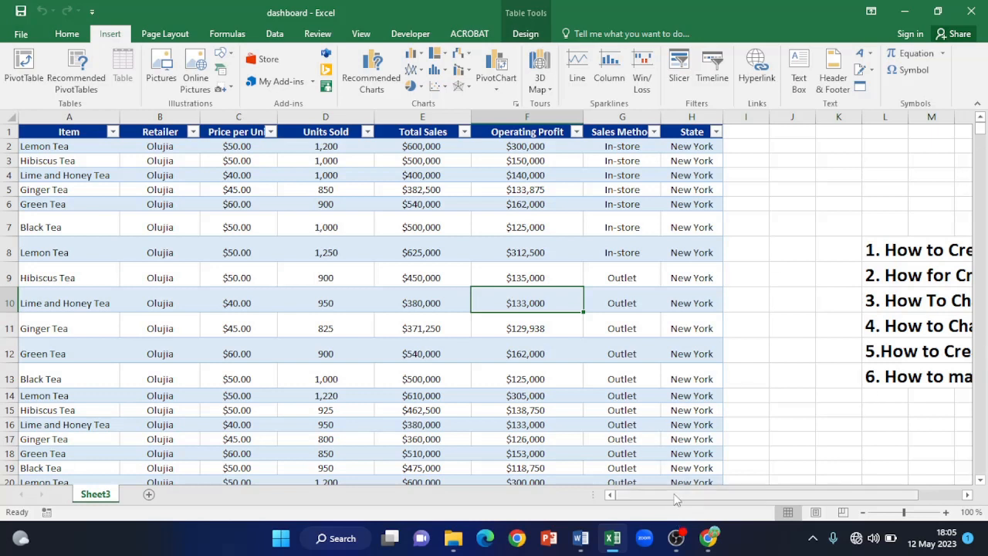
- From a cell in the tea sales table, start a PivotChart & PivotTable from Table1 on a new worksheet
{"action": "left_click_drag", "start_coordinate": [698, 500], "coordinate": [869, 503]}
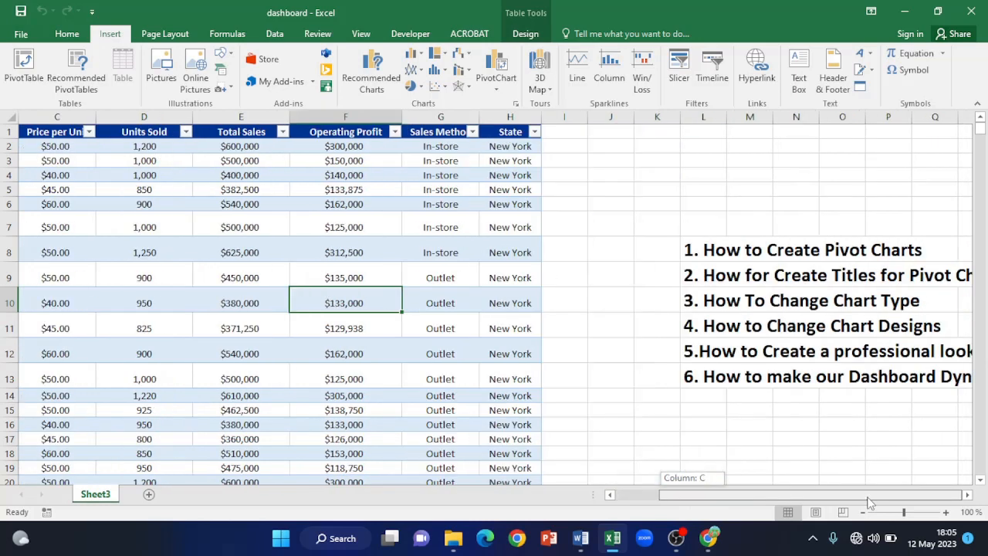
{"action": "left_click", "coordinate": [968, 497]}
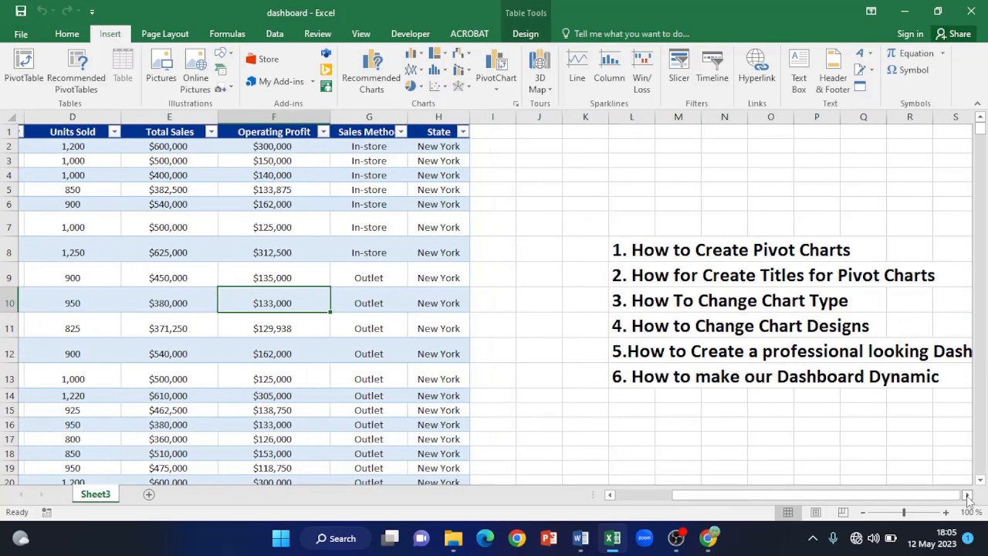
{"action": "left_click", "coordinate": [968, 497]}
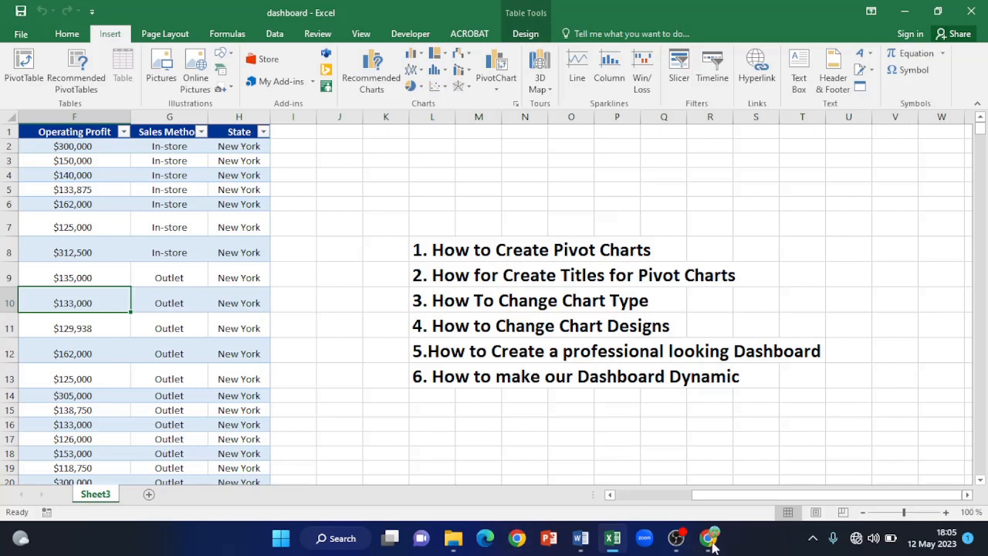
{"action": "left_click_drag", "start_coordinate": [726, 495], "coordinate": [576, 476]}
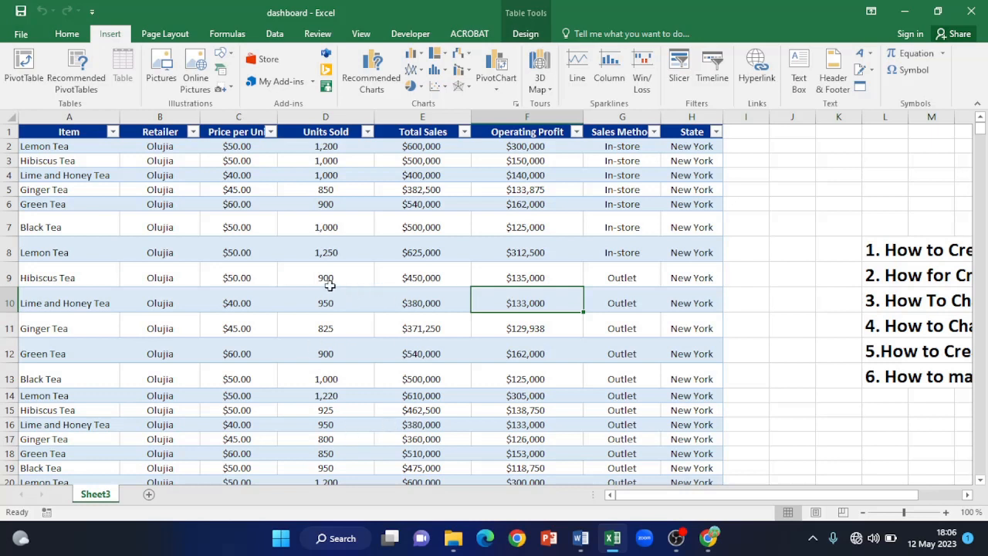
{"action": "left_click", "coordinate": [326, 252]}
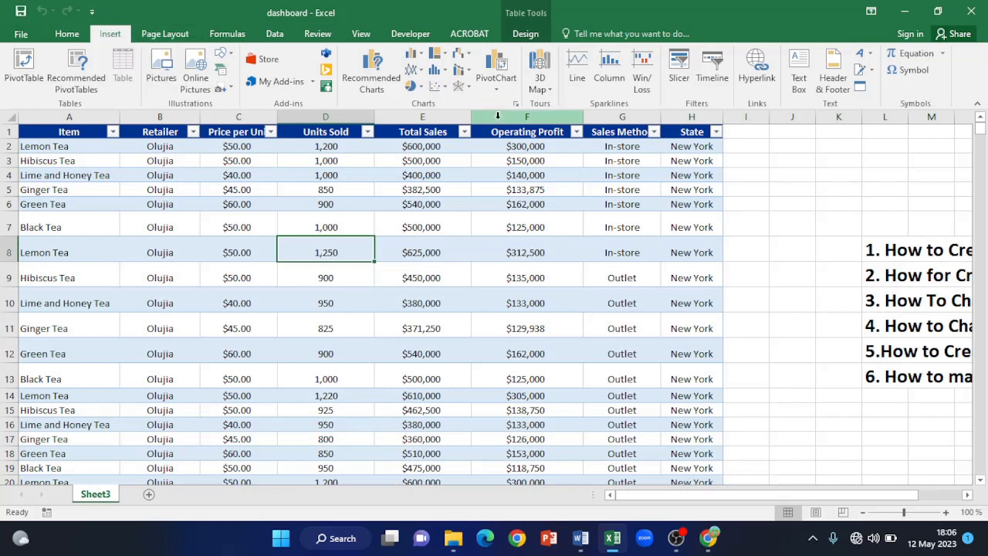
{"action": "left_click", "coordinate": [497, 89]}
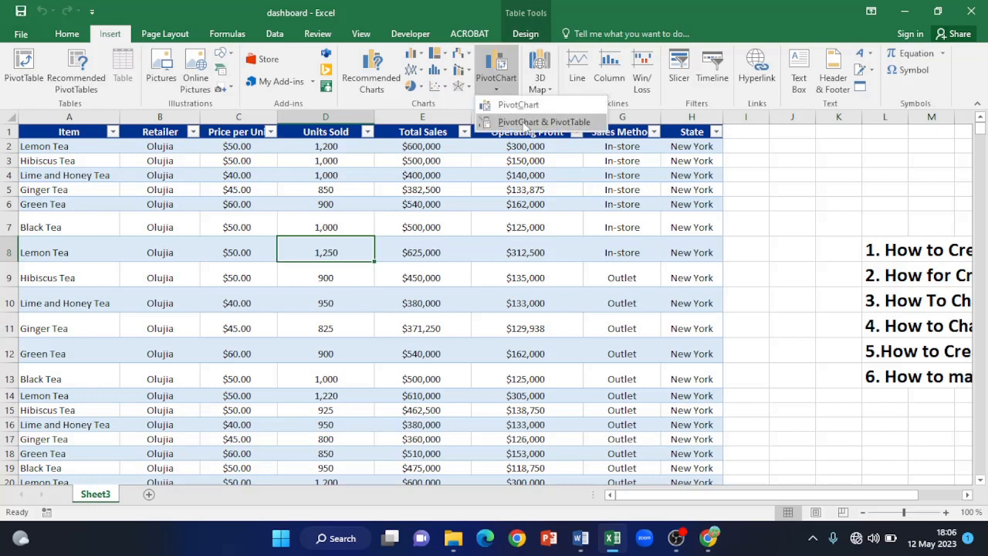
{"action": "left_click", "coordinate": [524, 124]}
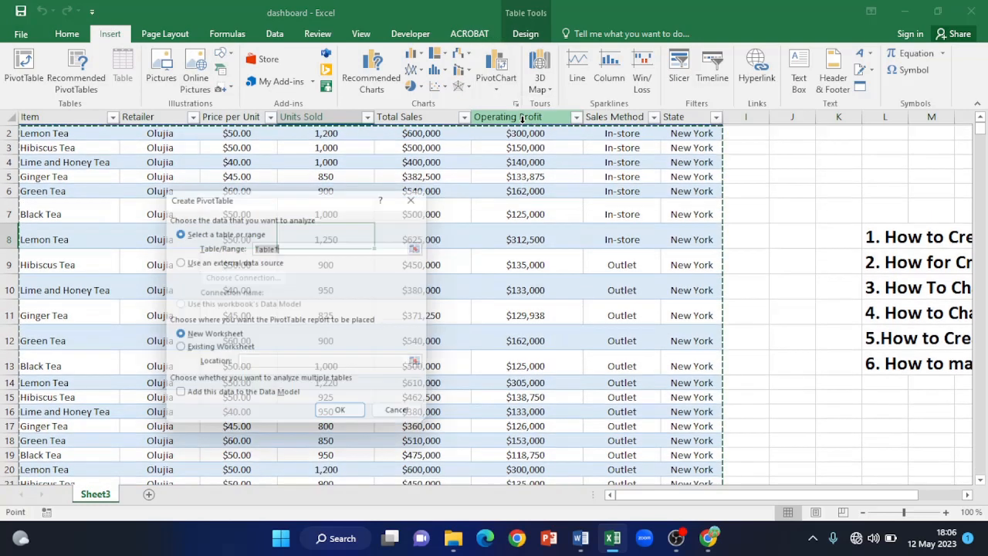
{"action": "left_click_drag", "start_coordinate": [342, 192], "coordinate": [332, 122]}
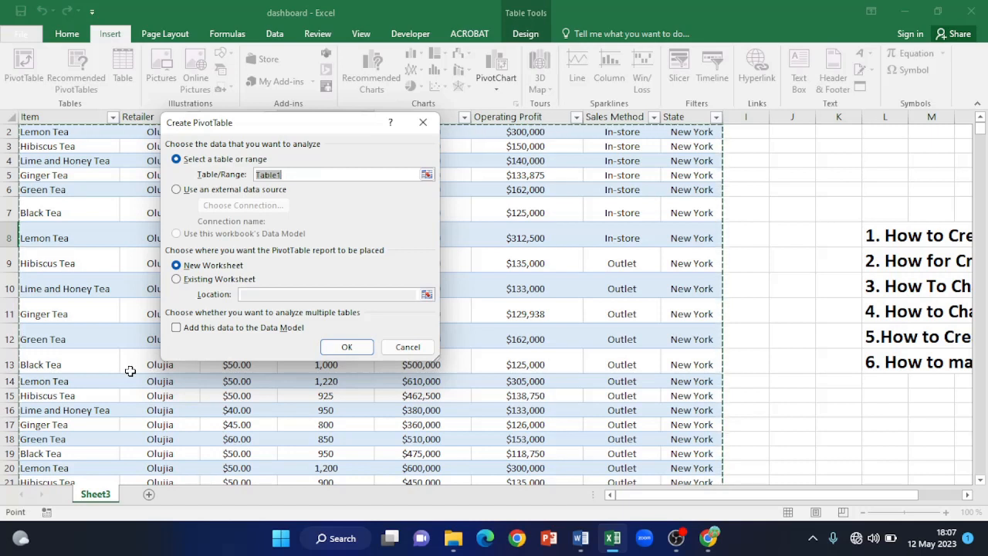
- Create the empty PivotTable9 and Chart 1 on Sheet12, moving the chart up and left
{"action": "left_click", "coordinate": [346, 349]}
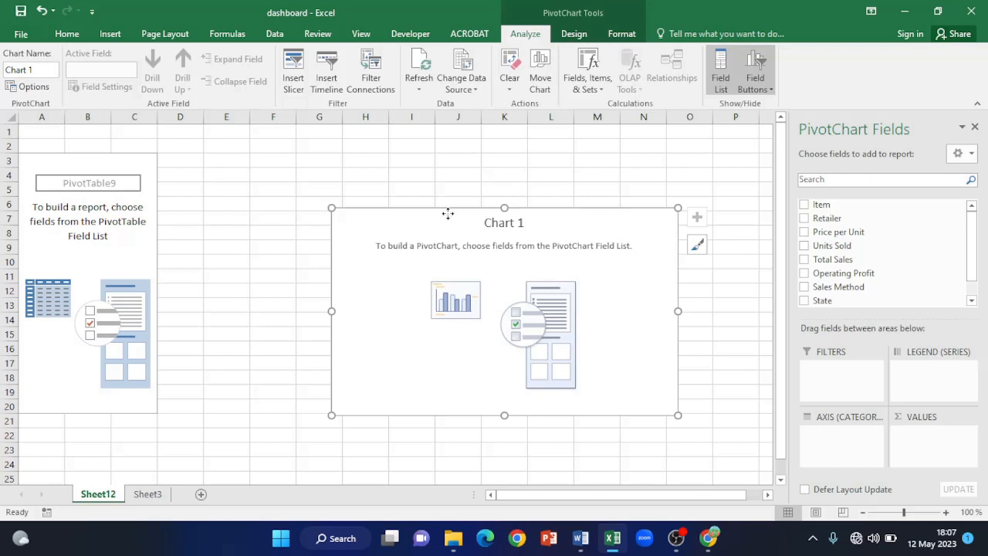
{"action": "left_click_drag", "start_coordinate": [448, 214], "coordinate": [379, 166]}
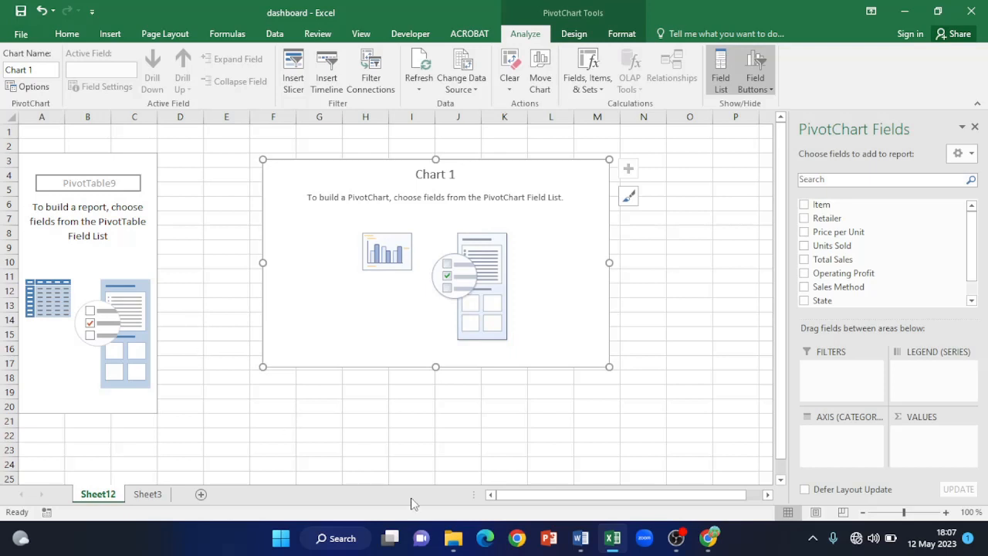
{"action": "left_click", "coordinate": [664, 222]}
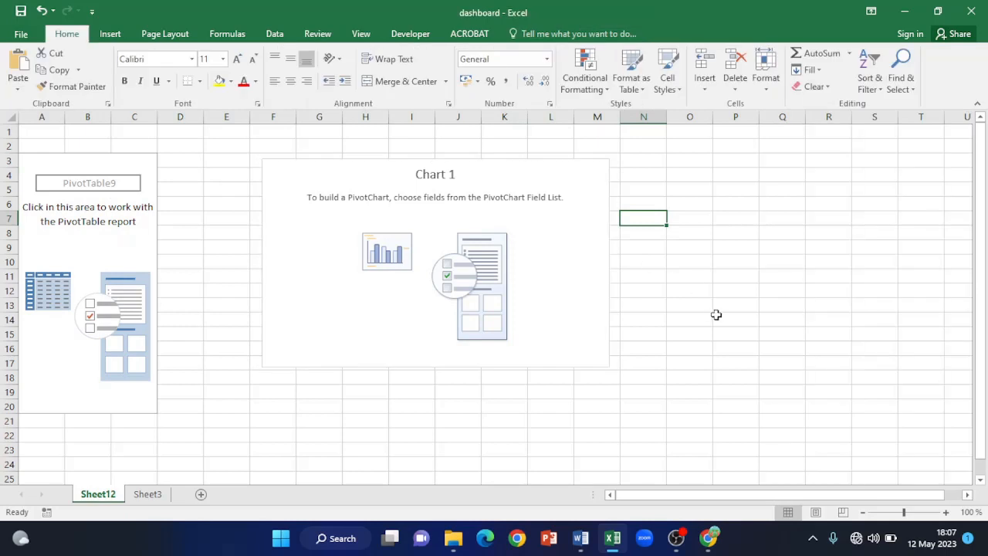
{"action": "left_click", "coordinate": [538, 181]}
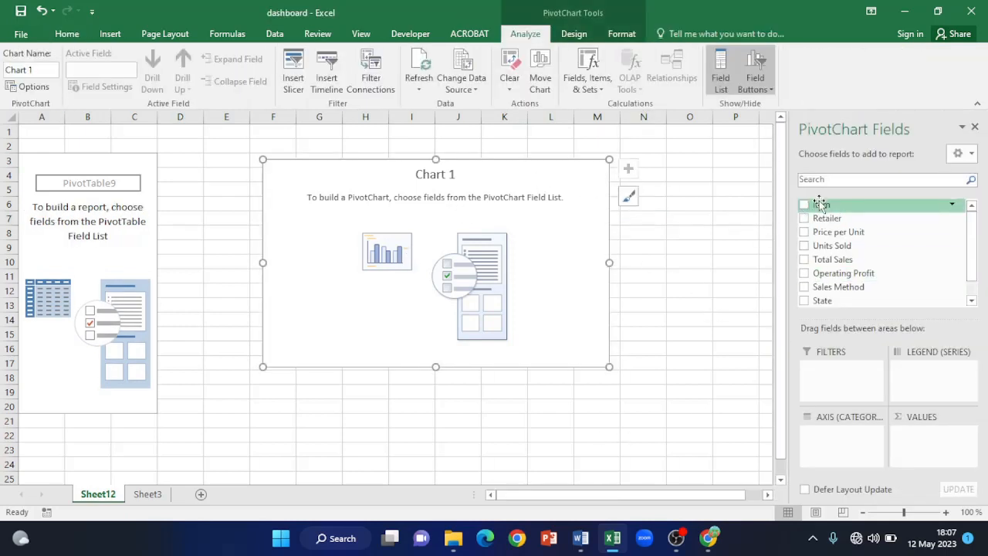
- Chart Sum of Total Sales by Item, split by Sales Method, with the chart beside the table
{"action": "left_click_drag", "start_coordinate": [820, 202], "coordinate": [826, 431]}
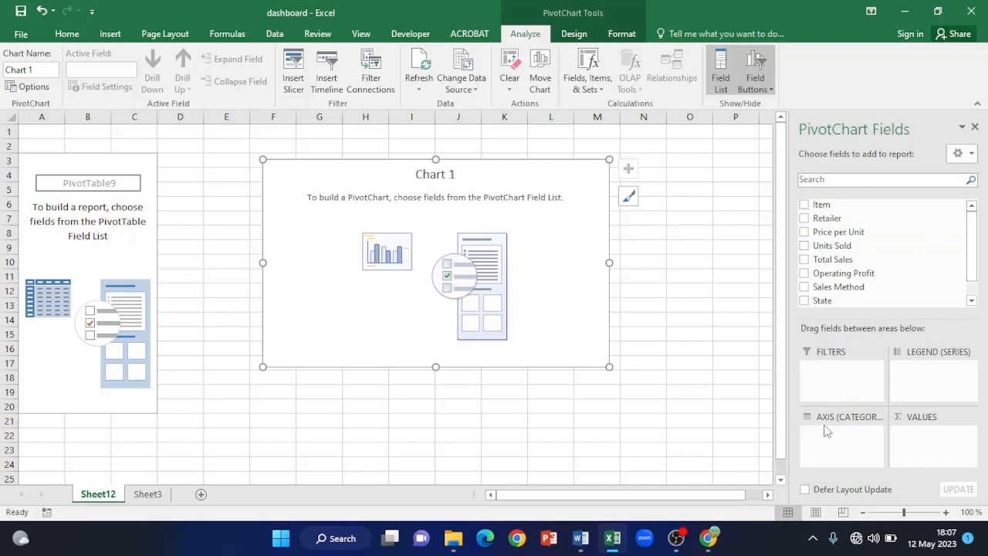
{"action": "left_click_drag", "start_coordinate": [836, 206], "coordinate": [832, 434]}
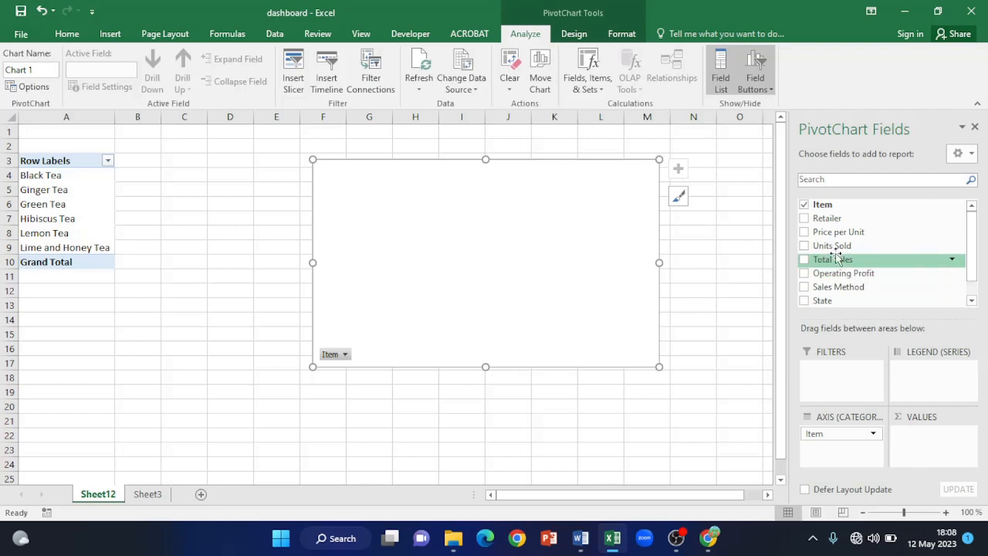
{"action": "left_click_drag", "start_coordinate": [846, 288], "coordinate": [934, 368]}
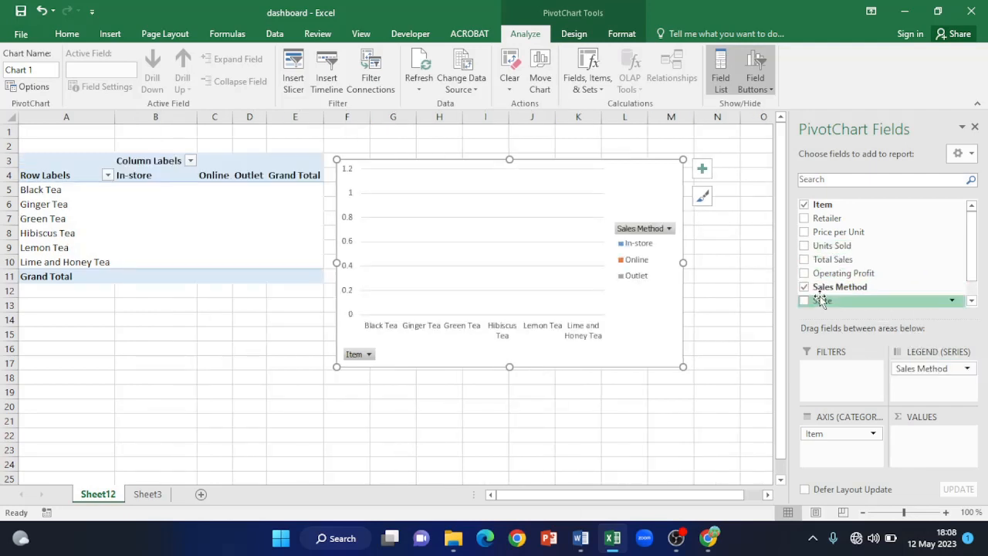
{"action": "mouse_move", "coordinate": [844, 262]}
{"action": "left_mouse_down"}
{"action": "mouse_move", "coordinate": [915, 353]}
{"action": "mouse_move", "coordinate": [926, 452]}
{"action": "mouse_move", "coordinate": [924, 431]}
{"action": "left_mouse_up"}
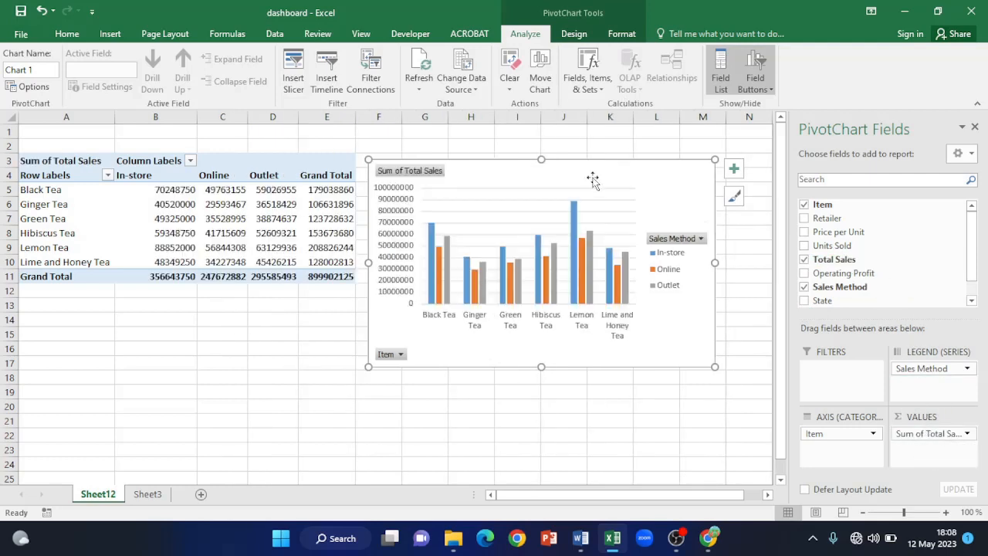
{"action": "mouse_move", "coordinate": [614, 170]}
{"action": "left_mouse_down"}
{"action": "mouse_move", "coordinate": [575, 254]}
{"action": "mouse_move", "coordinate": [525, 206]}
{"action": "mouse_move", "coordinate": [598, 257]}
{"action": "mouse_move", "coordinate": [625, 225]}
{"action": "mouse_move", "coordinate": [625, 170]}
{"action": "mouse_move", "coordinate": [605, 165]}
{"action": "left_mouse_up"}
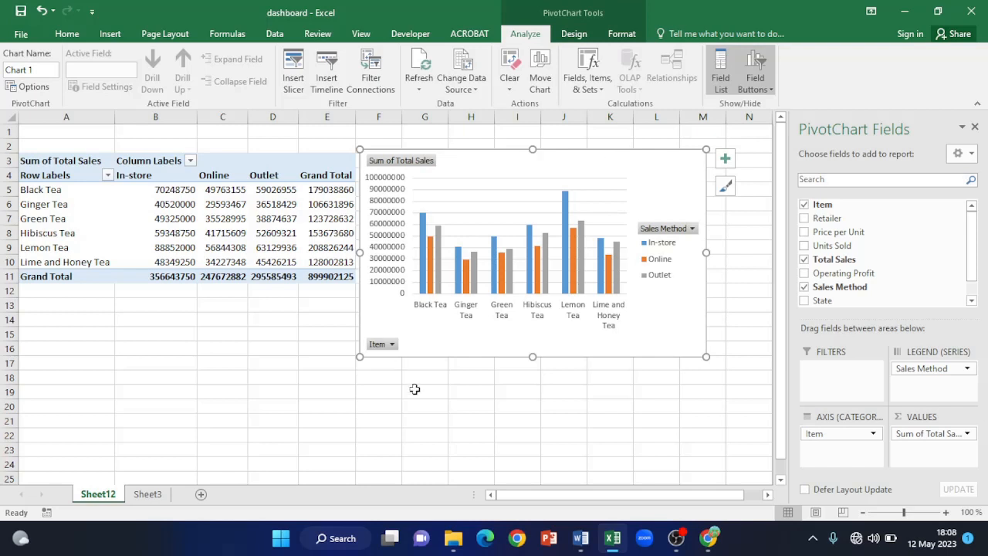
- Hide all field buttons on the tea sales pivot chart
{"action": "right_click", "coordinate": [379, 351]}
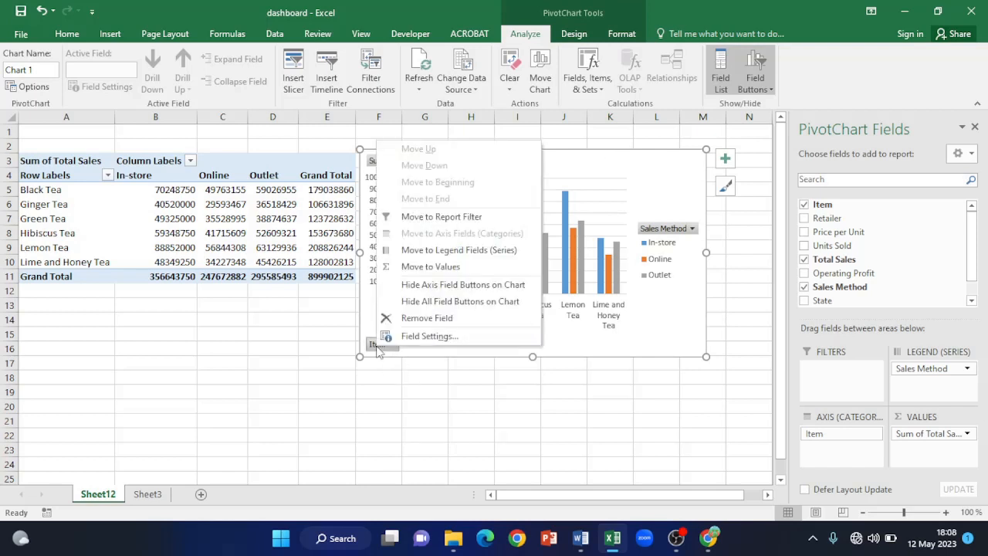
{"action": "left_click", "coordinate": [518, 307]}
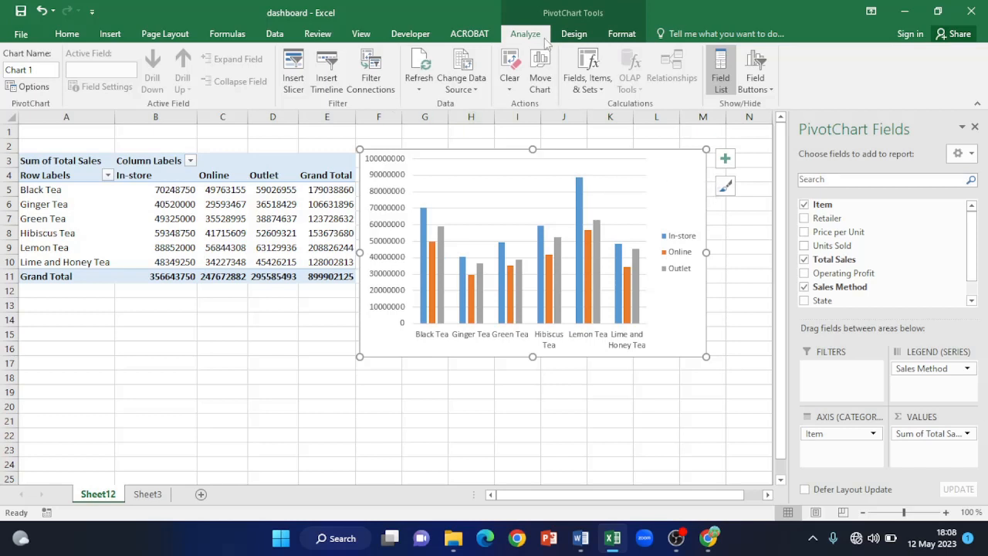
{"action": "left_click", "coordinate": [575, 34]}
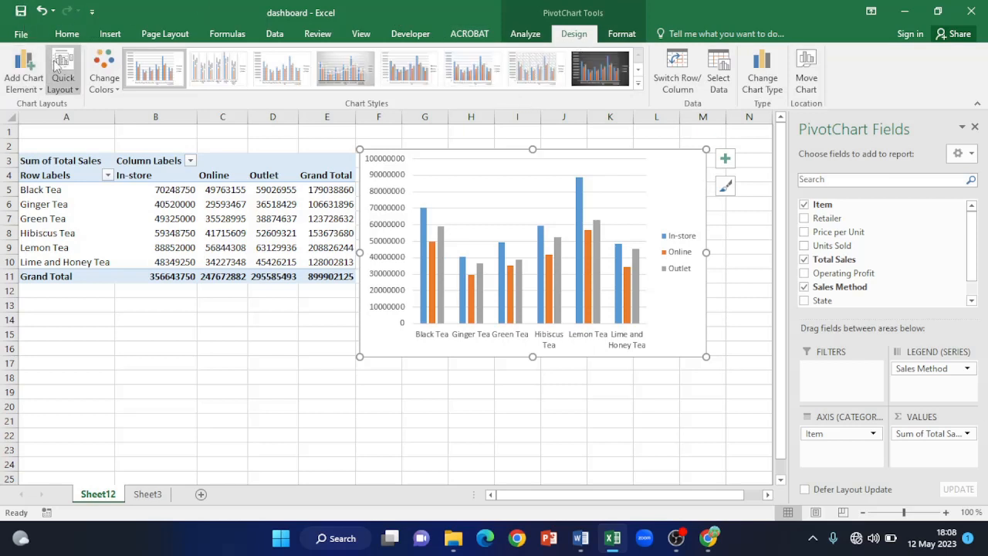
- Add a chart title above the bars reading 'Item Sales By Sales Method'
{"action": "left_click", "coordinate": [27, 68]}
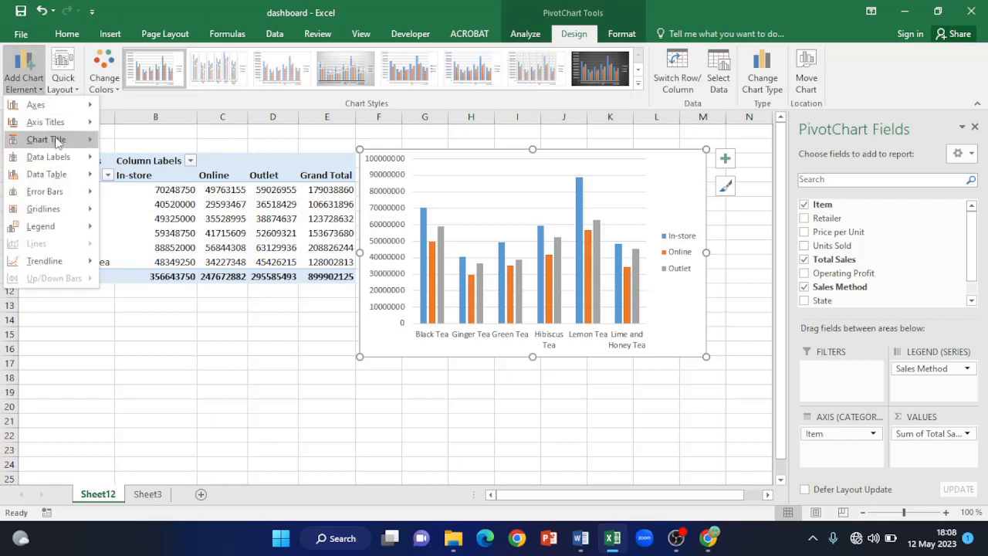
{"action": "mouse_move", "coordinate": [61, 143]}
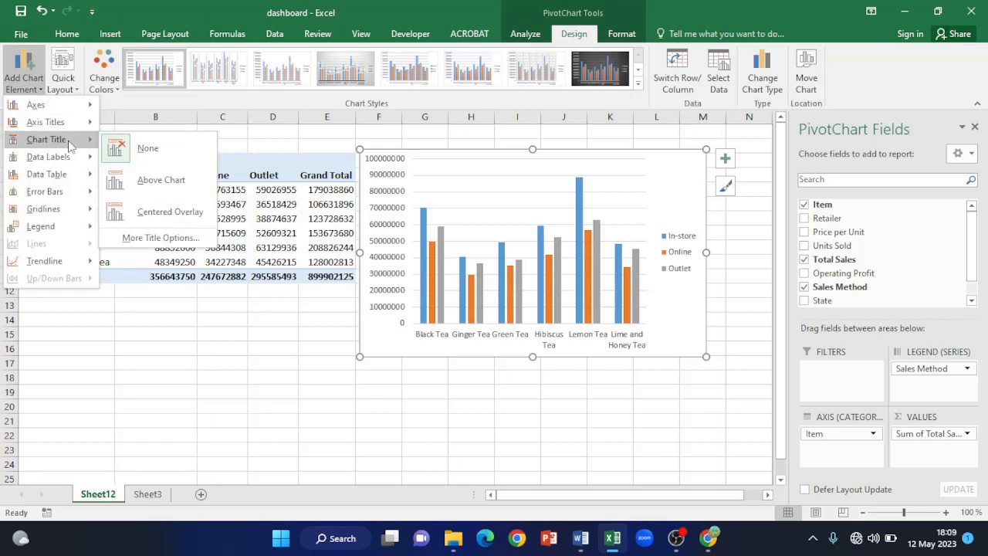
{"action": "left_click", "coordinate": [165, 180]}
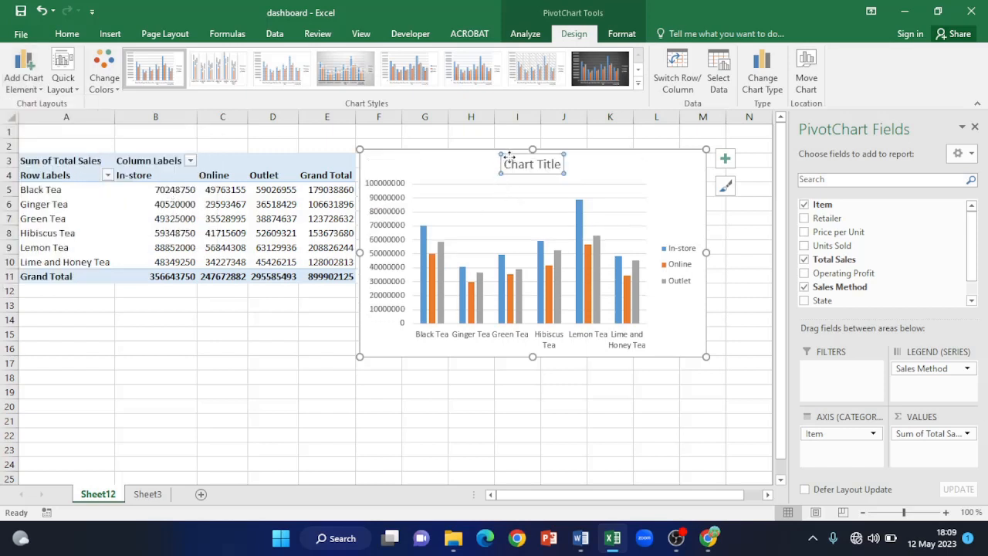
{"action": "left_click_drag", "start_coordinate": [506, 166], "coordinate": [562, 168]}
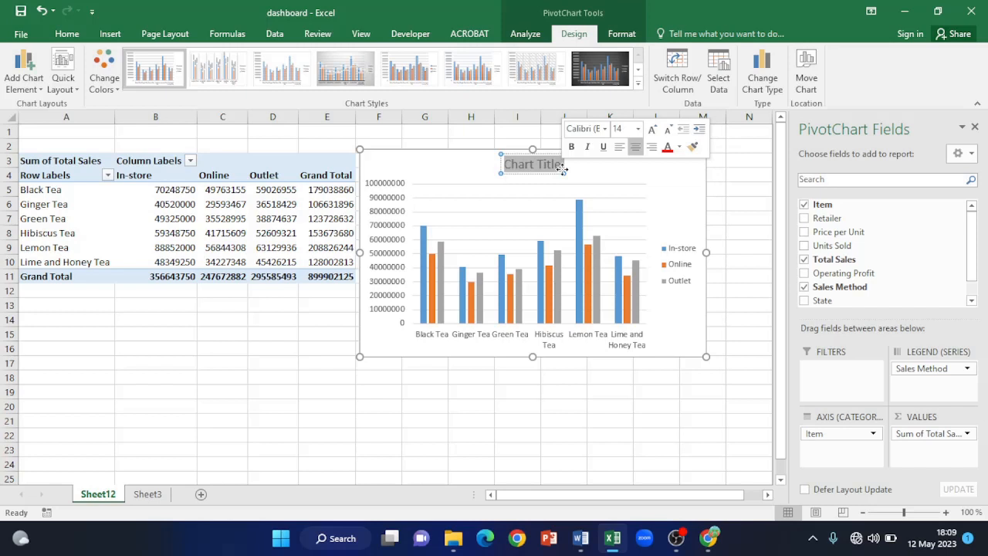
{"action": "type", "text": "Item"}
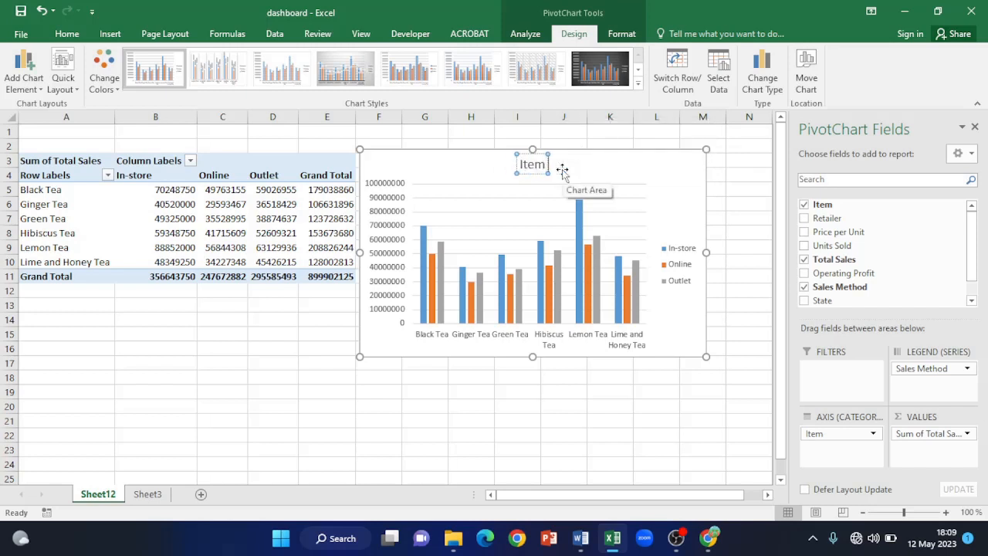
{"action": "type", "text": " Sales"}
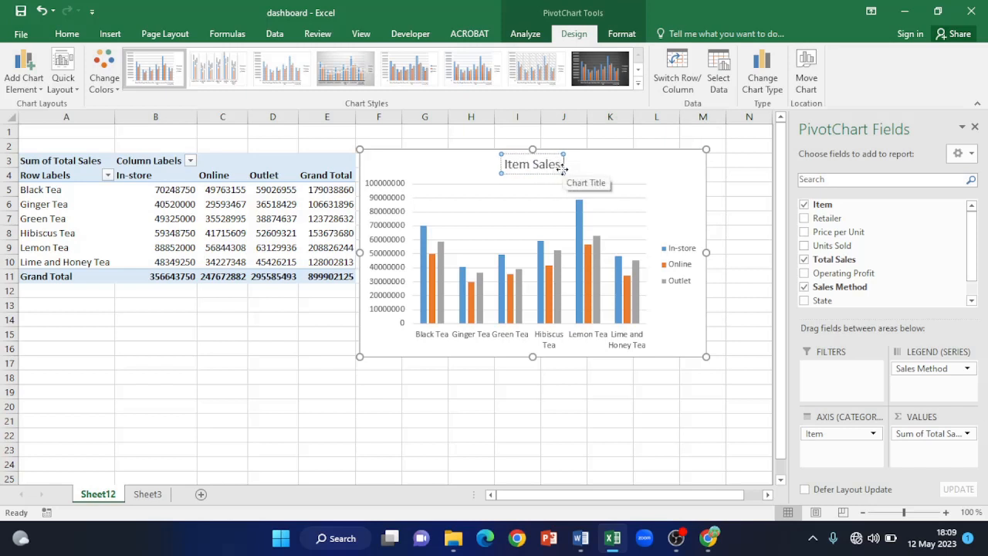
{"action": "type", "text": " By"}
{"action": "type", "text": " Sales"}
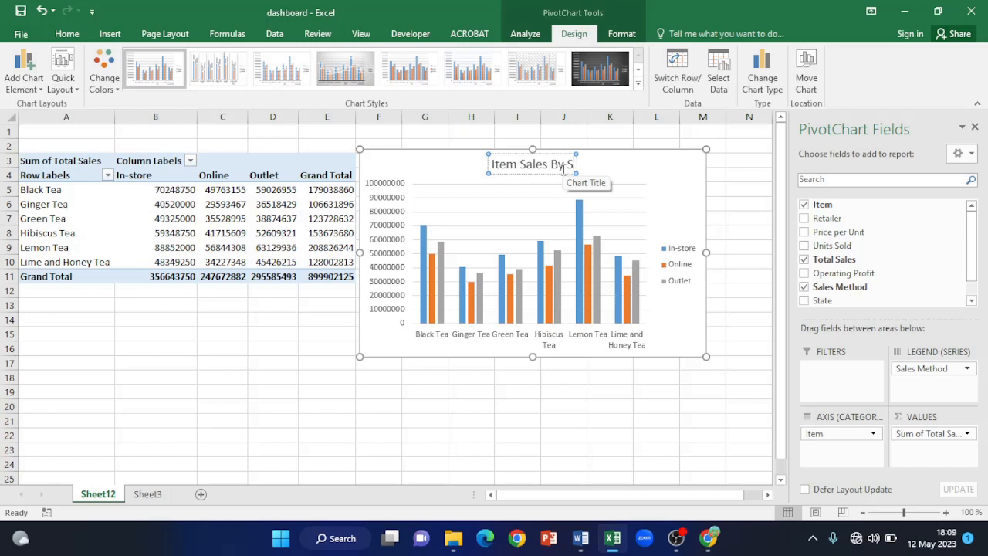
{"action": "type", "text": " M"}
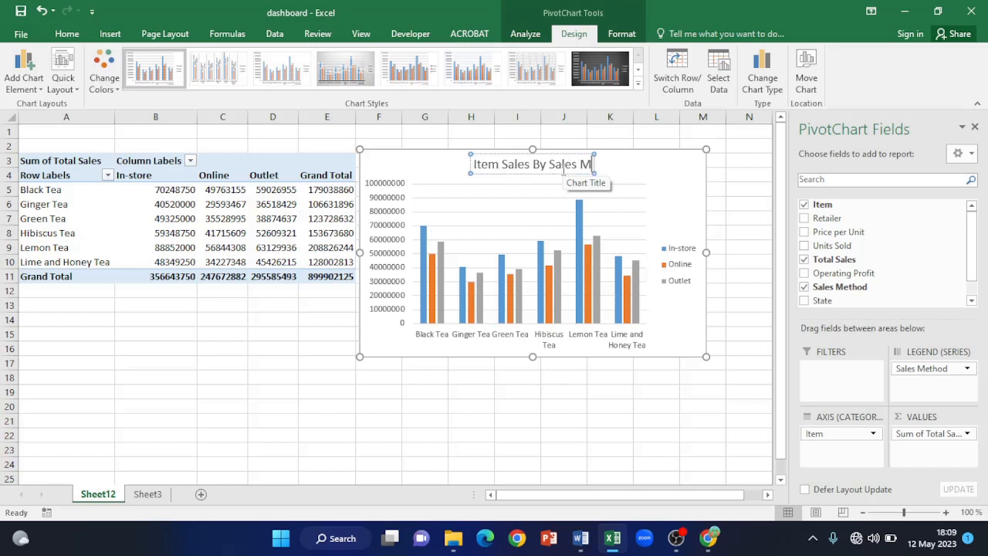
{"action": "type", "text": "ethod"}
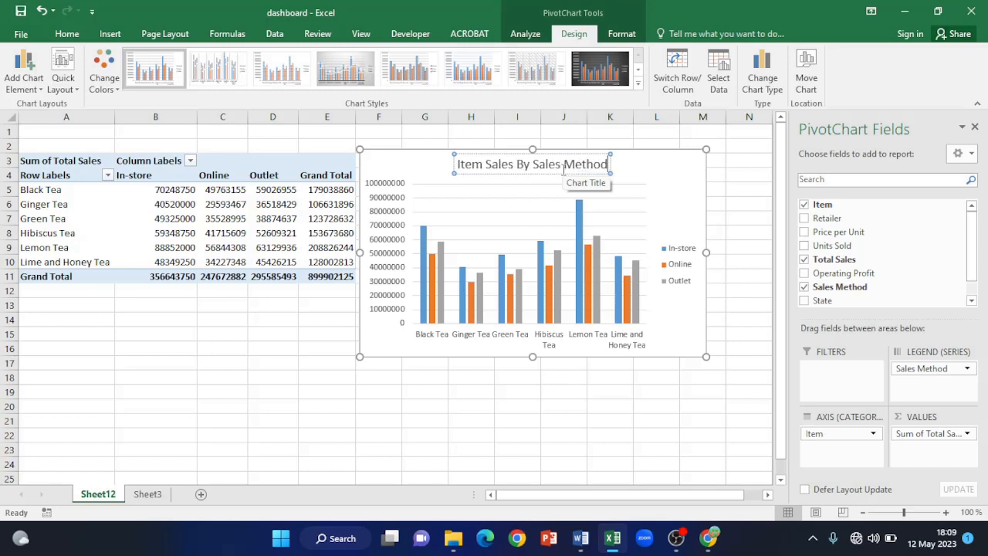
{"action": "left_click", "coordinate": [584, 433]}
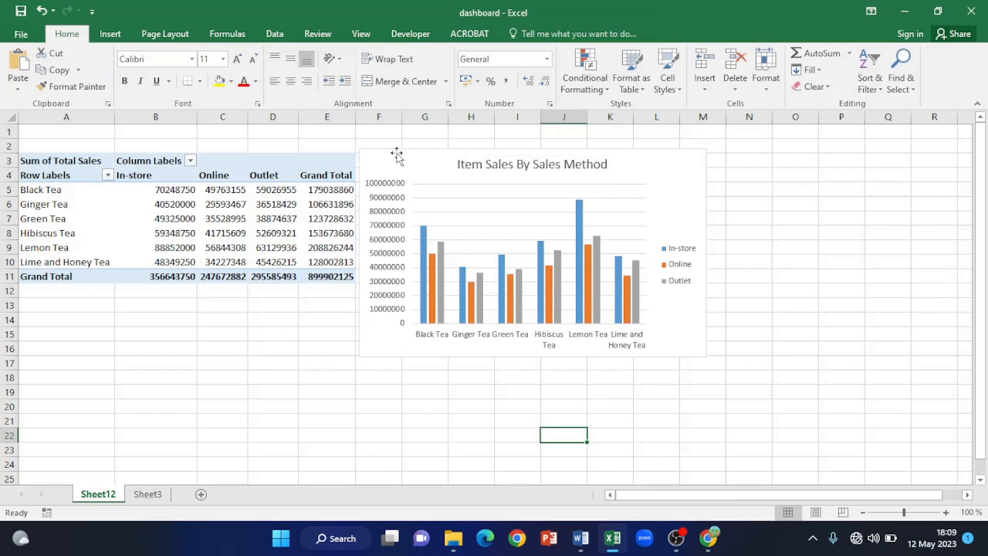
- Make the chart title bold and underlined, then nudge the chart slightly right
{"action": "left_click", "coordinate": [500, 169]}
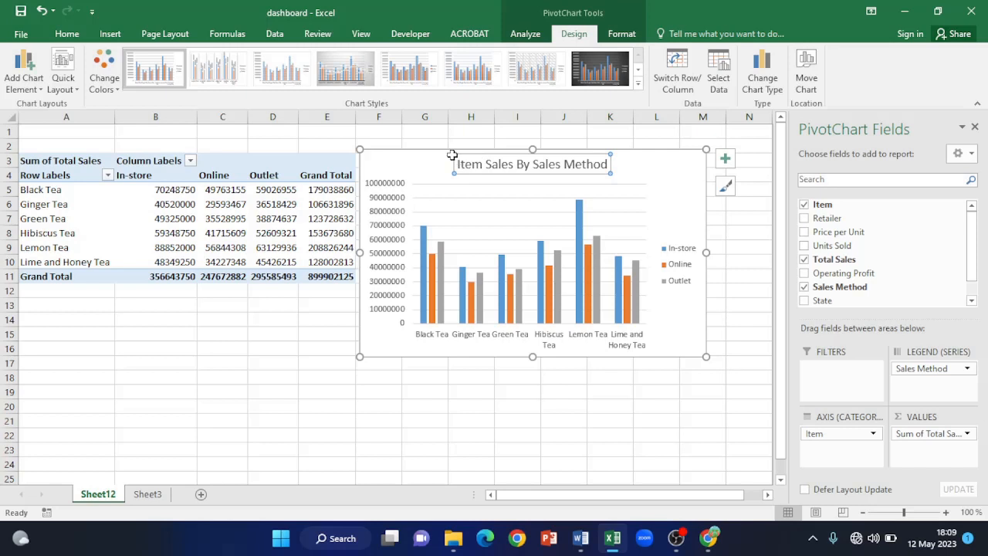
{"action": "left_click_drag", "start_coordinate": [458, 164], "coordinate": [610, 164]}
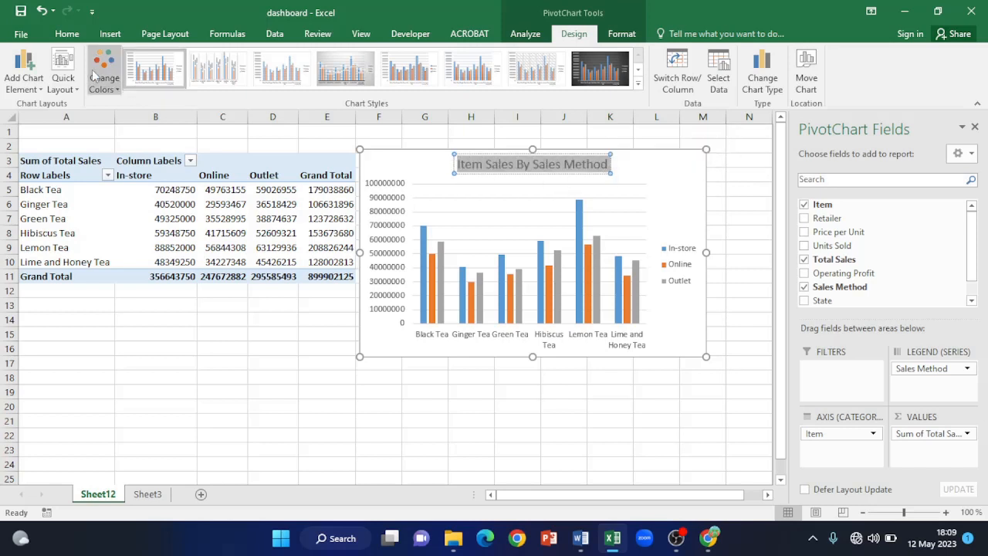
{"action": "left_click", "coordinate": [67, 34]}
{"action": "left_click", "coordinate": [125, 81]}
{"action": "left_click", "coordinate": [156, 82]}
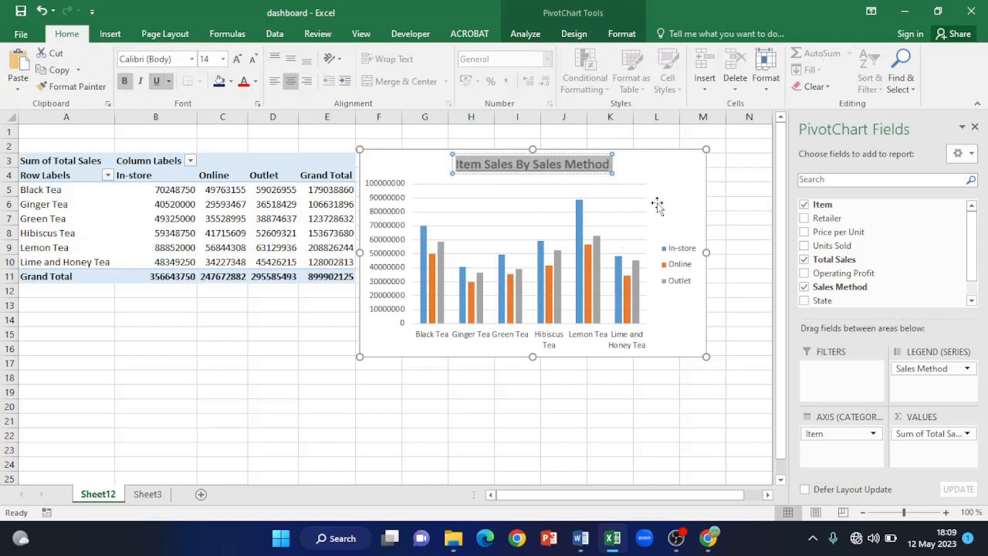
{"action": "left_click", "coordinate": [727, 191]}
{"action": "left_click", "coordinate": [674, 169]}
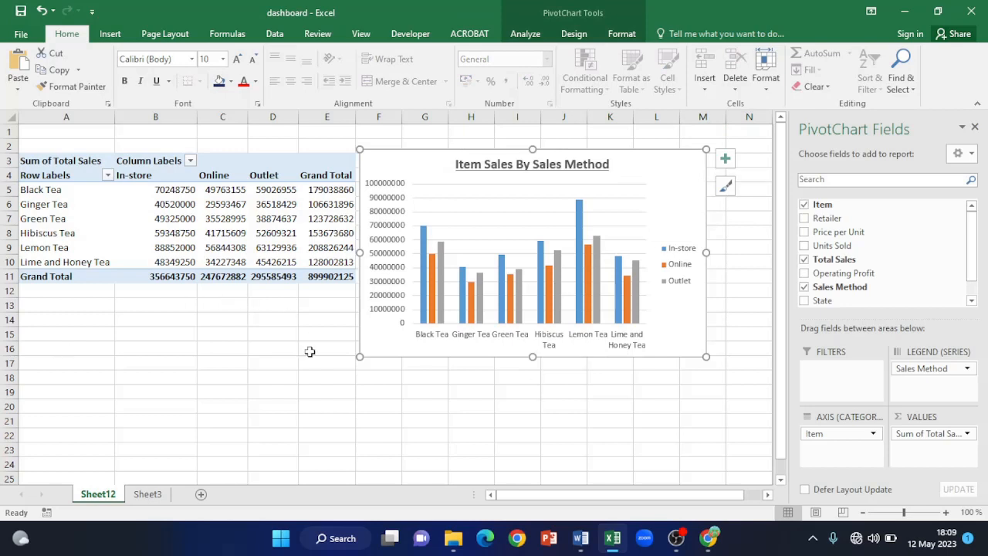
{"action": "mouse_move", "coordinate": [435, 155]}
{"action": "left_mouse_down"}
{"action": "mouse_move", "coordinate": [475, 157]}
{"action": "mouse_move", "coordinate": [453, 155]}
{"action": "left_mouse_up"}
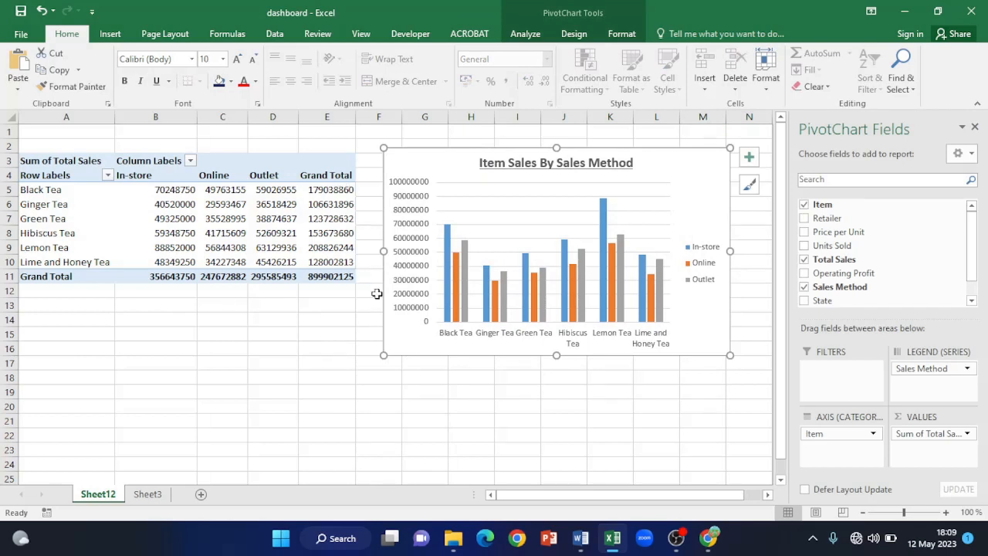
- Sort the teas by Grand Total largest to smallest and close the PivotTable Fields pane
{"action": "left_click", "coordinate": [332, 189]}
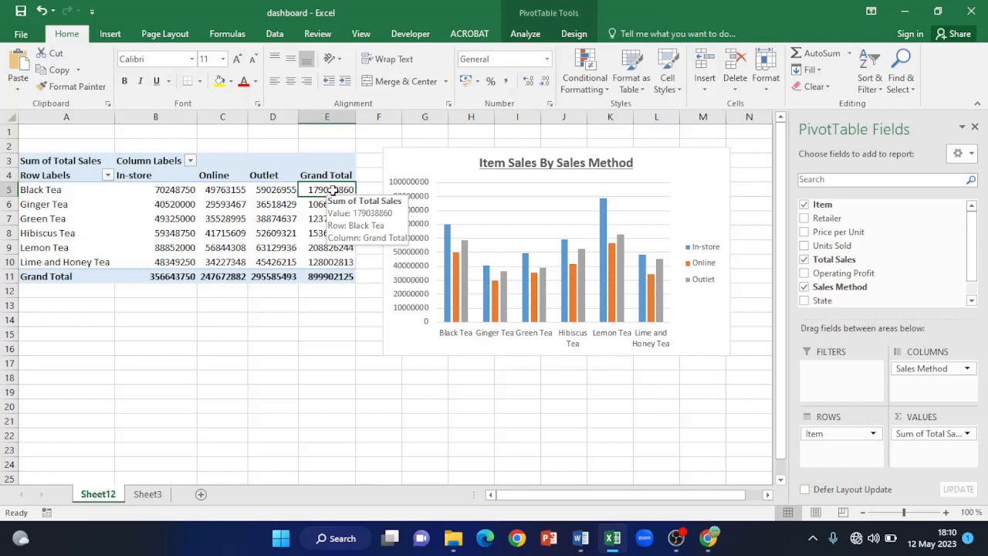
{"action": "right_click", "coordinate": [333, 192]}
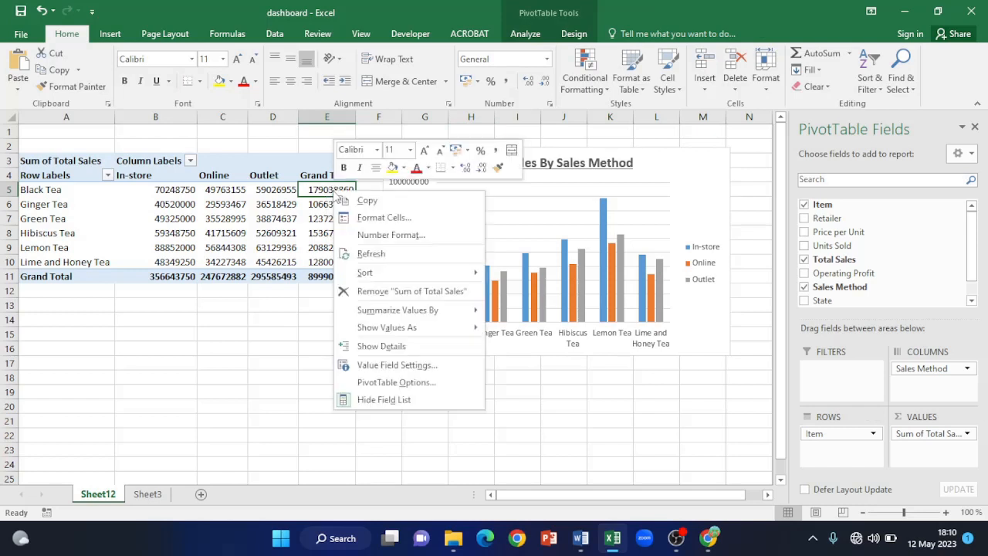
{"action": "mouse_move", "coordinate": [384, 268]}
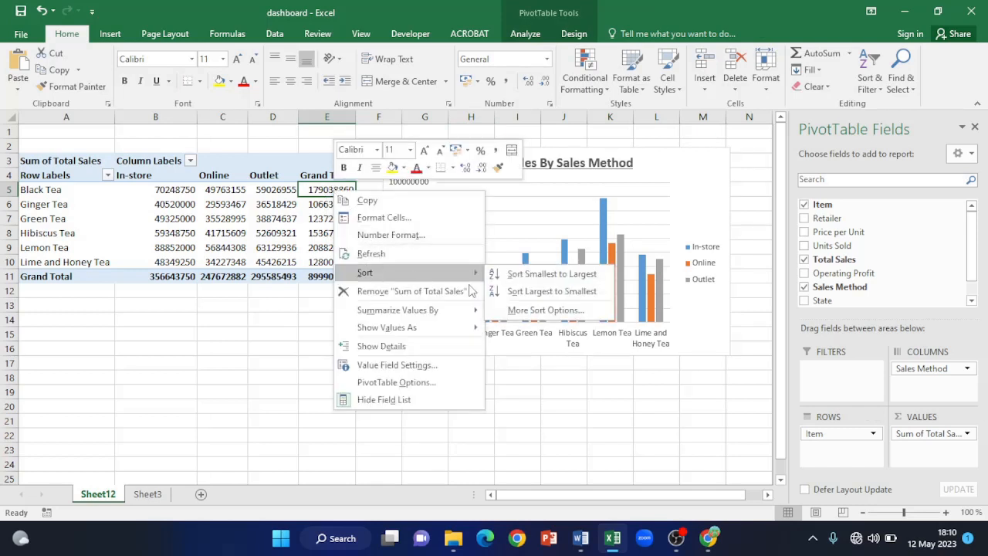
{"action": "left_click", "coordinate": [563, 292]}
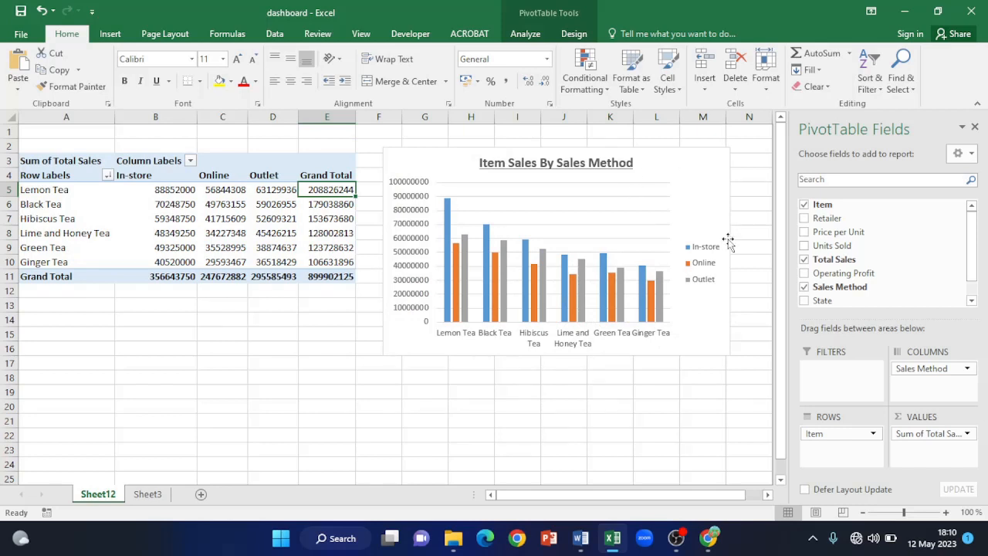
{"action": "left_click", "coordinate": [974, 126]}
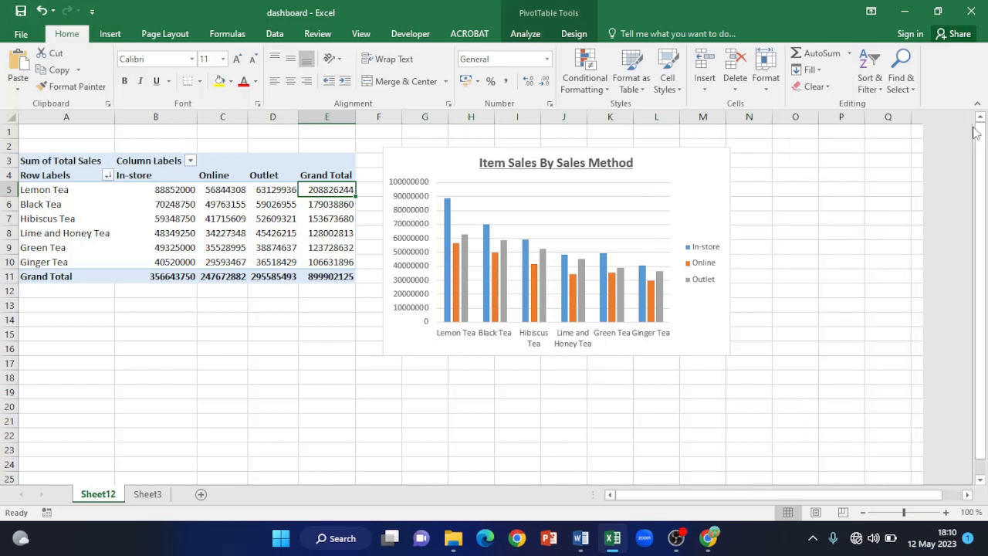
- From Sheet3's Table1, create a PivotChart & PivotTable on a new worksheet
{"action": "left_click", "coordinate": [148, 494]}
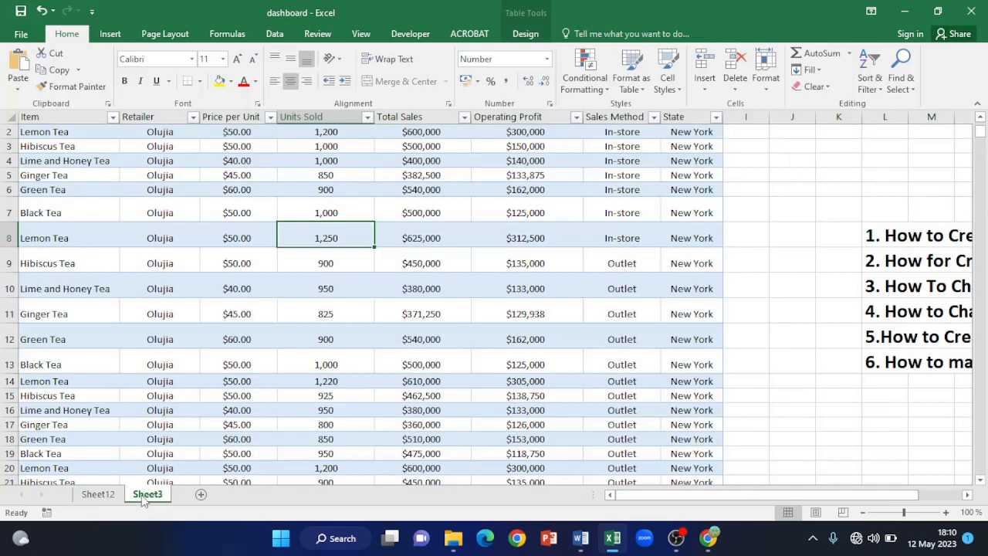
{"action": "left_click", "coordinate": [110, 34]}
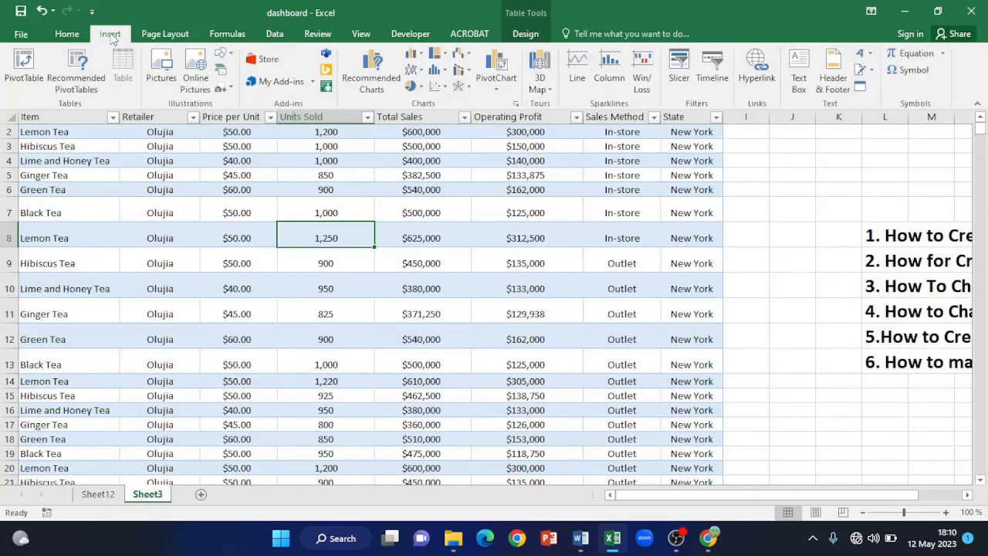
{"action": "left_click", "coordinate": [497, 86]}
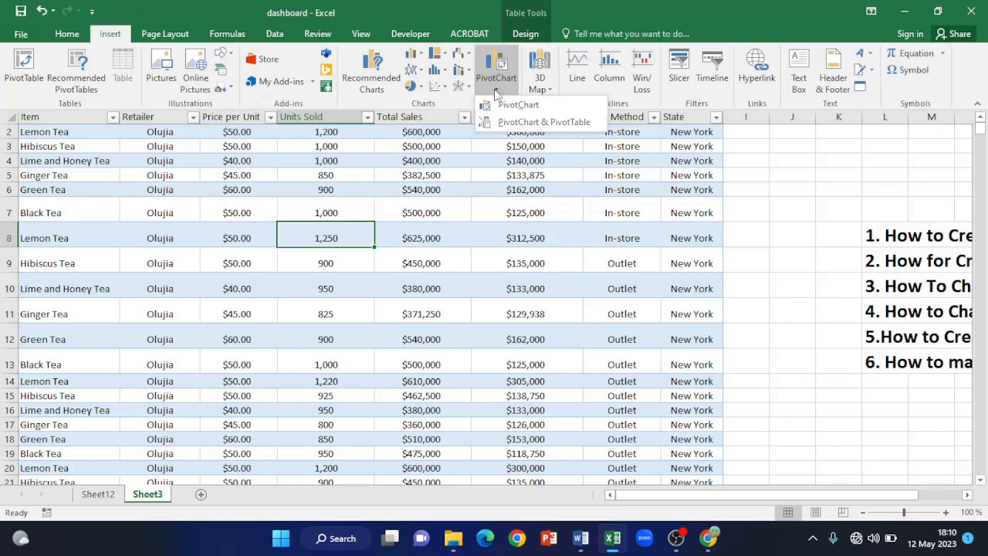
{"action": "left_click", "coordinate": [525, 127]}
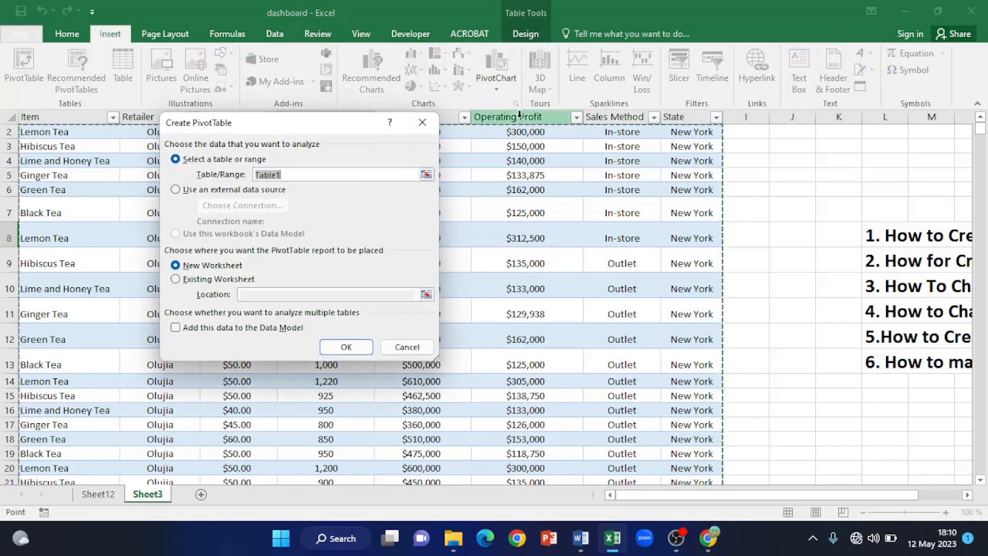
{"action": "left_click", "coordinate": [346, 347]}
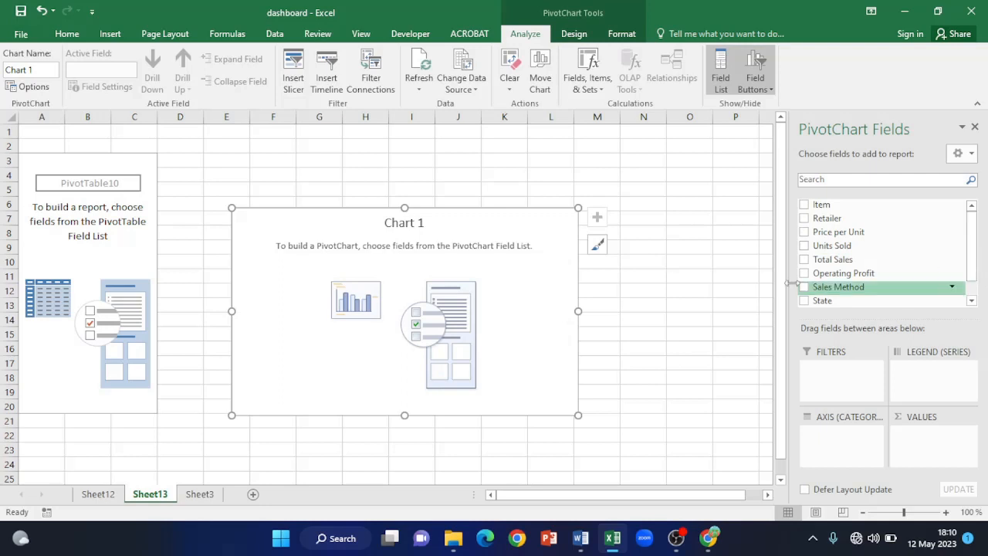
- Chart Sum of Total Sales by State and hide the field list
{"action": "left_click_drag", "start_coordinate": [808, 305], "coordinate": [824, 442]}
{"action": "left_click_drag", "start_coordinate": [837, 261], "coordinate": [933, 455]}
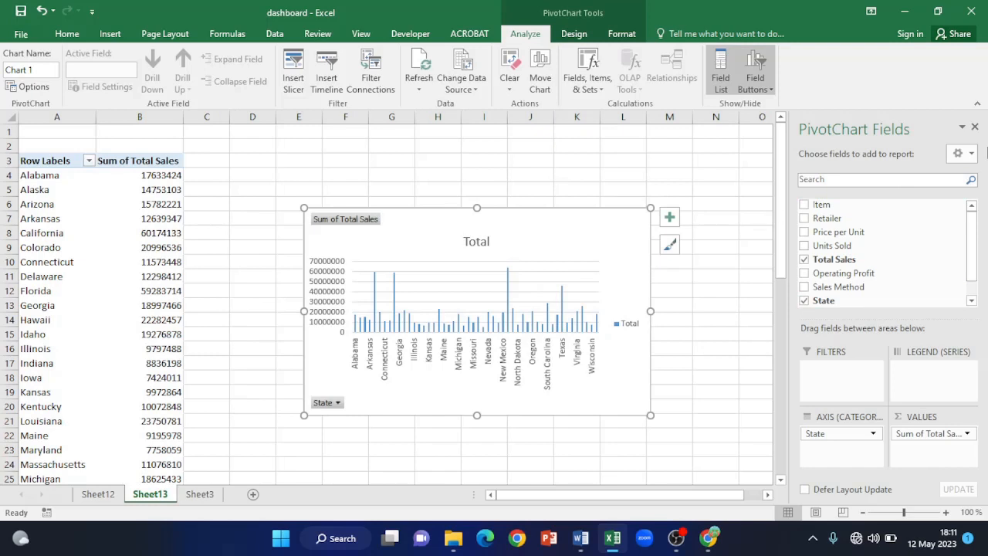
{"action": "left_click", "coordinate": [976, 128]}
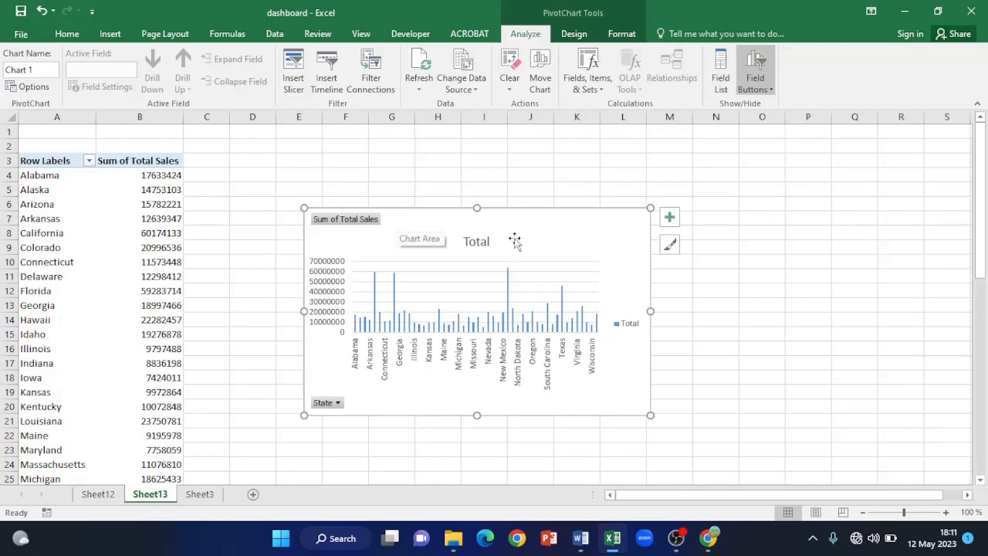
{"action": "left_click", "coordinate": [166, 175]}
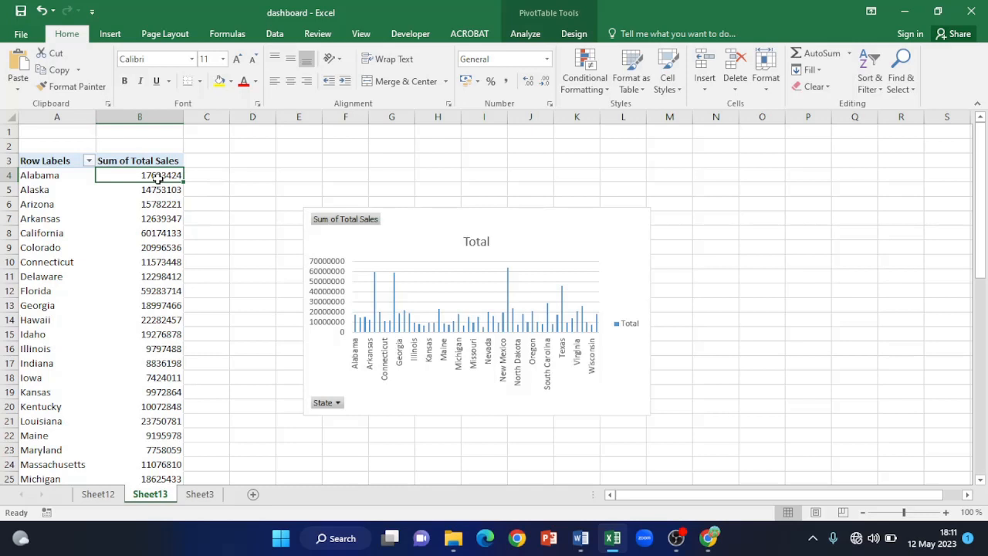
- Rank states by sales largest to smallest, widen the state chart, and hide its field buttons
{"action": "right_click", "coordinate": [160, 180]}
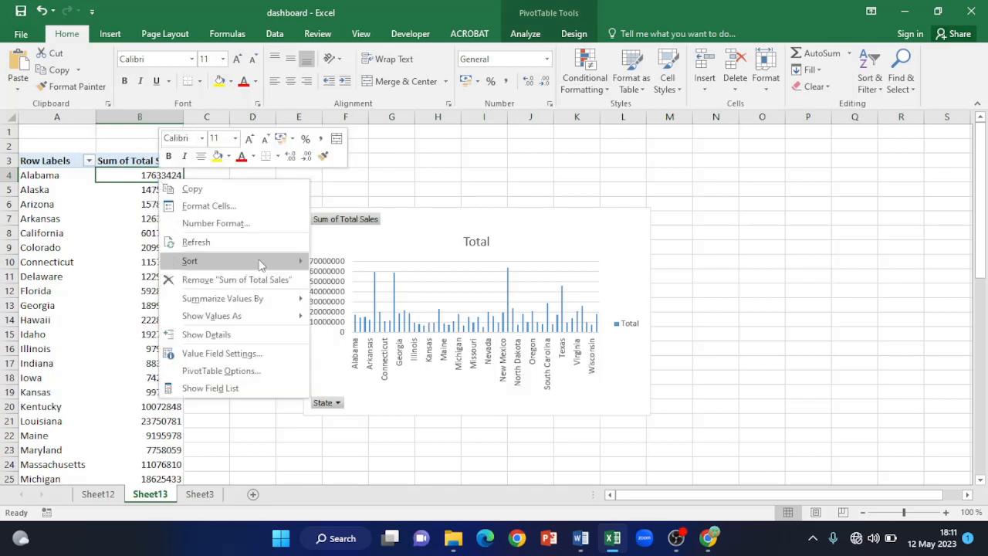
{"action": "left_click", "coordinate": [399, 286]}
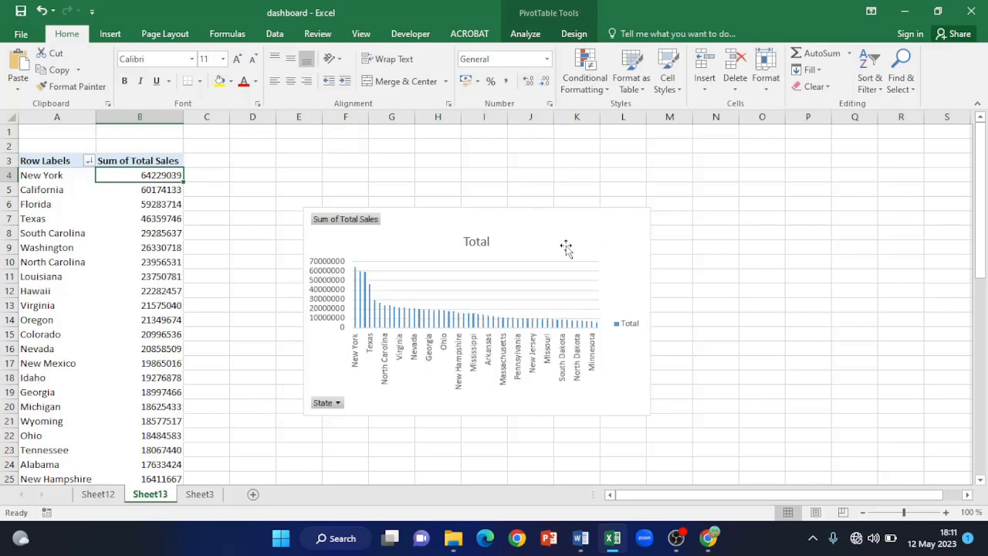
{"action": "left_click", "coordinate": [641, 223]}
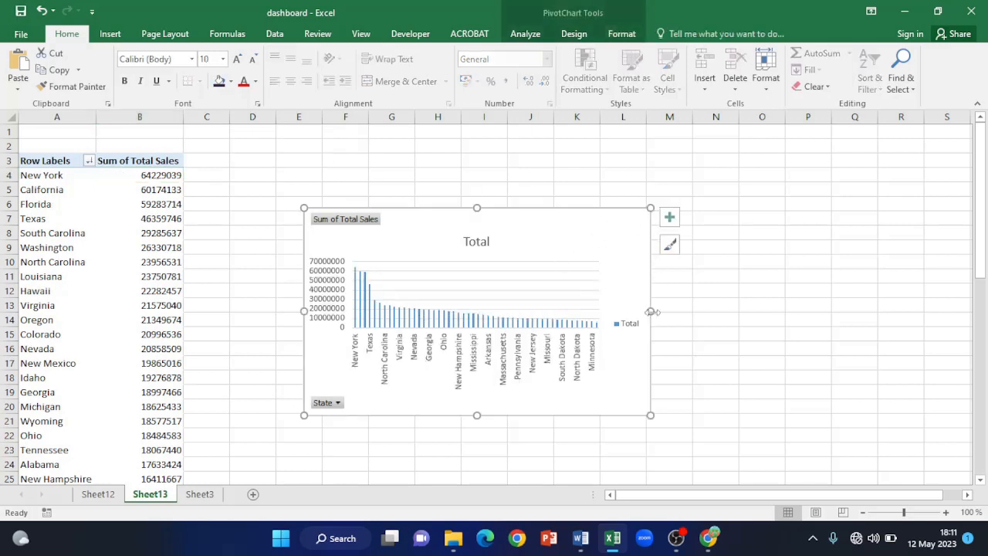
{"action": "left_click_drag", "start_coordinate": [650, 311], "coordinate": [703, 303]}
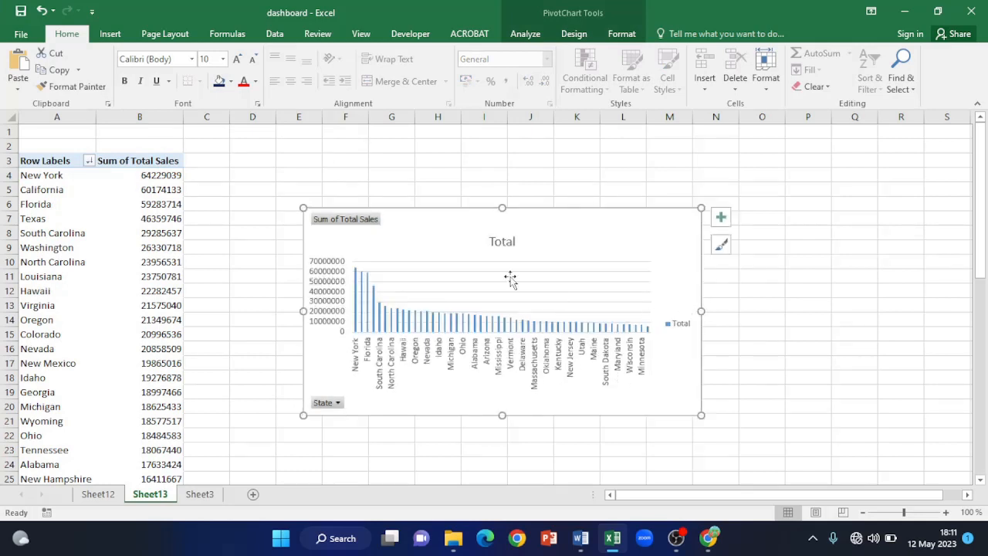
{"action": "right_click", "coordinate": [322, 403]}
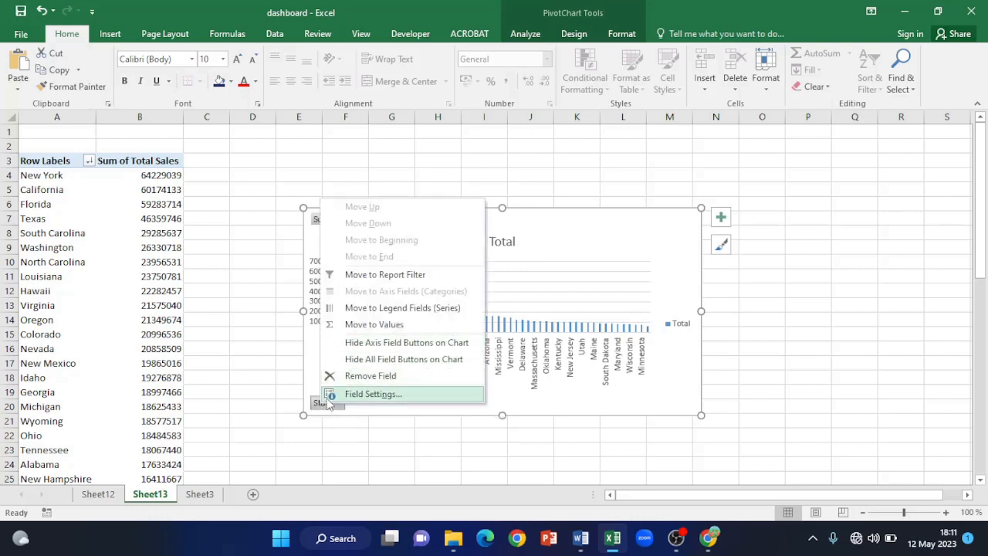
{"action": "left_click", "coordinate": [376, 360]}
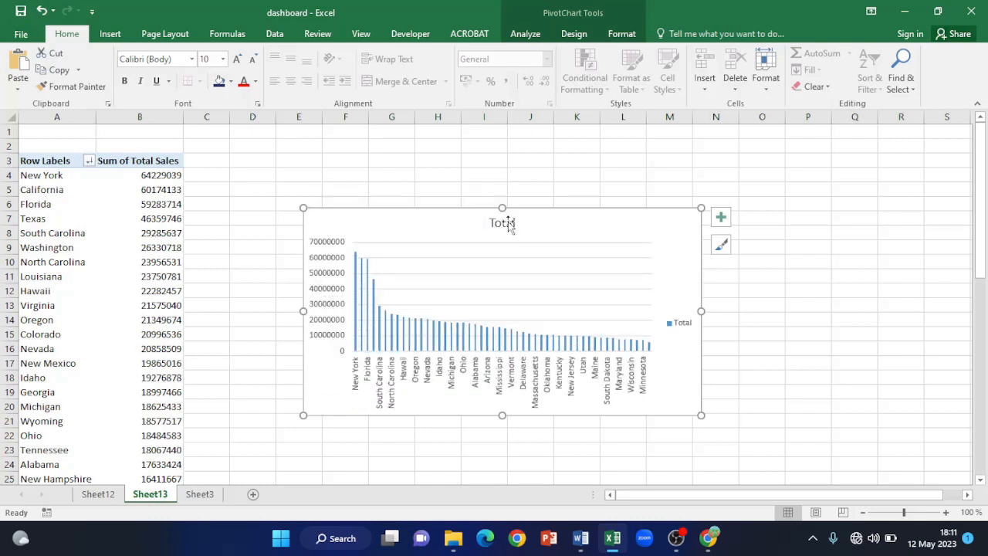
- Replace the state chart's 'Total' title with 'Sales By States'
{"action": "left_click", "coordinate": [508, 223]}
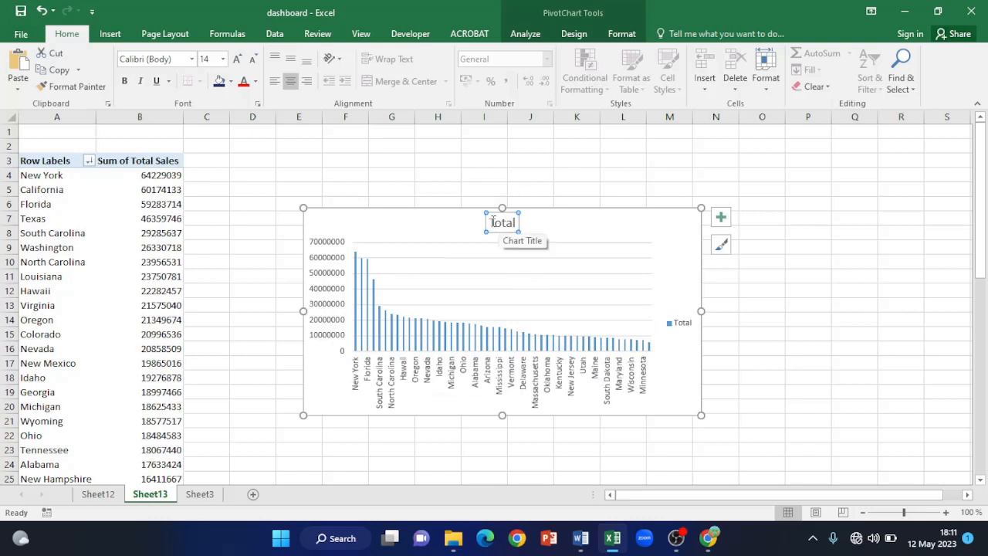
{"action": "left_click_drag", "start_coordinate": [491, 222], "coordinate": [528, 228]}
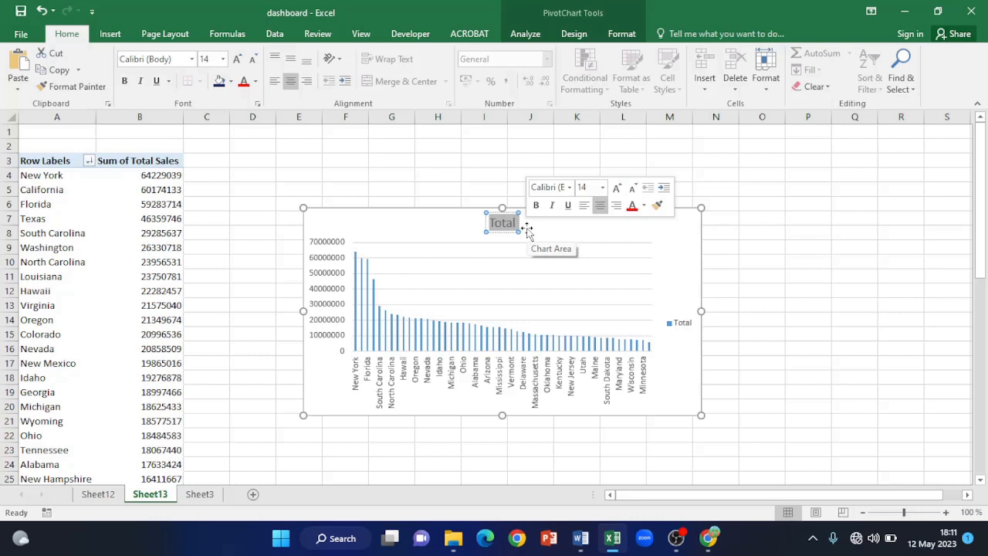
{"action": "type", "text": "S"}
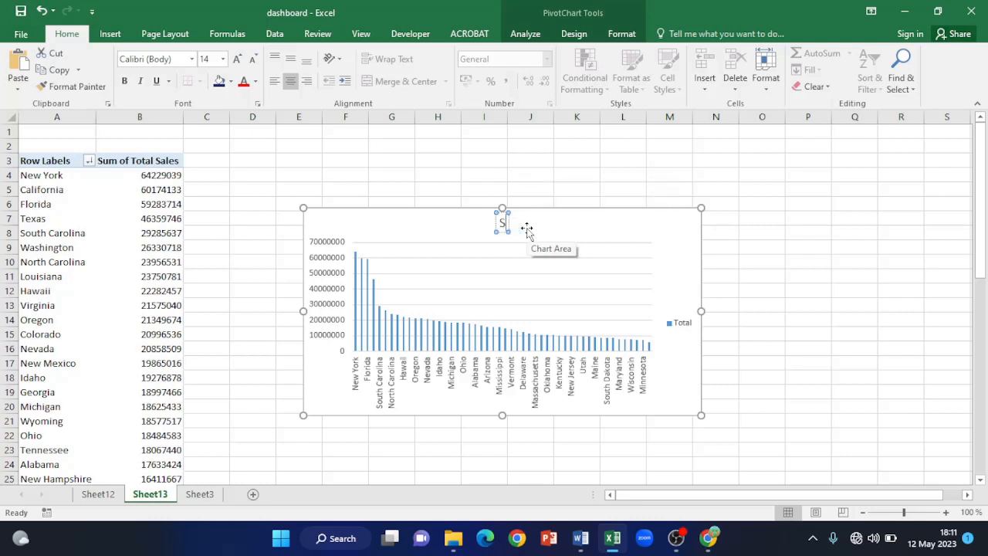
{"action": "type", "text": "ales By States"}
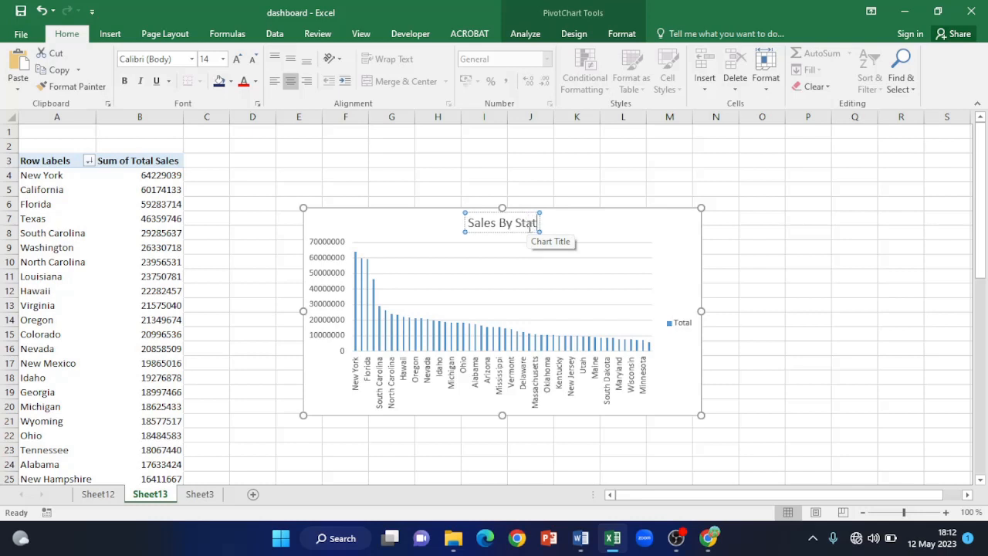
{"action": "left_click", "coordinate": [489, 232]}
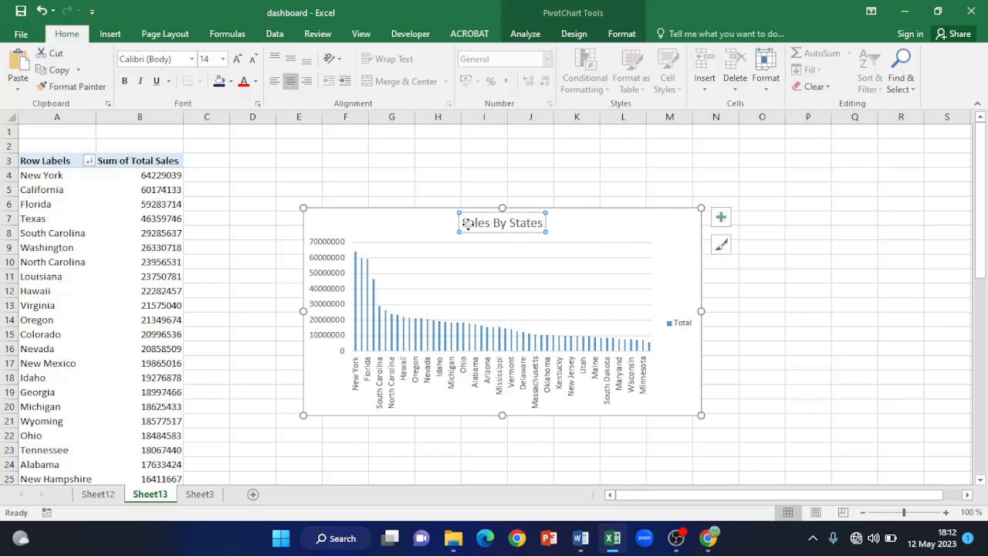
- Make the 'Sales By States' title bold and underlined, then return to Sheet3's tea sales table
{"action": "left_click", "coordinate": [467, 226]}
{"action": "left_click", "coordinate": [466, 225]}
{"action": "left_click_drag", "start_coordinate": [464, 223], "coordinate": [546, 224]}
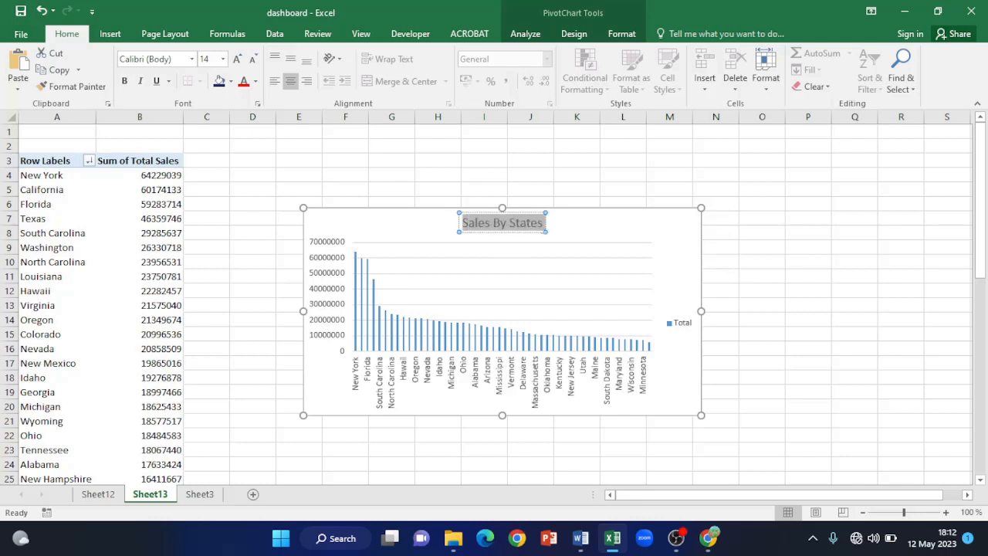
{"action": "left_click", "coordinate": [124, 81]}
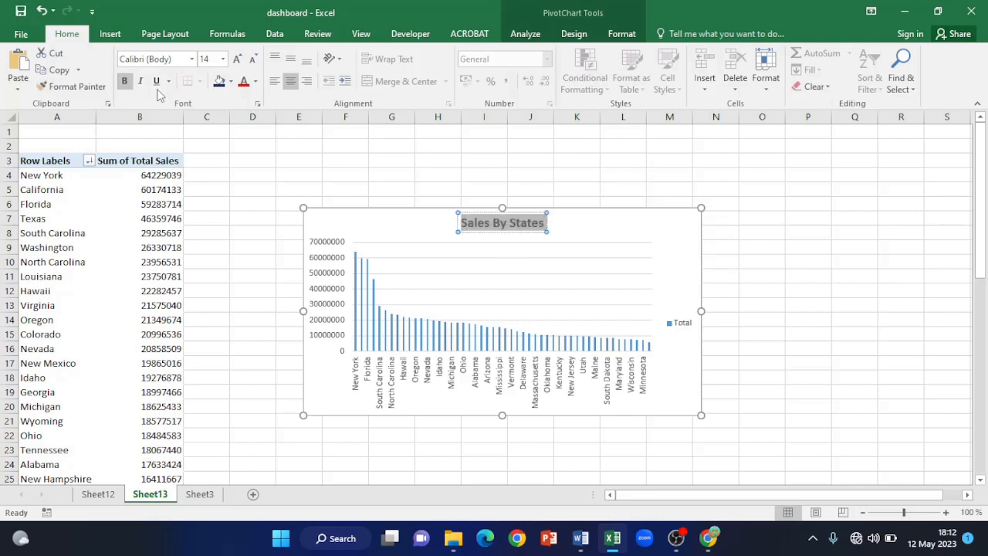
{"action": "left_click", "coordinate": [156, 81]}
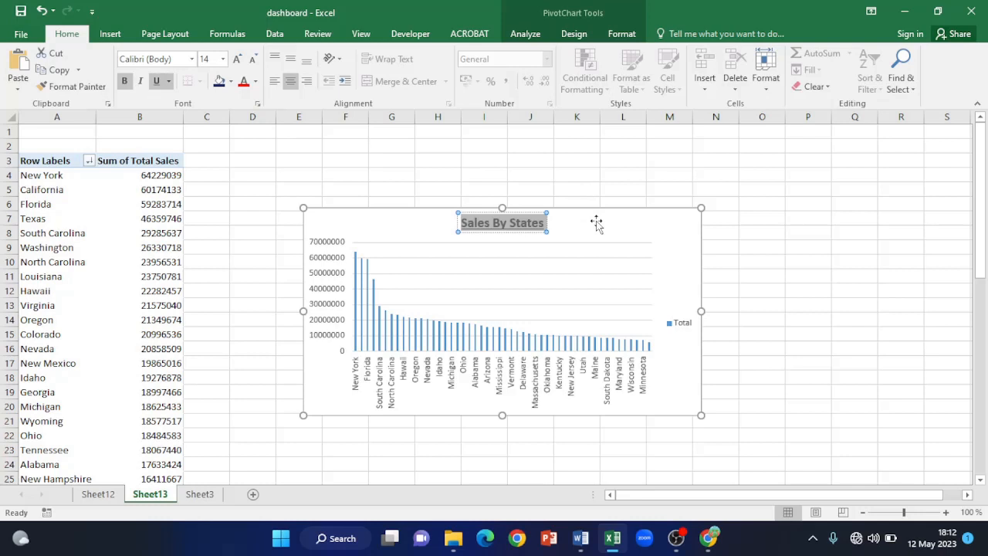
{"action": "left_click", "coordinate": [818, 272]}
{"action": "left_click", "coordinate": [200, 496]}
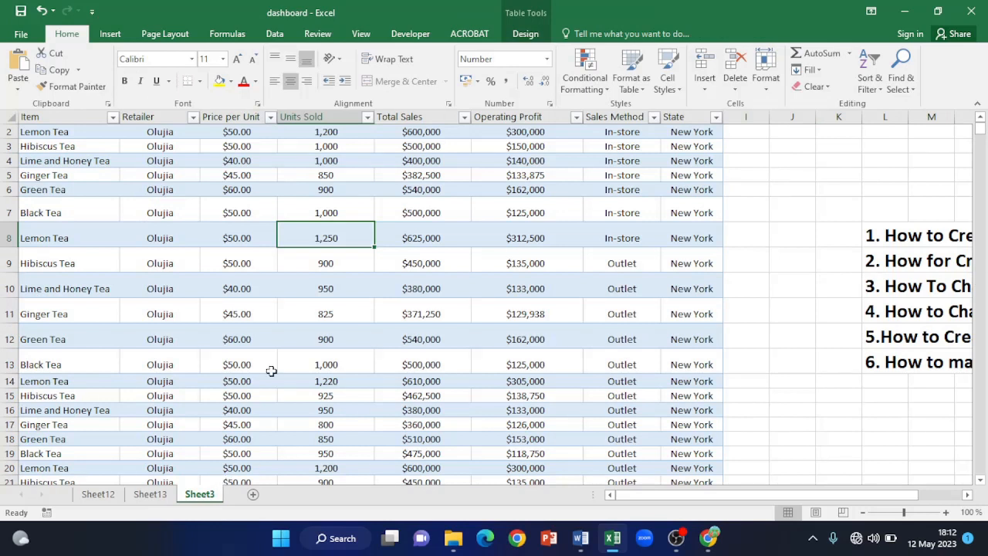
- Insert a PivotChart & PivotTable from Table1 on a new worksheet, Sheet14
{"action": "left_click", "coordinate": [115, 34]}
{"action": "left_click", "coordinate": [497, 91]}
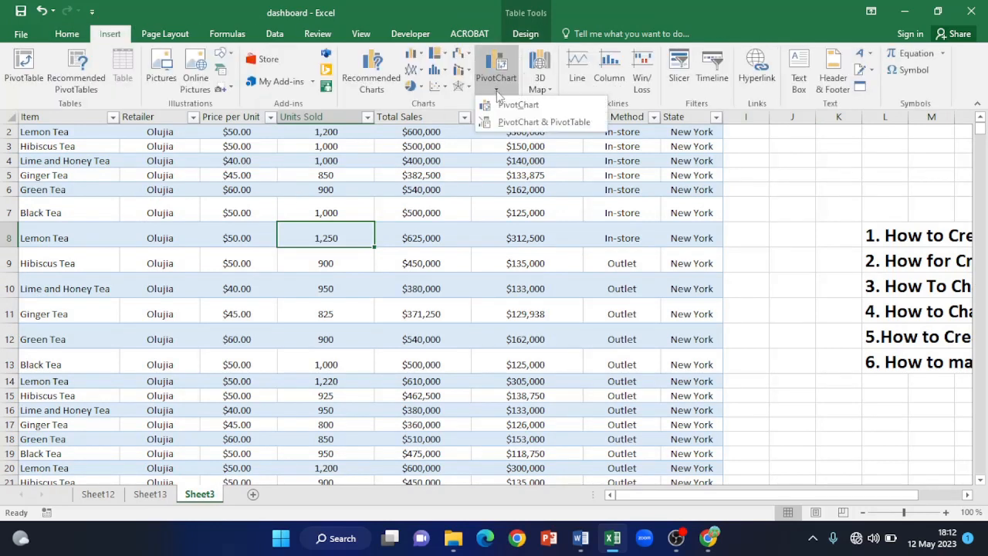
{"action": "left_click", "coordinate": [522, 123]}
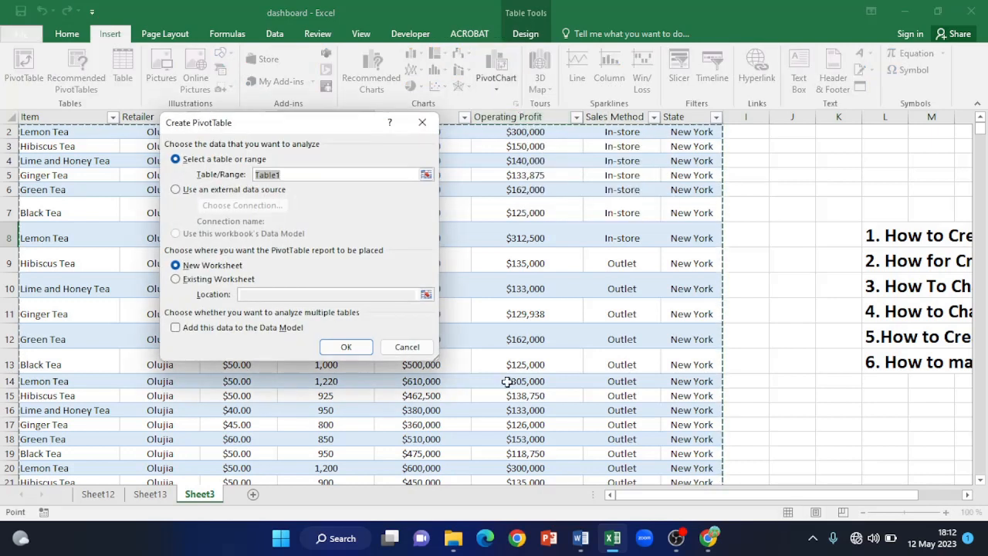
{"action": "left_click", "coordinate": [339, 347]}
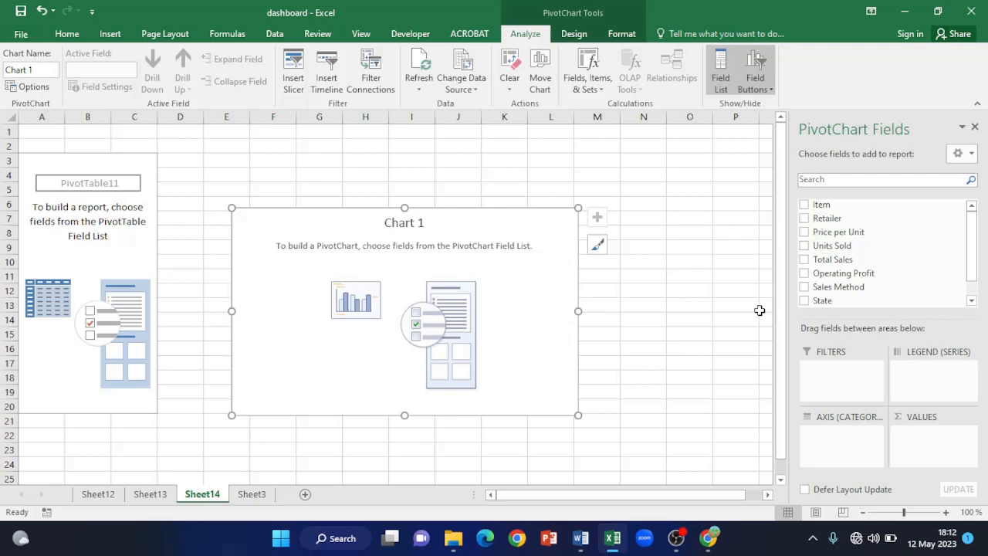
- Chart Sum of Total Sales by Retailer and move the chart up-left beside the table
{"action": "left_click_drag", "start_coordinate": [825, 218], "coordinate": [841, 427]}
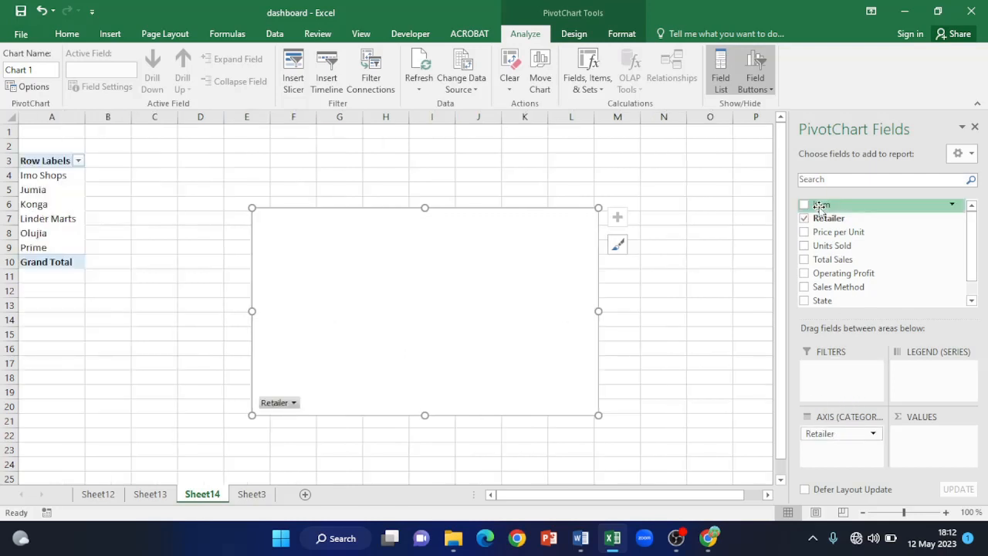
{"action": "left_click_drag", "start_coordinate": [975, 250], "coordinate": [975, 277]}
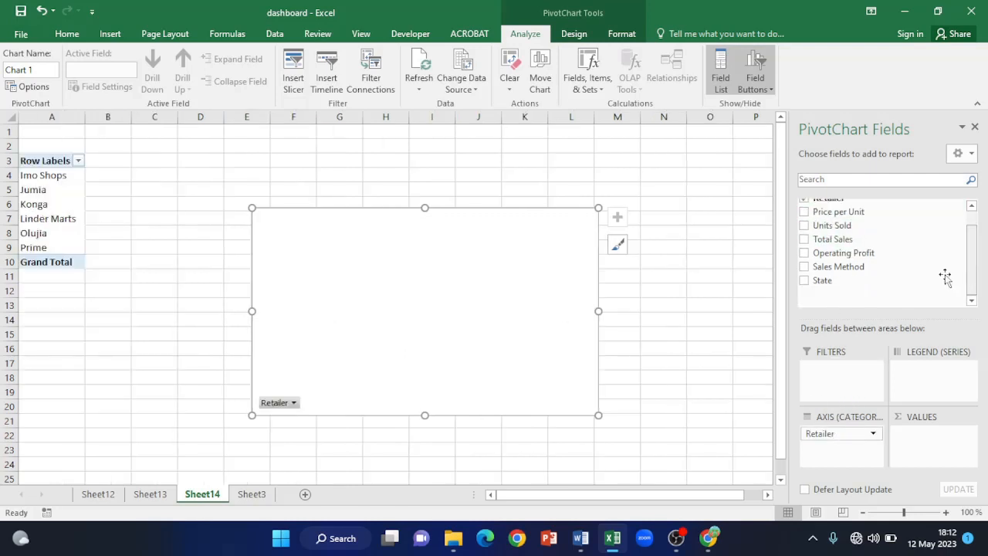
{"action": "left_click_drag", "start_coordinate": [850, 241], "coordinate": [930, 440]}
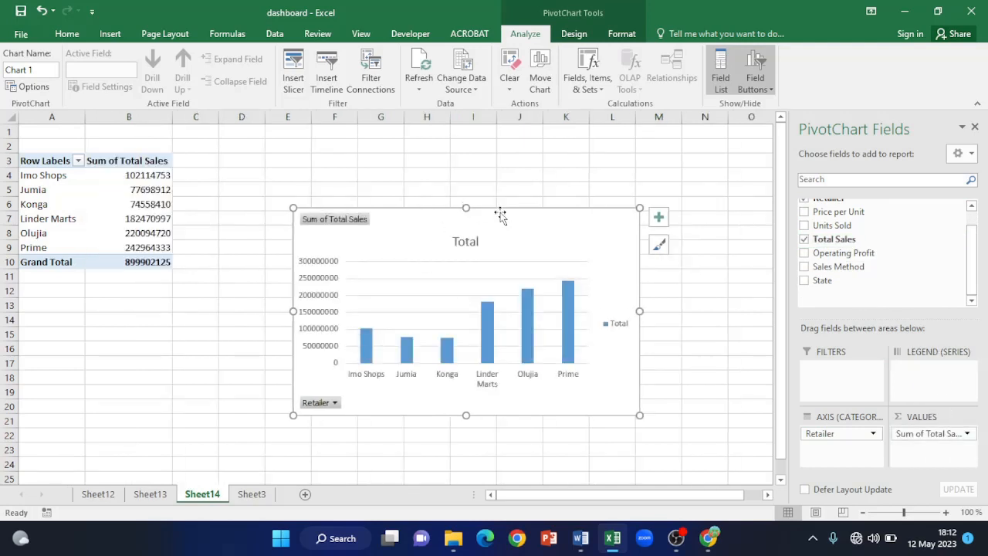
{"action": "left_click_drag", "start_coordinate": [533, 225], "coordinate": [502, 183]}
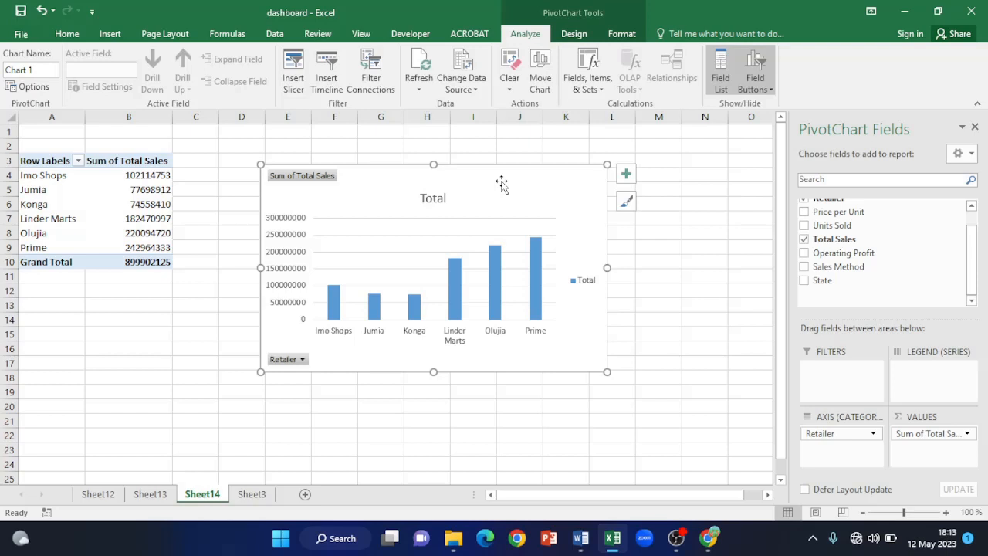
- Change the retailer sales chart's type to Bar > Clustered Bar
{"action": "right_click", "coordinate": [502, 183]}
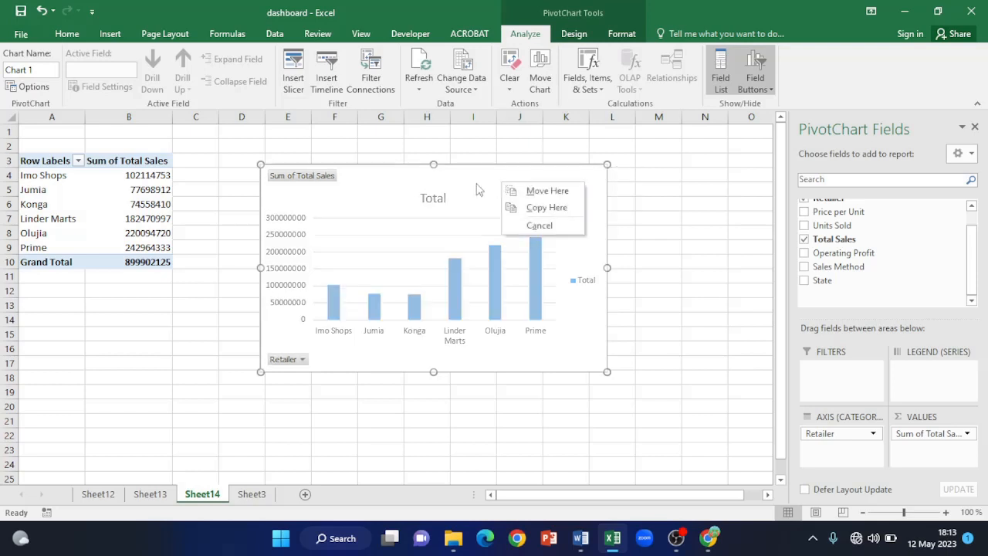
{"action": "key", "text": "Escape"}
{"action": "right_click", "coordinate": [476, 184]}
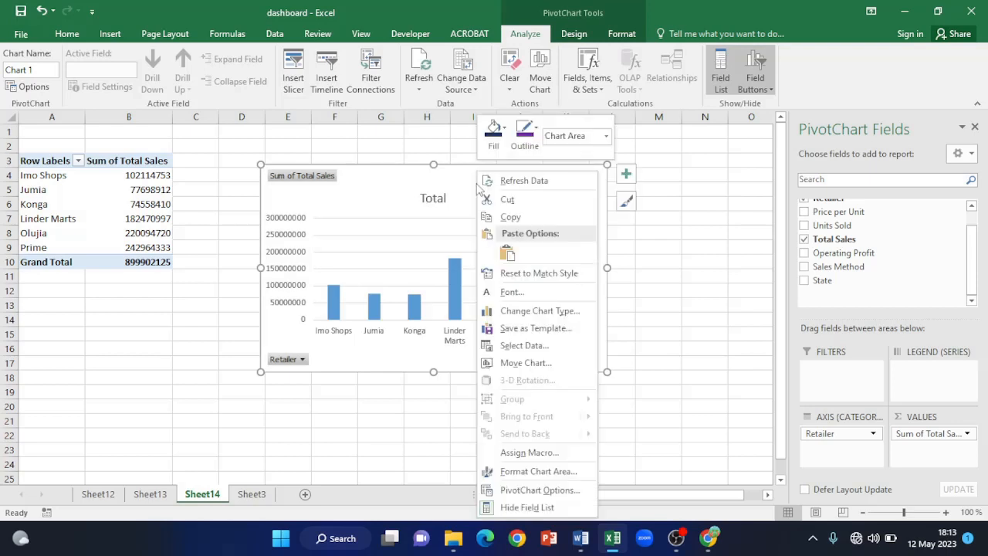
{"action": "left_click", "coordinate": [540, 311]}
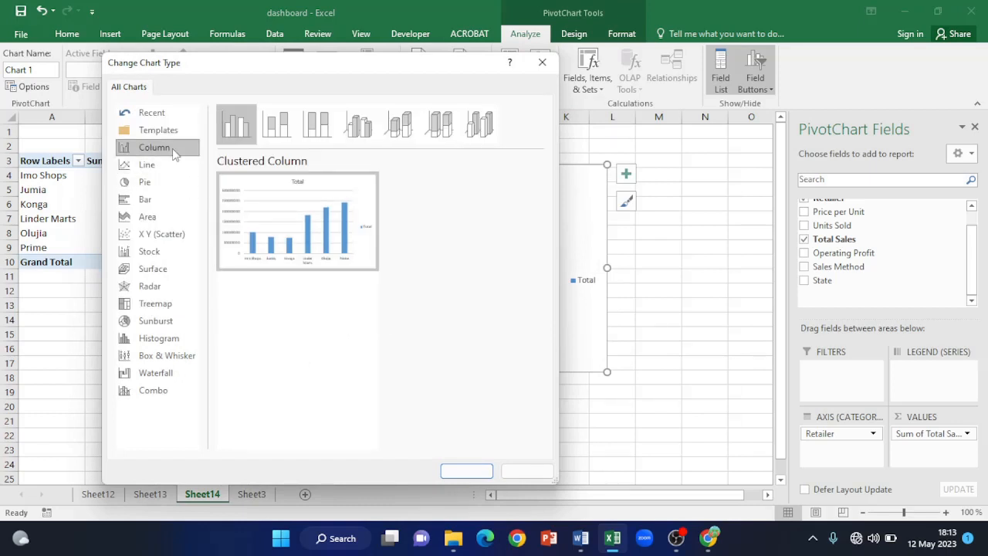
{"action": "left_click", "coordinate": [151, 204]}
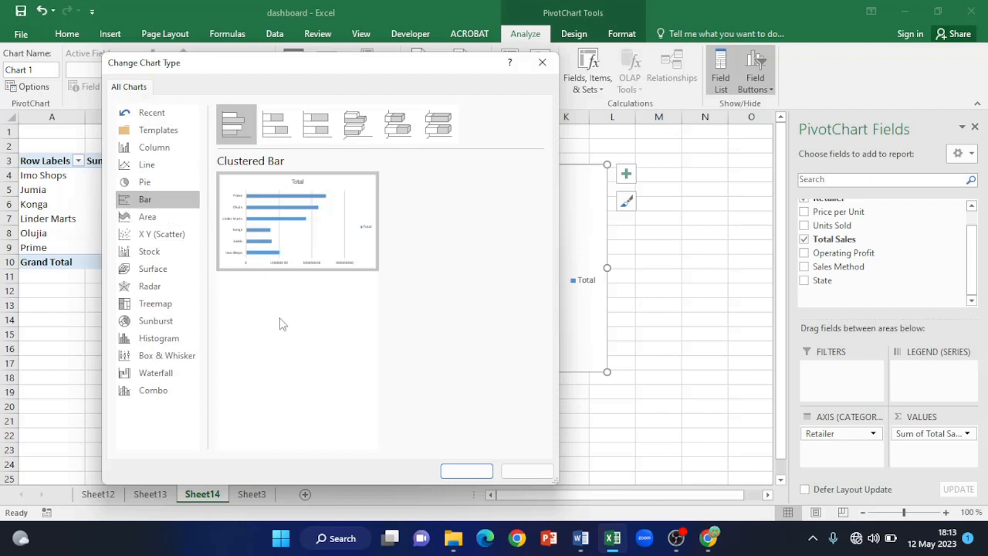
{"action": "left_click", "coordinate": [463, 470]}
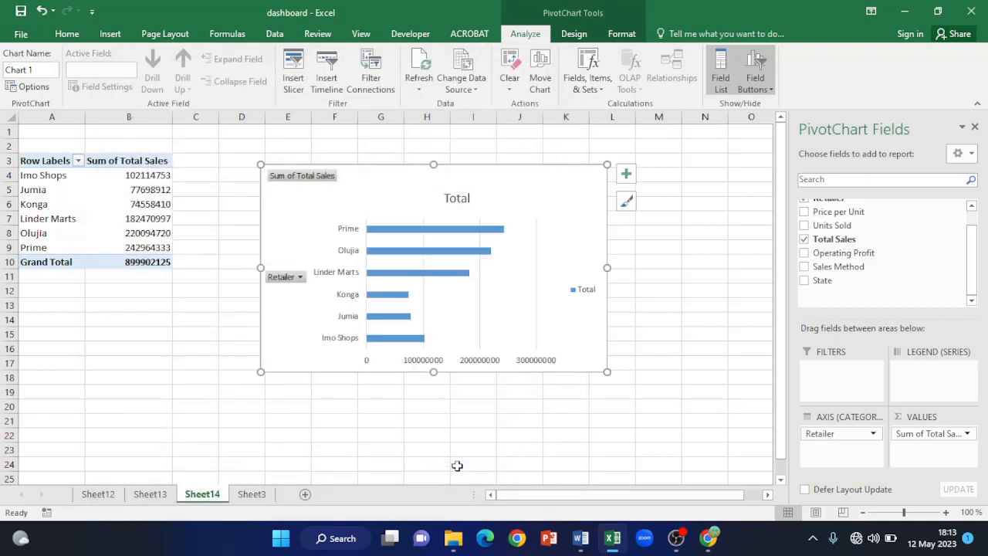
{"action": "left_click", "coordinate": [160, 176]}
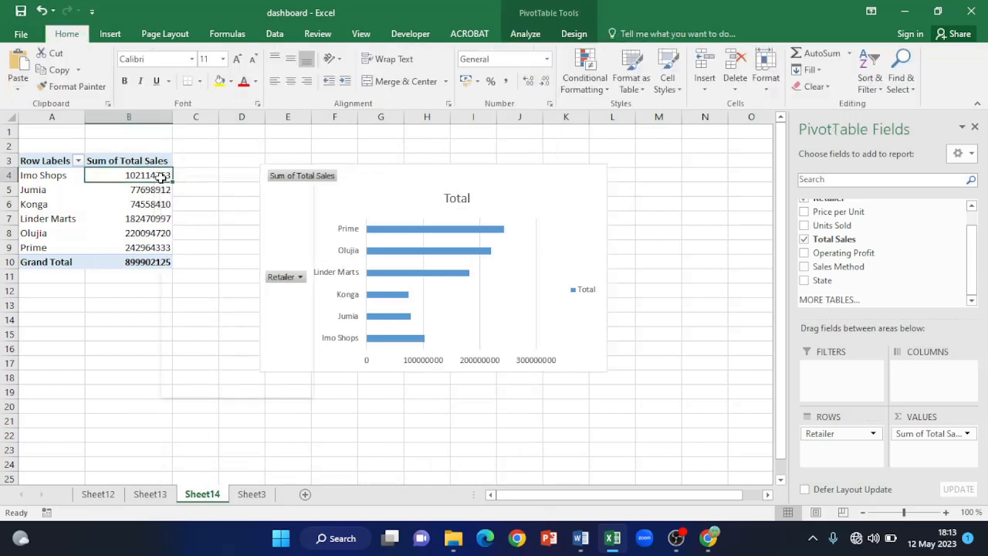
- Sort the retailers by total sales from largest to smallest
{"action": "right_click", "coordinate": [161, 176]}
{"action": "mouse_move", "coordinate": [220, 262]}
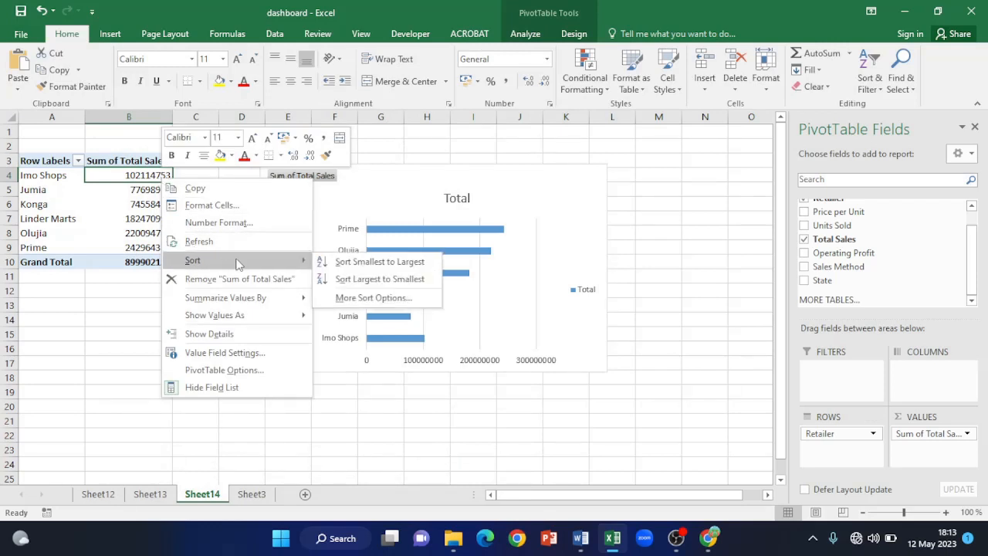
{"action": "left_click", "coordinate": [389, 279]}
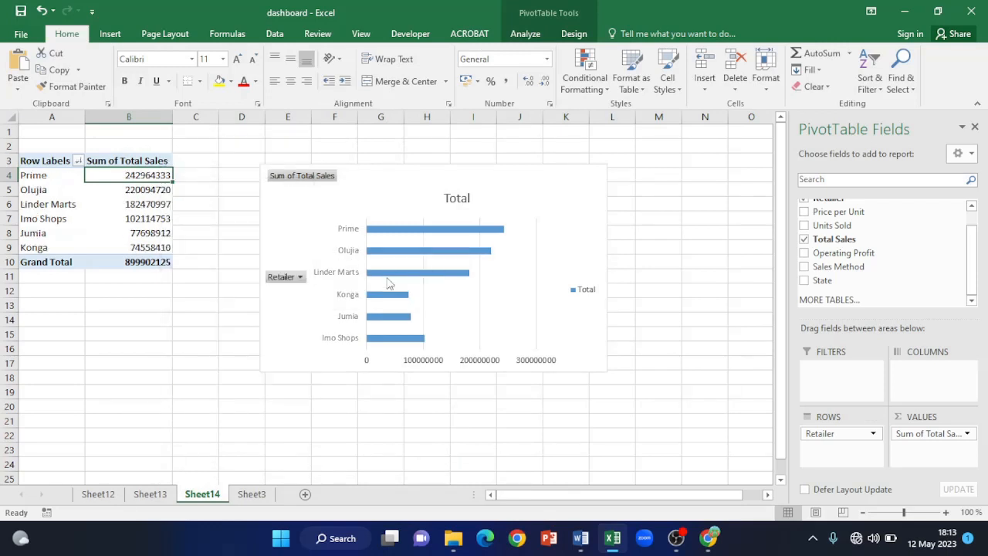
{"action": "left_click", "coordinate": [636, 383]}
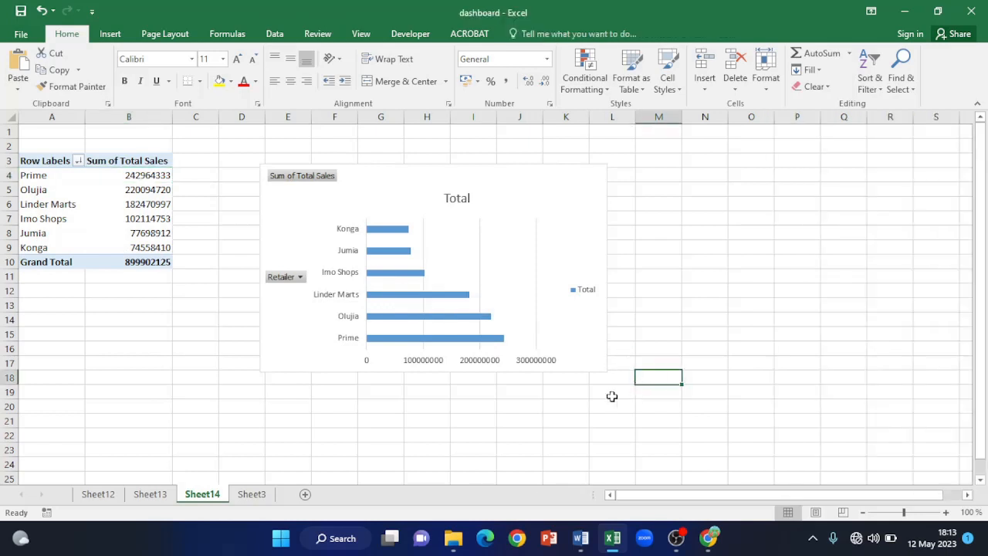
- Hide all field buttons on the retailer bar chart
{"action": "right_click", "coordinate": [275, 278]}
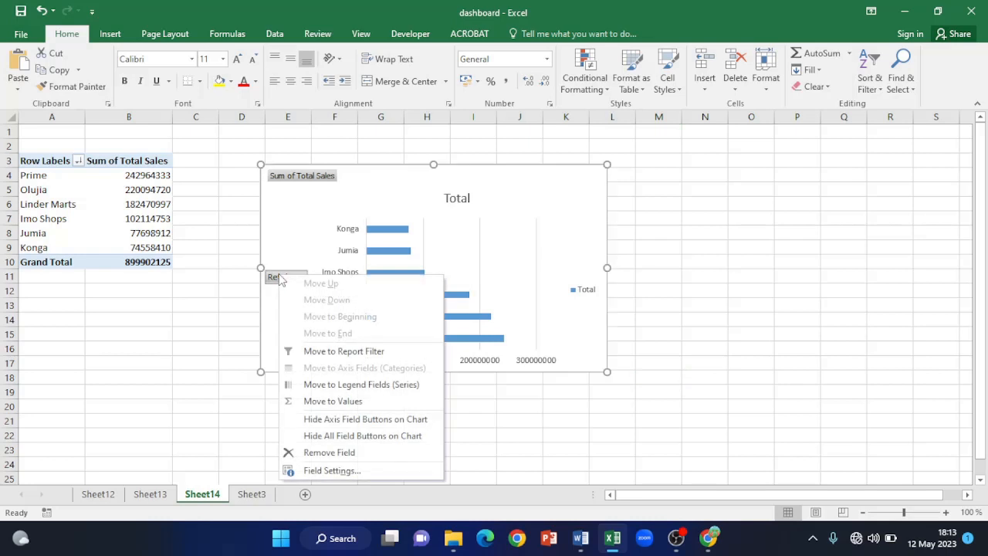
{"action": "left_click", "coordinate": [384, 437]}
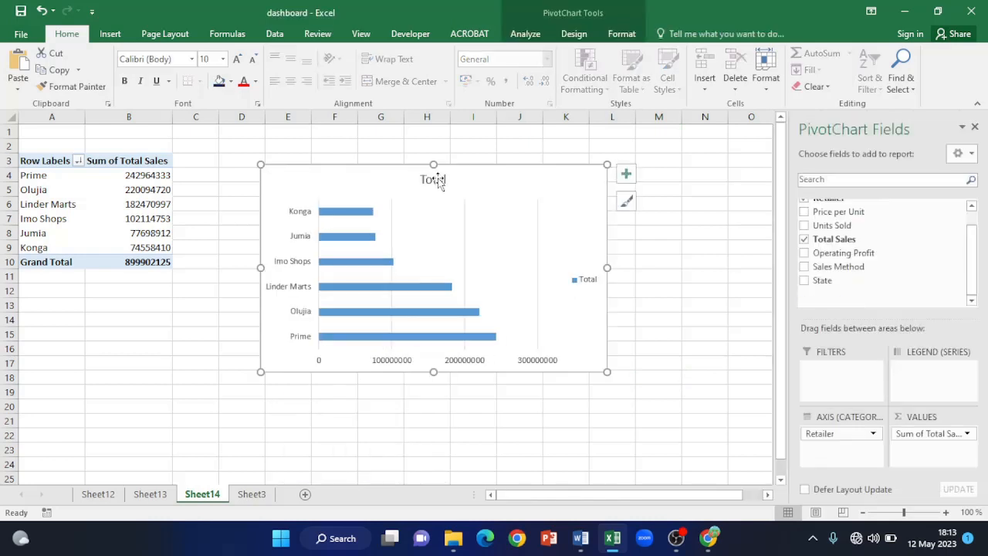
{"action": "left_click", "coordinate": [438, 180]}
- Retitle the retailer chart 'Sales By Retailer' and make the title bold and underlined
{"action": "left_click_drag", "start_coordinate": [421, 179], "coordinate": [463, 179]}
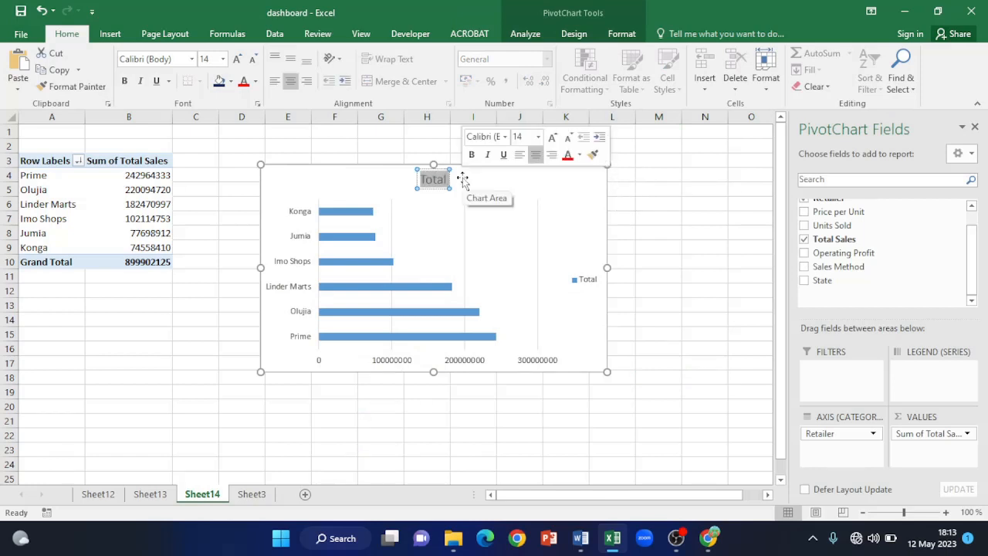
{"action": "type", "text": "S"}
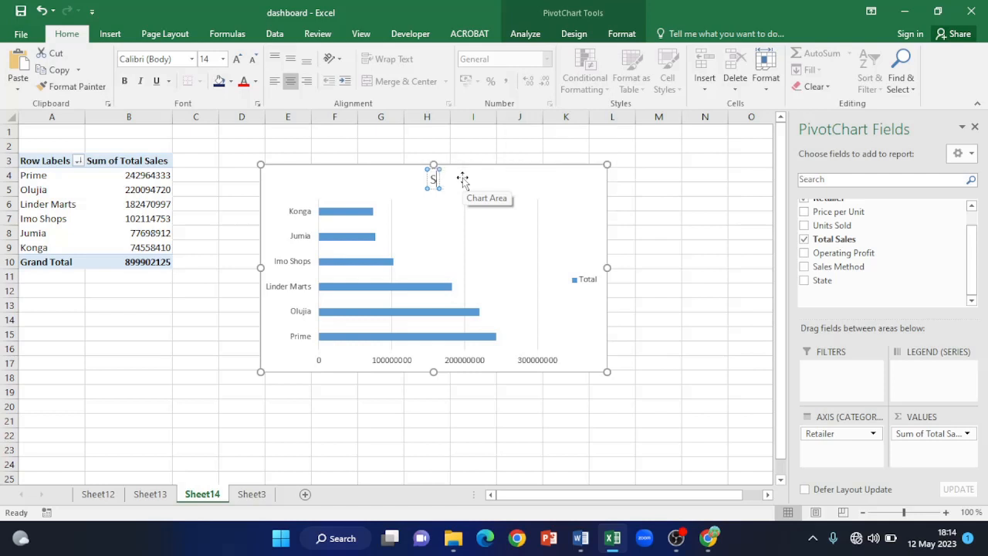
{"action": "type", "text": "ales By Retailer"}
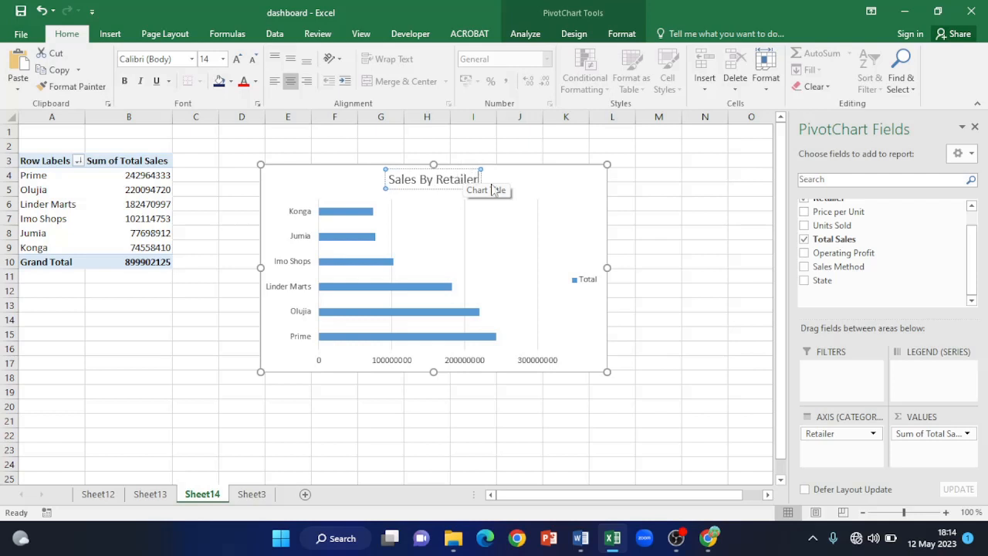
{"action": "left_click_drag", "start_coordinate": [389, 178], "coordinate": [490, 195]}
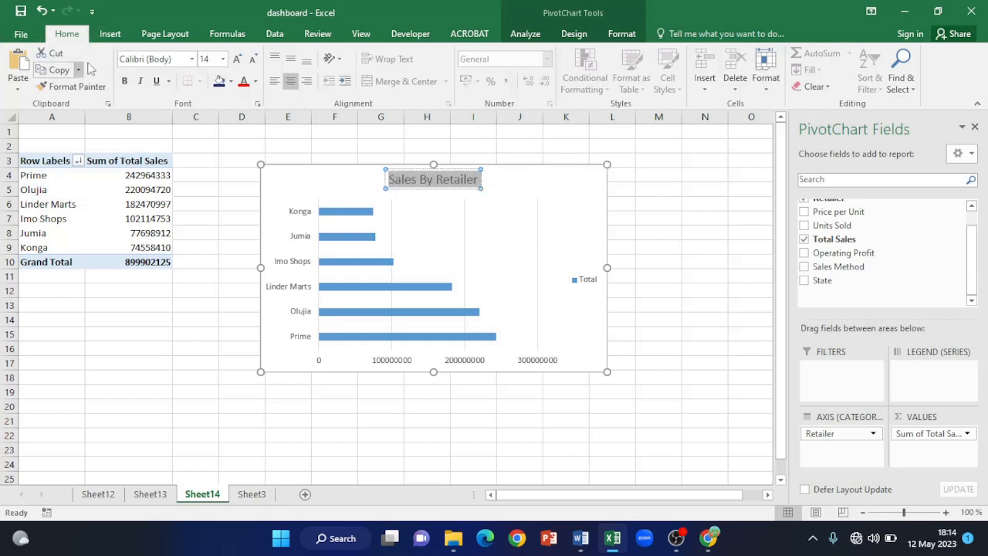
{"action": "left_click", "coordinate": [124, 81]}
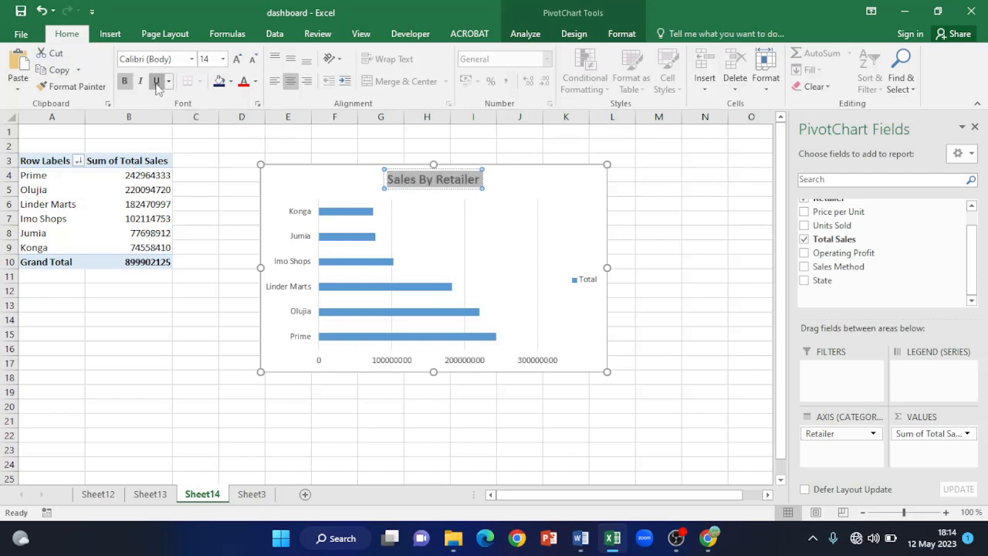
{"action": "left_click", "coordinate": [564, 183]}
{"action": "left_click", "coordinate": [654, 228]}
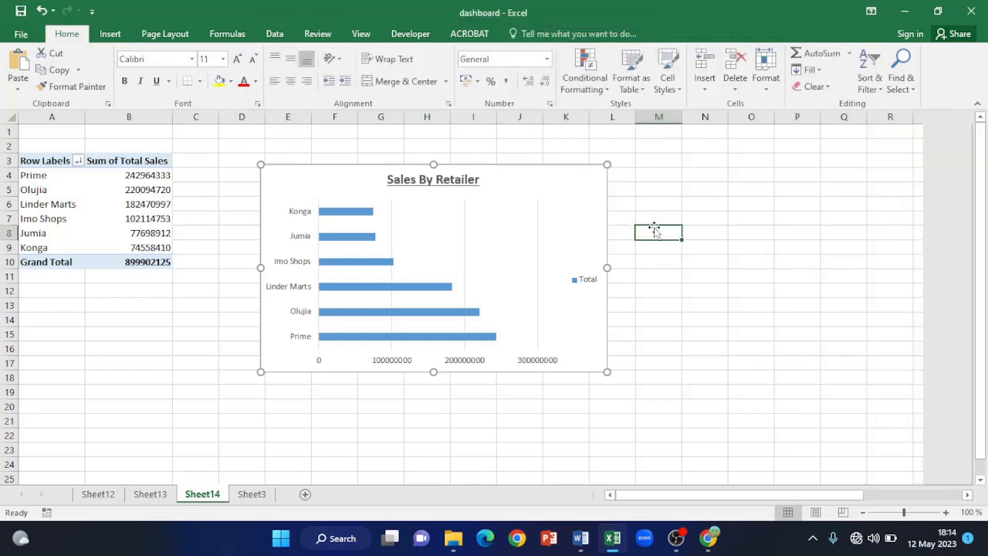
{"action": "left_click", "coordinate": [421, 209]}
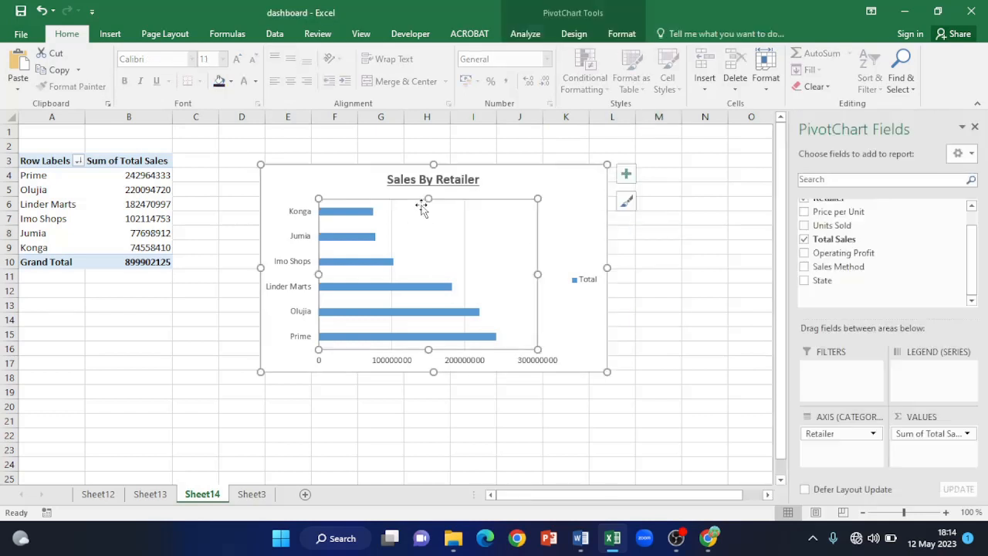
- Fill the retailer chart's bars with a dark orange-brown colour via Format Data Series
{"action": "left_click", "coordinate": [349, 216]}
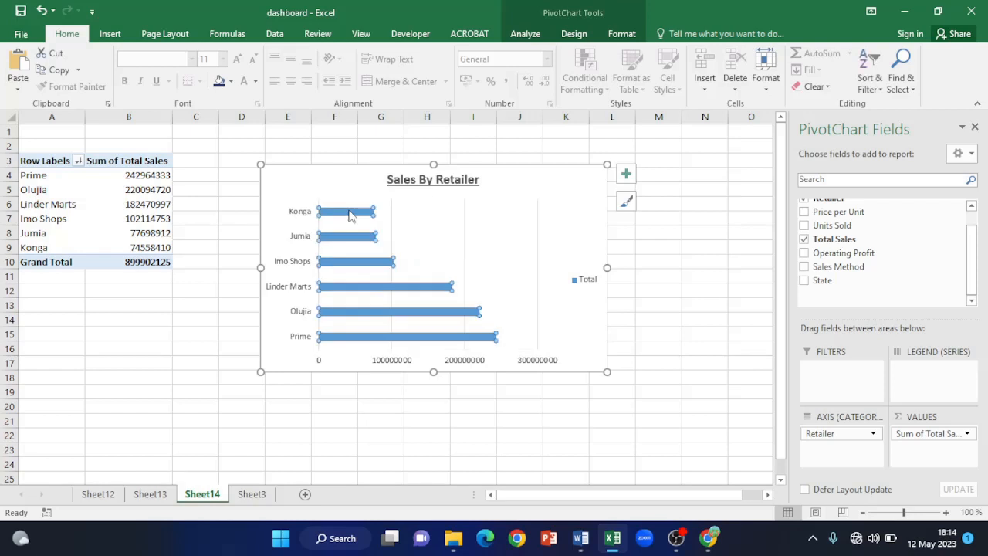
{"action": "right_click", "coordinate": [349, 215]}
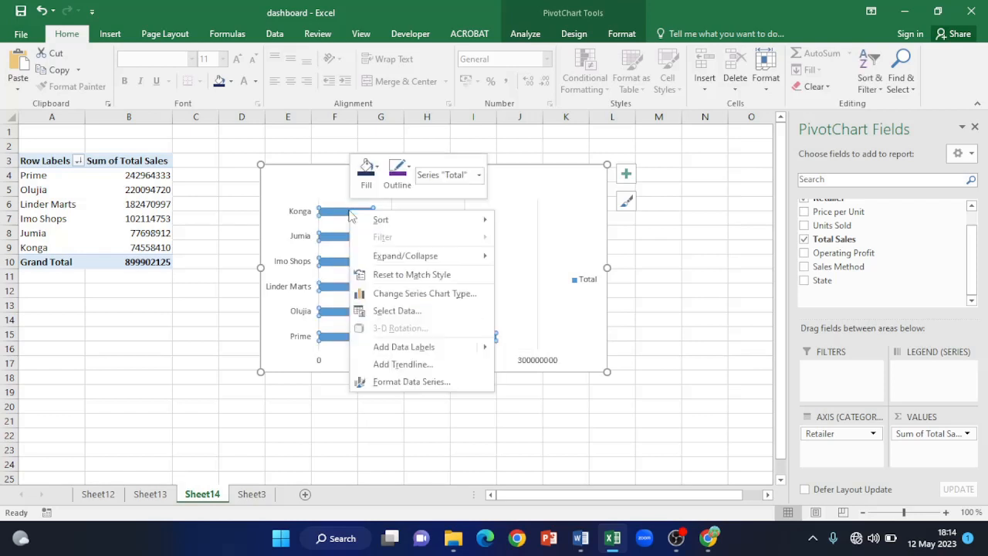
{"action": "left_click", "coordinate": [408, 382]}
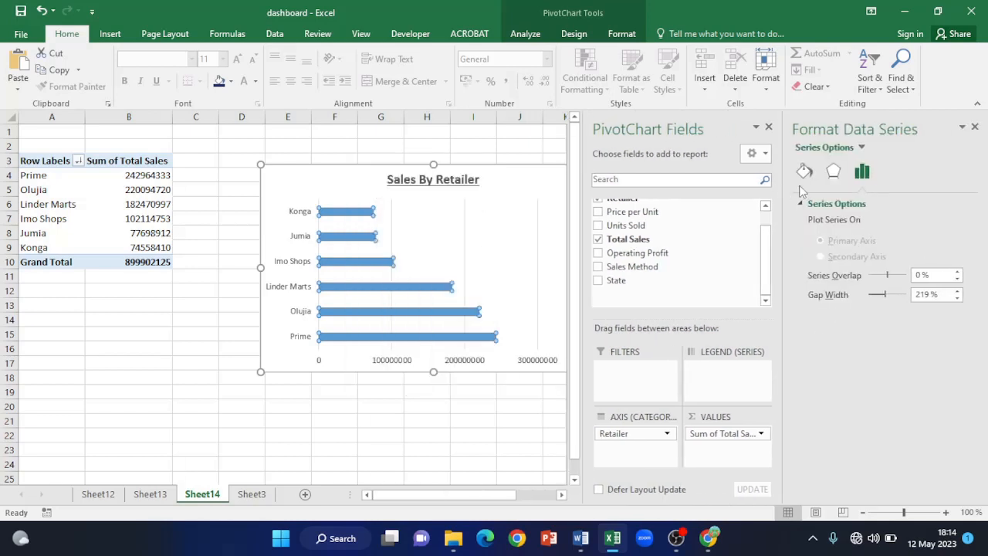
{"action": "left_click", "coordinate": [804, 171]}
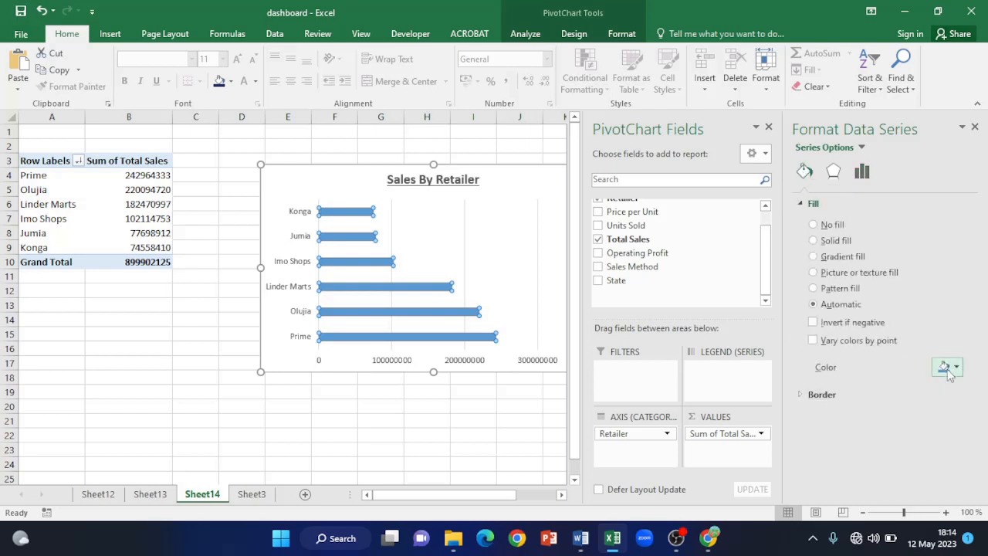
{"action": "left_click", "coordinate": [958, 369]}
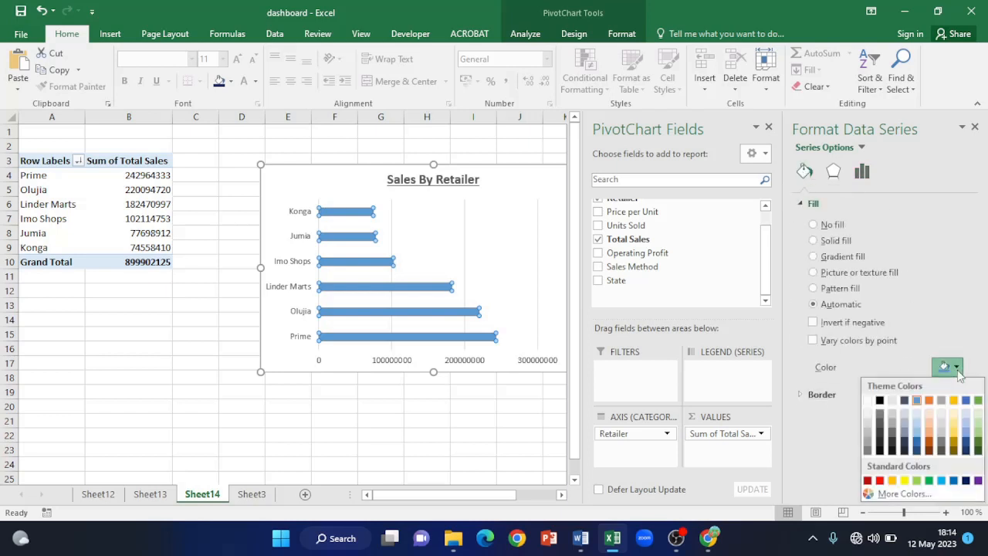
{"action": "left_click", "coordinate": [930, 451]}
{"action": "left_click", "coordinate": [976, 128]}
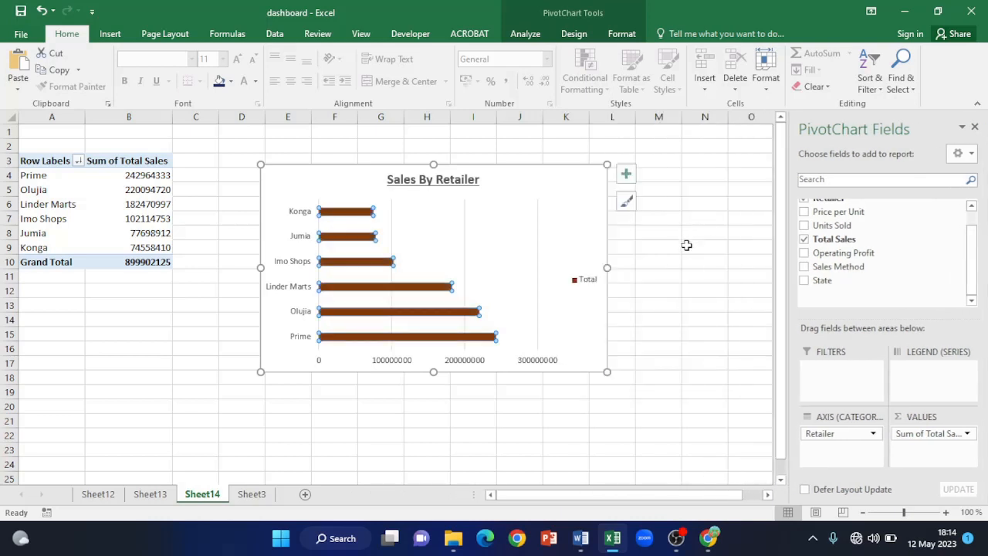
{"action": "left_click", "coordinate": [686, 244]}
- Save the workbook and return to the Sheet3 sales table
{"action": "left_click", "coordinate": [515, 219]}
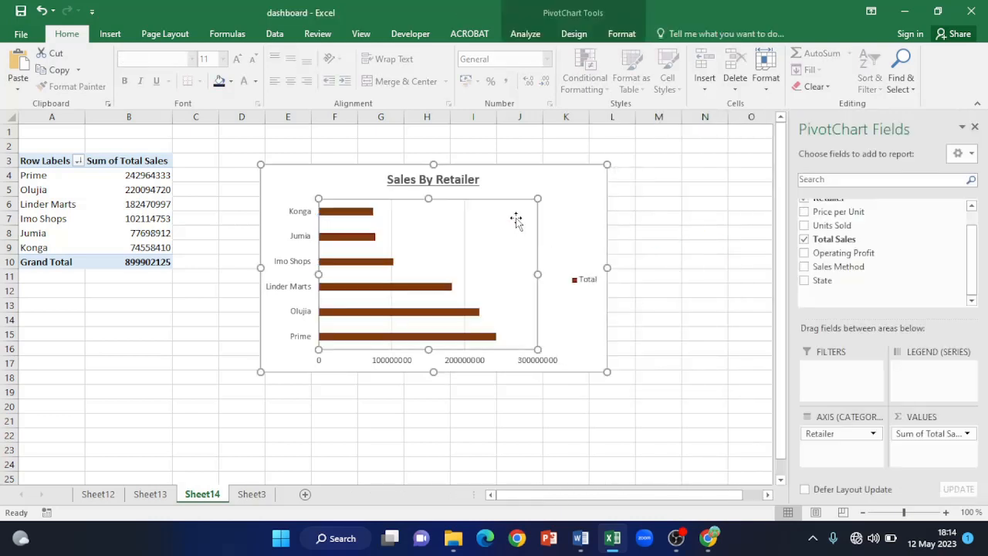
{"action": "left_click", "coordinate": [21, 11]}
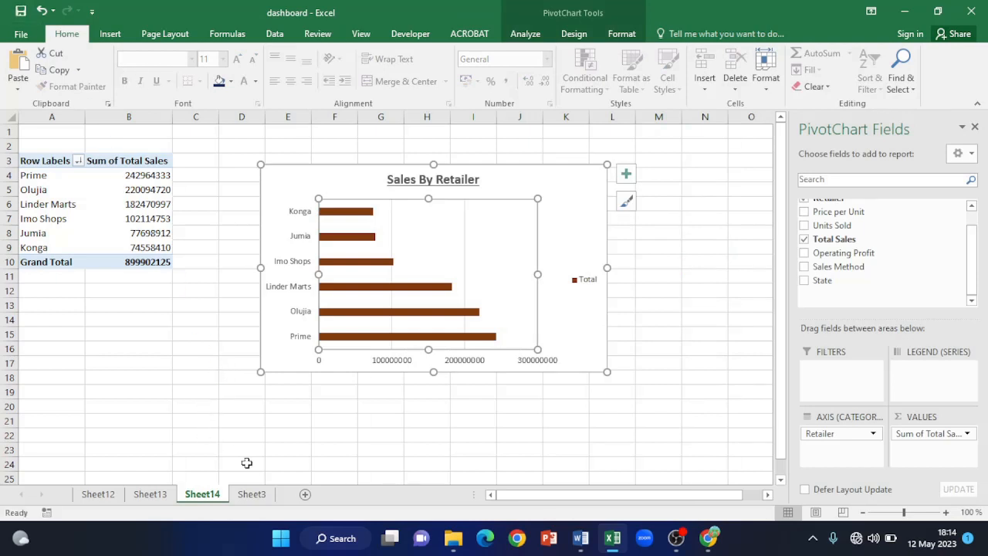
{"action": "left_click", "coordinate": [250, 495]}
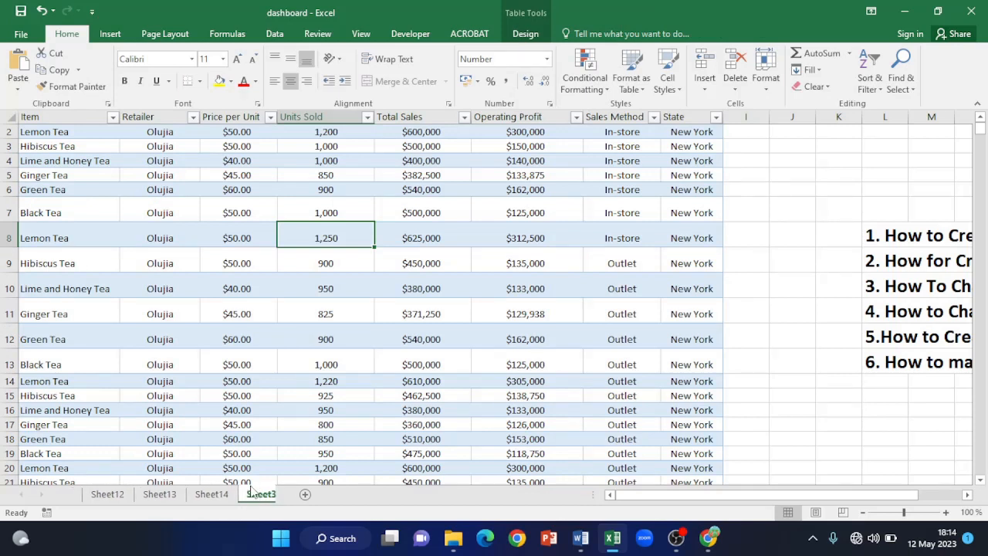
- Insert a PivotChart & PivotTable from the tea sales table on a new Sheet15
{"action": "left_click", "coordinate": [981, 118]}
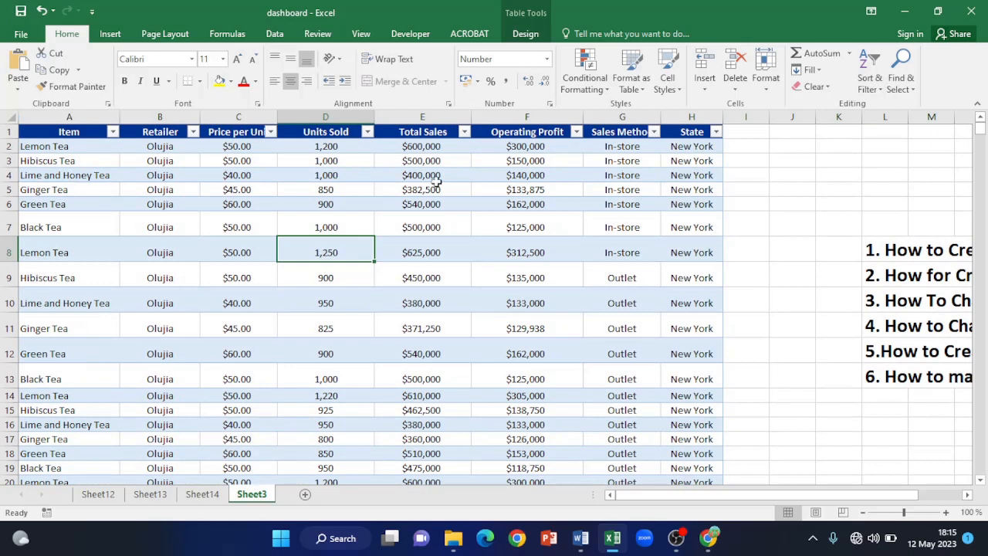
{"action": "left_click", "coordinate": [108, 34]}
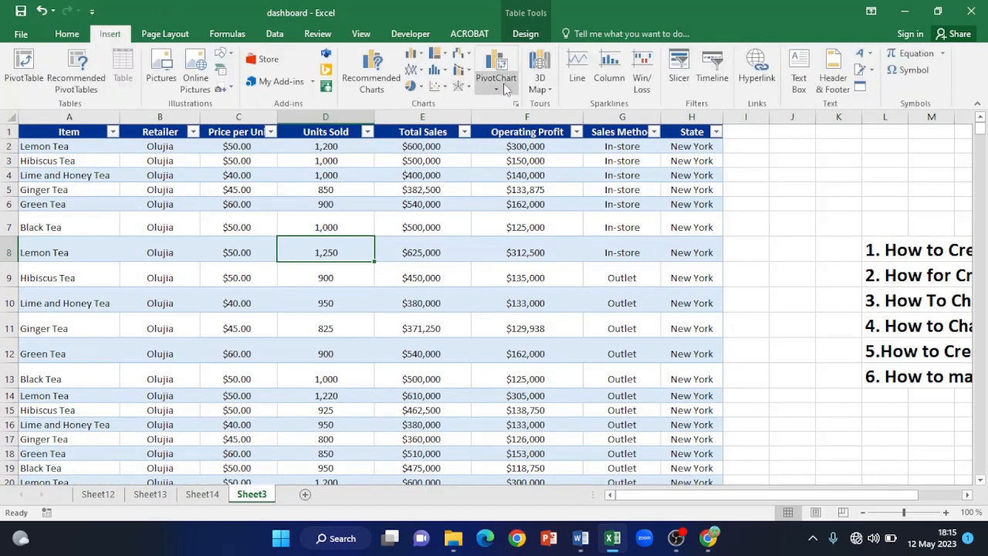
{"action": "left_click", "coordinate": [495, 91]}
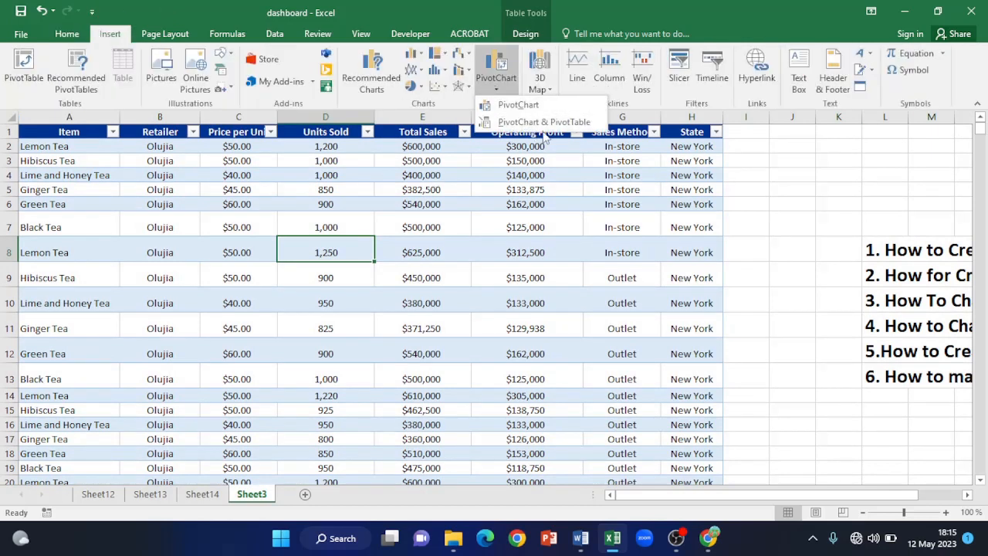
{"action": "left_click", "coordinate": [557, 124]}
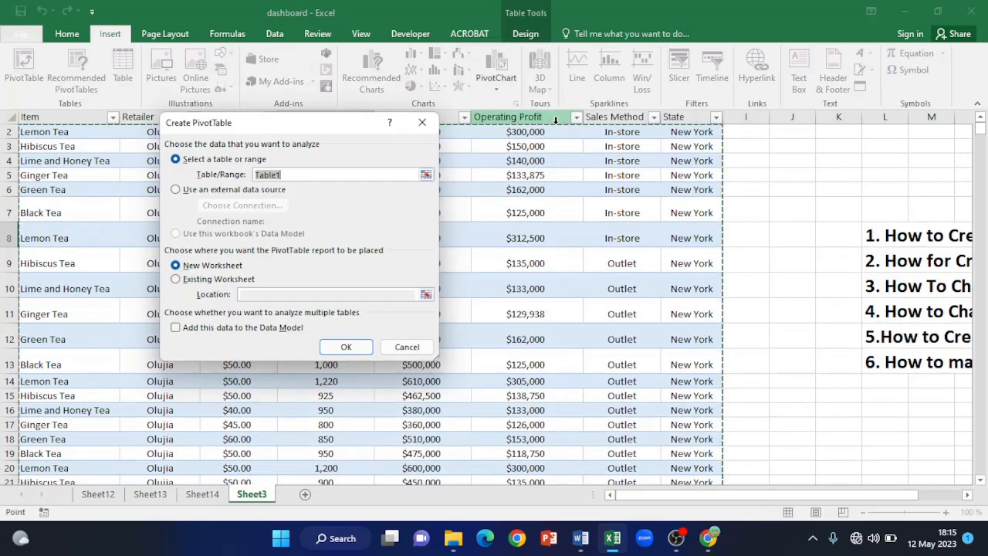
{"action": "left_click", "coordinate": [345, 346]}
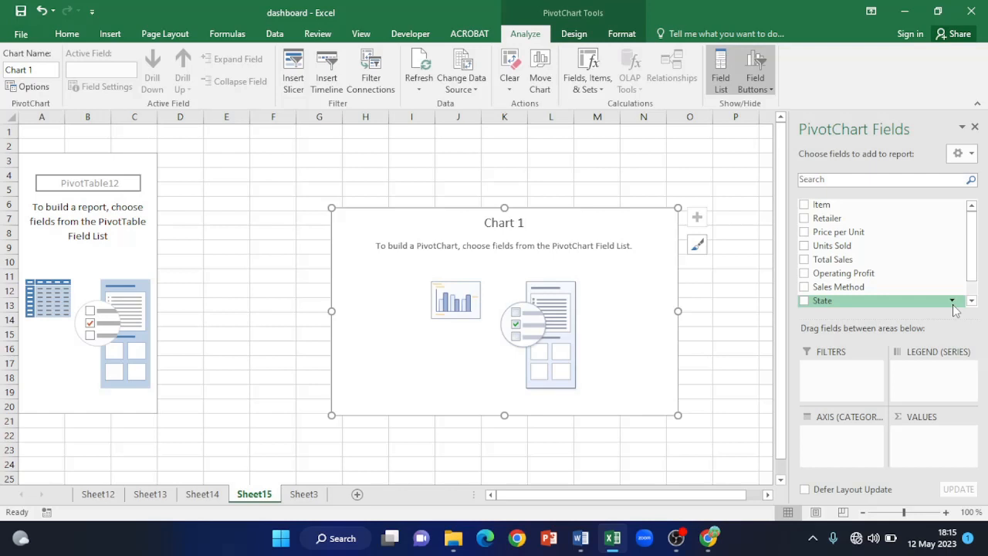
- Chart Sum of Operating Profit per tea Item and move it beside the pivot table
{"action": "left_click_drag", "start_coordinate": [821, 205], "coordinate": [841, 436]}
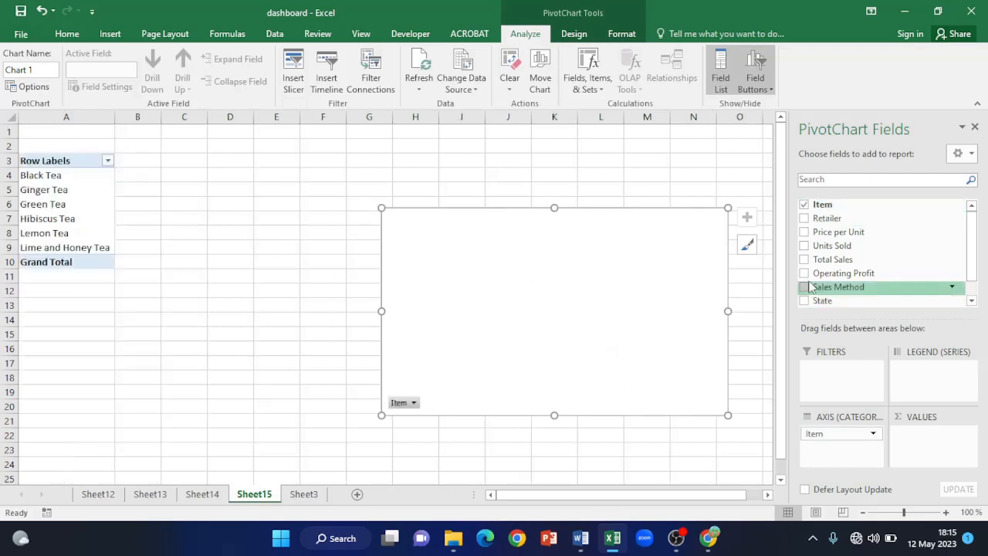
{"action": "left_click_drag", "start_coordinate": [836, 277], "coordinate": [938, 438]}
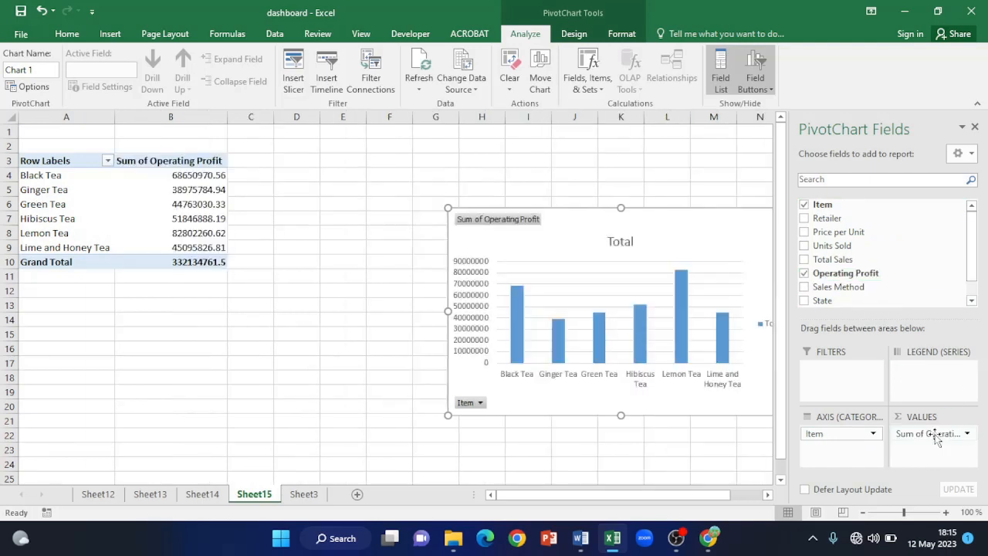
{"action": "mouse_move", "coordinate": [688, 227]}
{"action": "left_mouse_down"}
{"action": "mouse_move", "coordinate": [471, 188]}
{"action": "mouse_move", "coordinate": [483, 189]}
{"action": "left_mouse_up"}
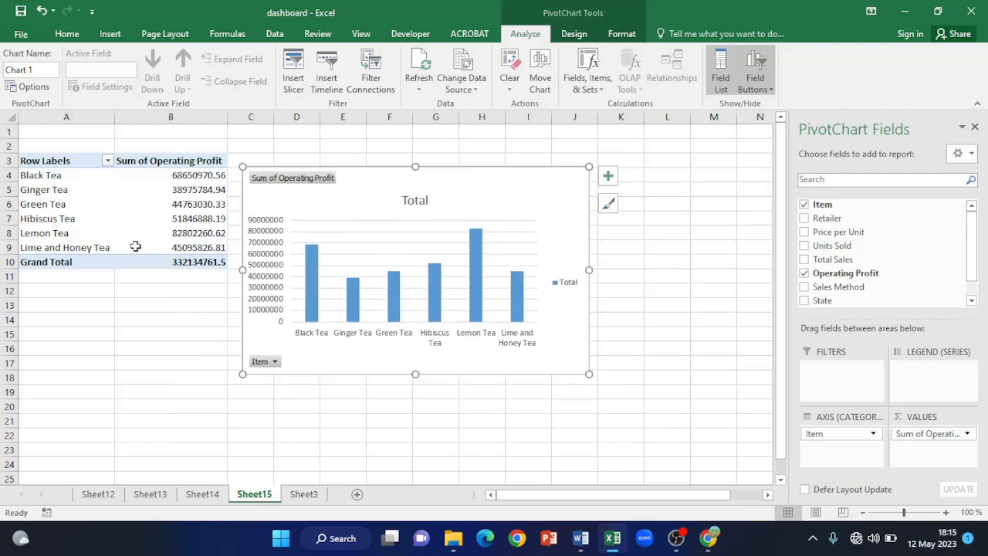
- Sort the items by operating profit largest to smallest and nudge the chart right
{"action": "left_click", "coordinate": [201, 177]}
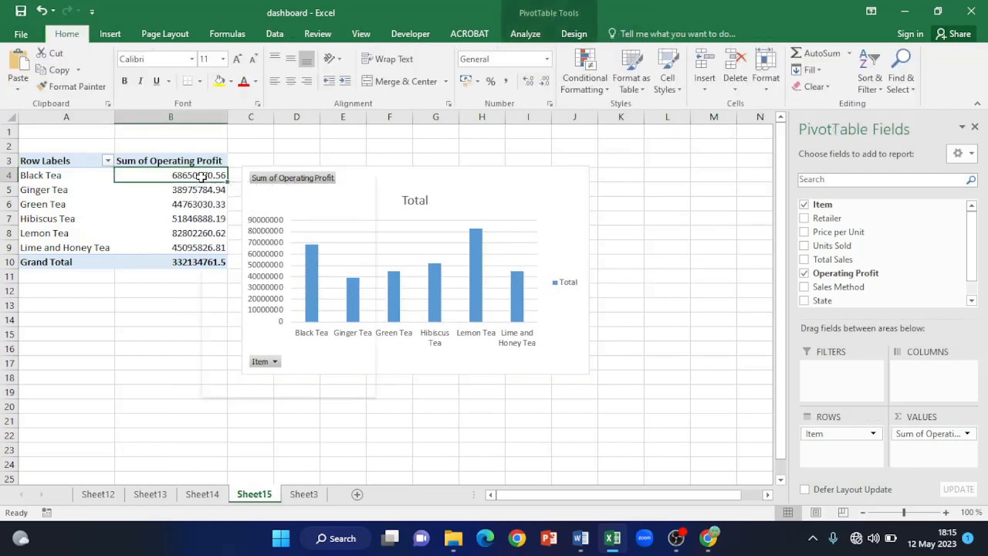
{"action": "right_click", "coordinate": [201, 177]}
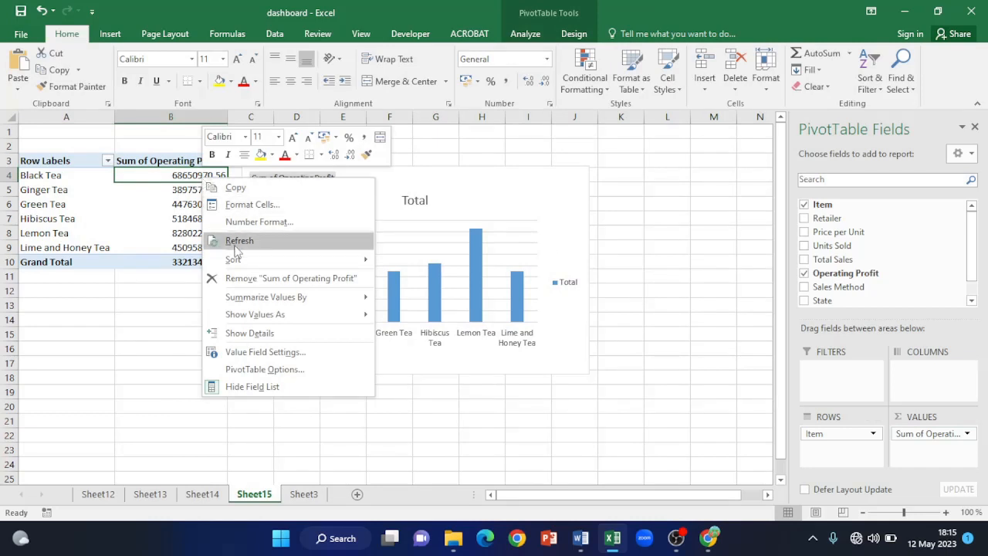
{"action": "mouse_move", "coordinate": [300, 263]}
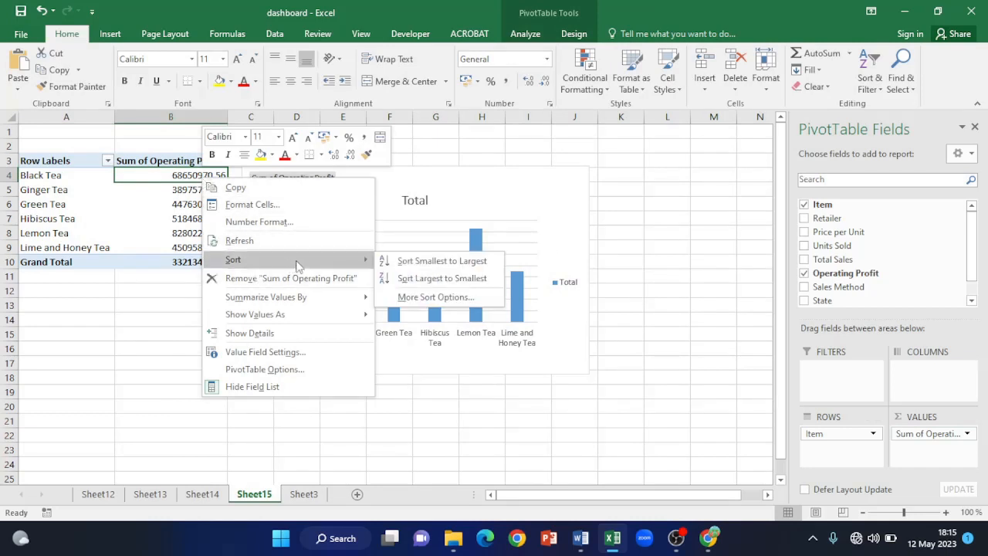
{"action": "left_click", "coordinate": [441, 280]}
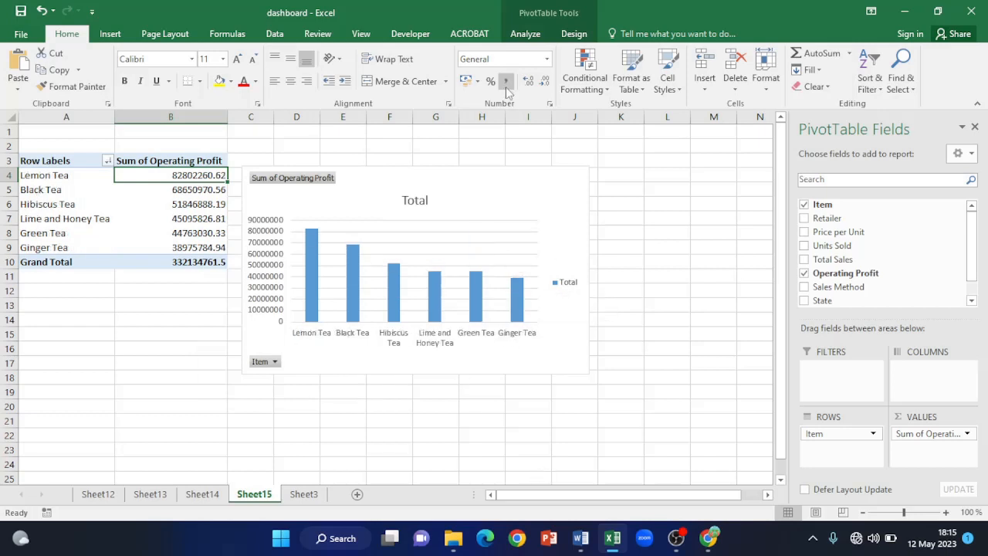
{"action": "left_click_drag", "start_coordinate": [499, 177], "coordinate": [543, 175]}
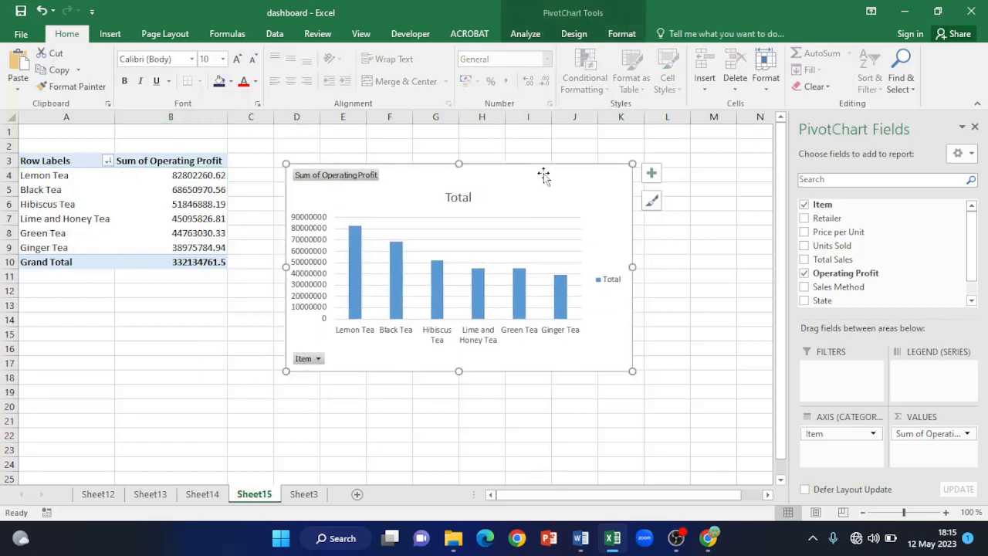
- Hide the chart's field buttons and retitle it 'Profit By Items'
{"action": "right_click", "coordinate": [304, 360]}
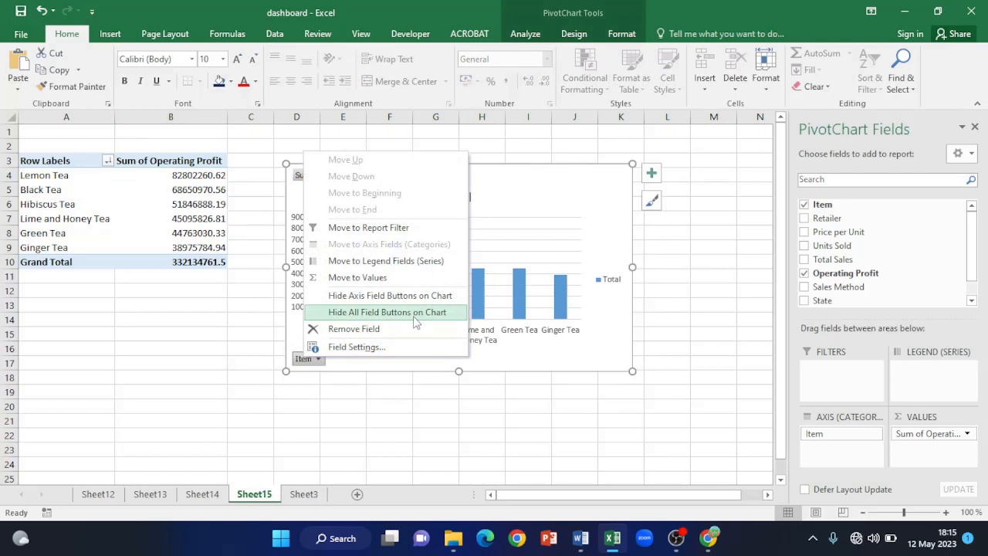
{"action": "left_click", "coordinate": [414, 322]}
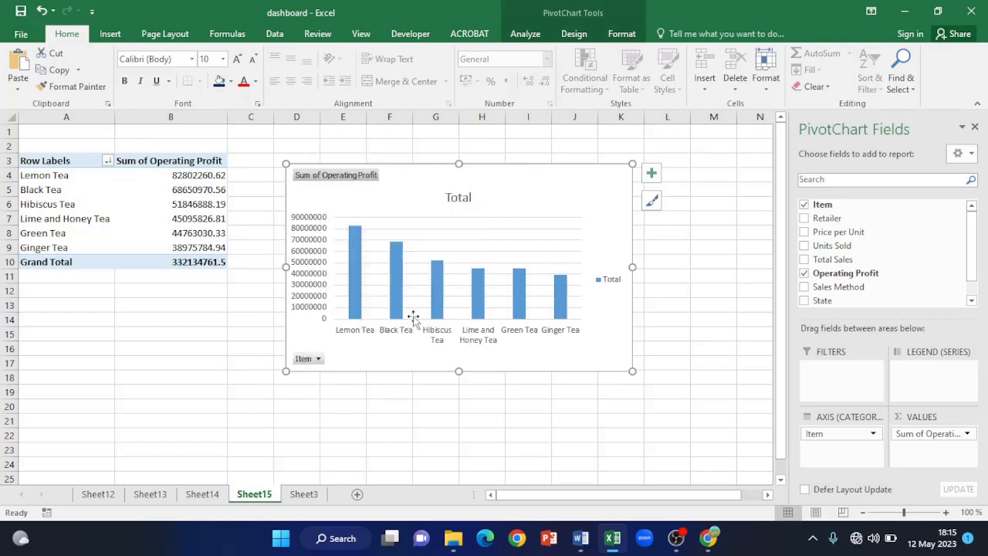
{"action": "left_click", "coordinate": [459, 178]}
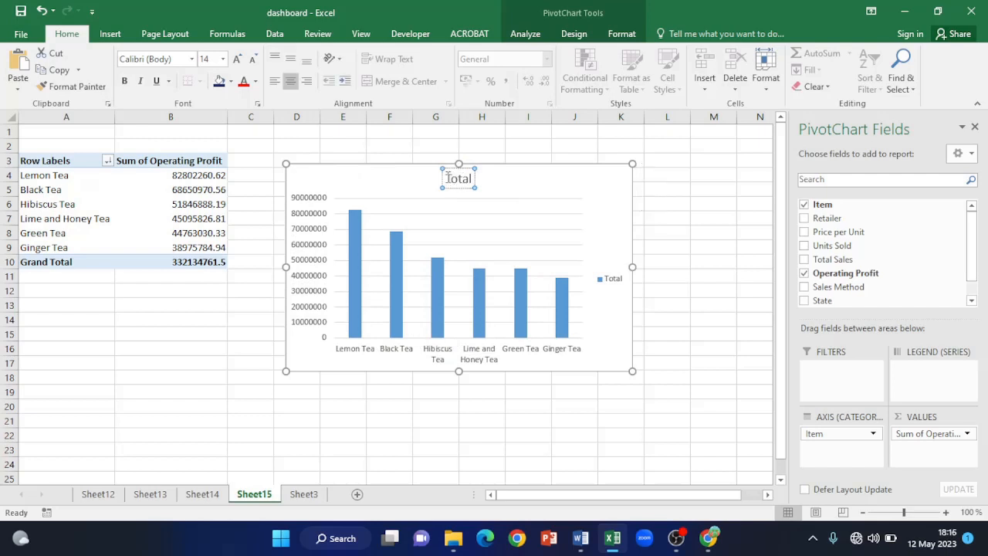
{"action": "left_click_drag", "start_coordinate": [448, 179], "coordinate": [486, 183]}
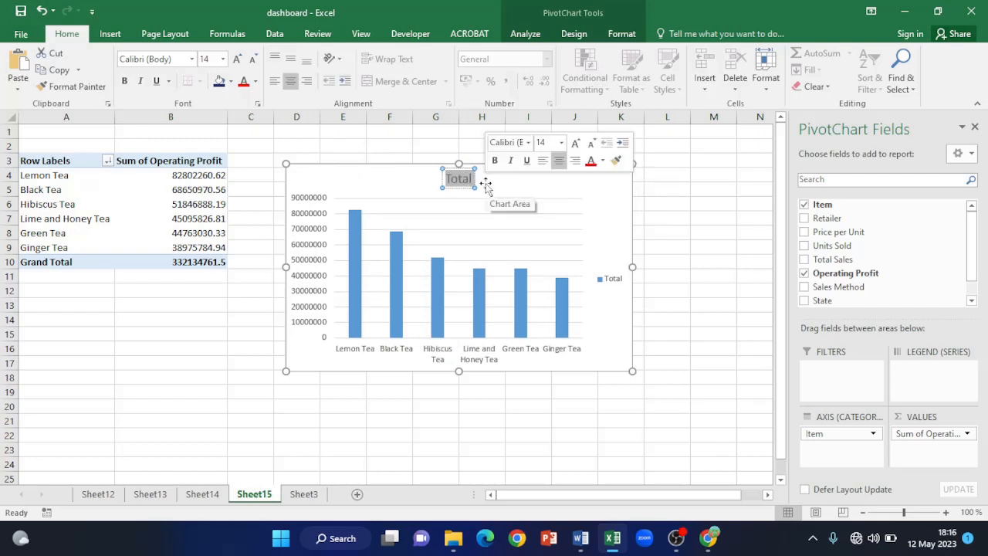
{"action": "type", "text": "Profit By"}
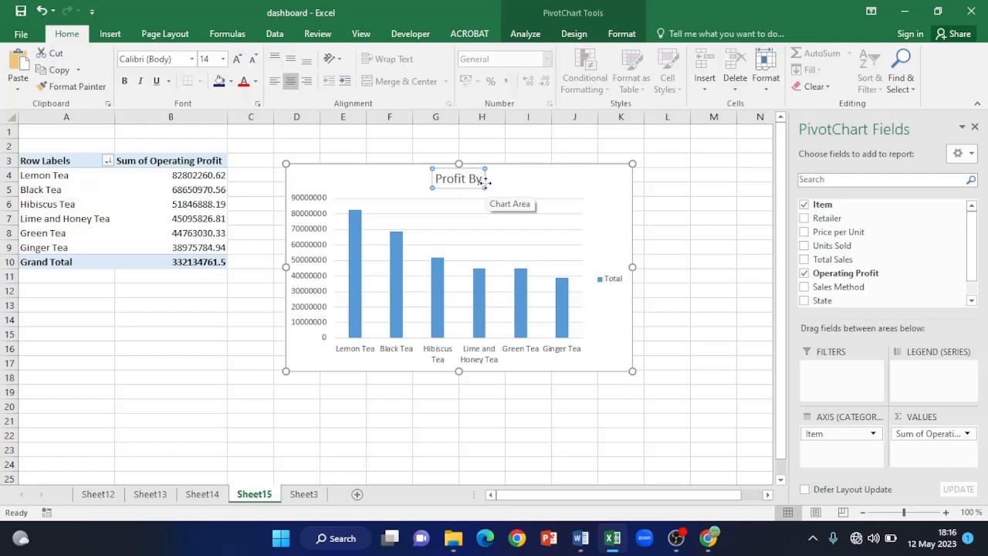
{"action": "type", "text": " Items"}
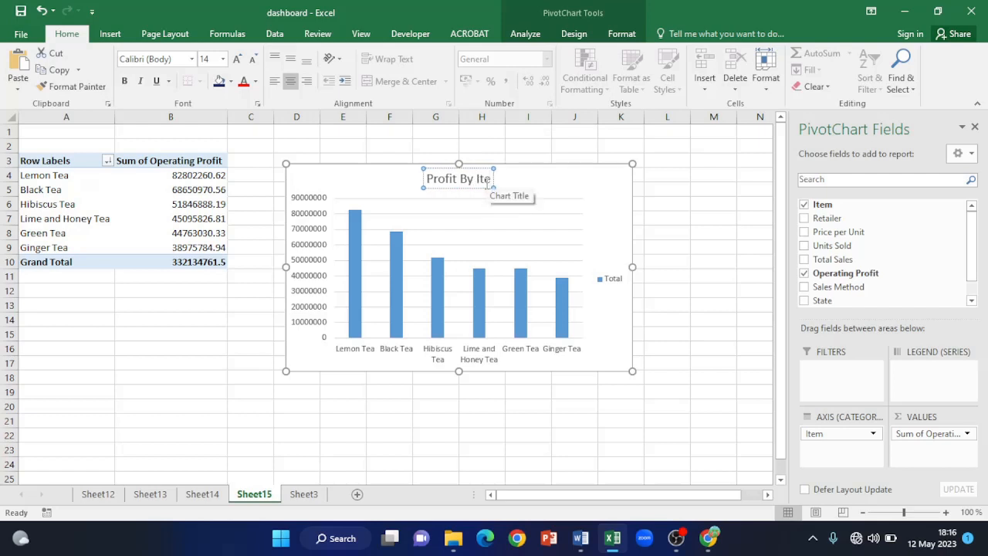
{"action": "left_click", "coordinate": [673, 247]}
- Make the 'Profit By Items' title bold and underlined
{"action": "left_click", "coordinate": [551, 177]}
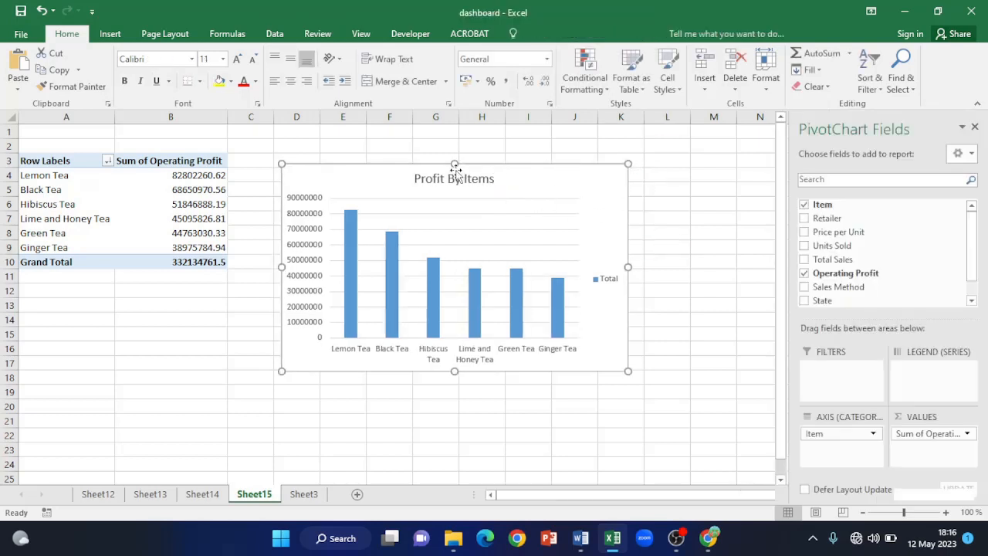
{"action": "left_click", "coordinate": [431, 177]}
{"action": "left_click_drag", "start_coordinate": [416, 178], "coordinate": [506, 186]}
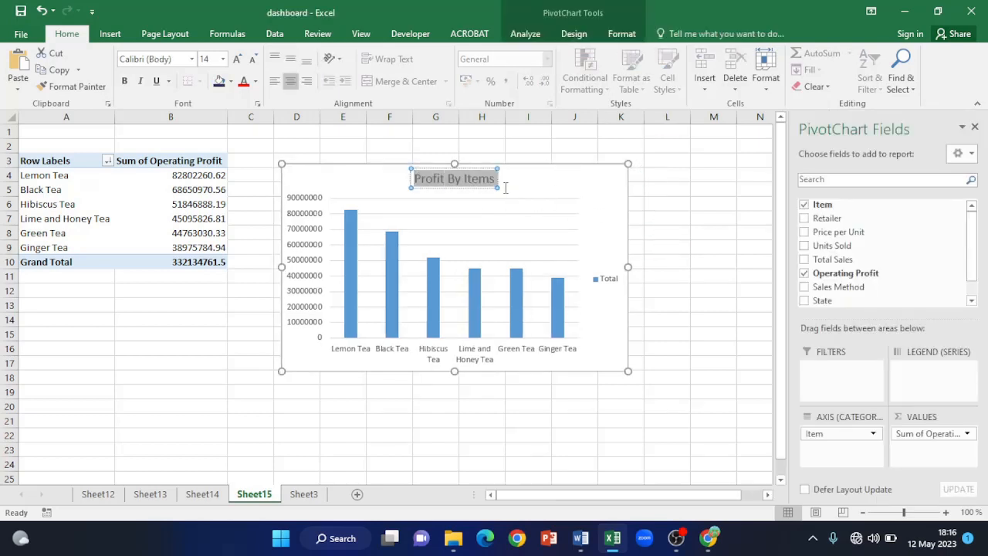
{"action": "left_click", "coordinate": [124, 82]}
{"action": "left_click", "coordinate": [157, 81]}
{"action": "left_click", "coordinate": [716, 256]}
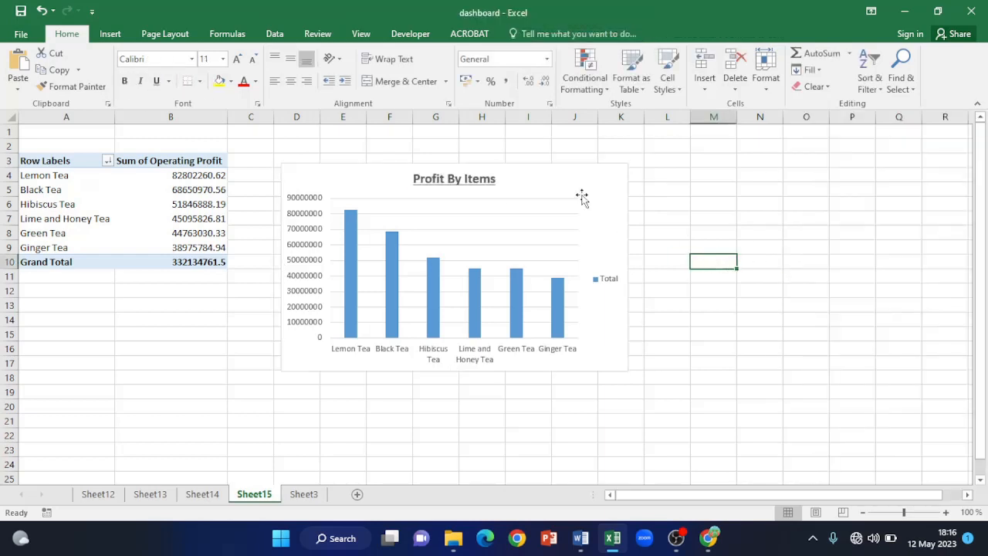
{"action": "left_click", "coordinate": [582, 196]}
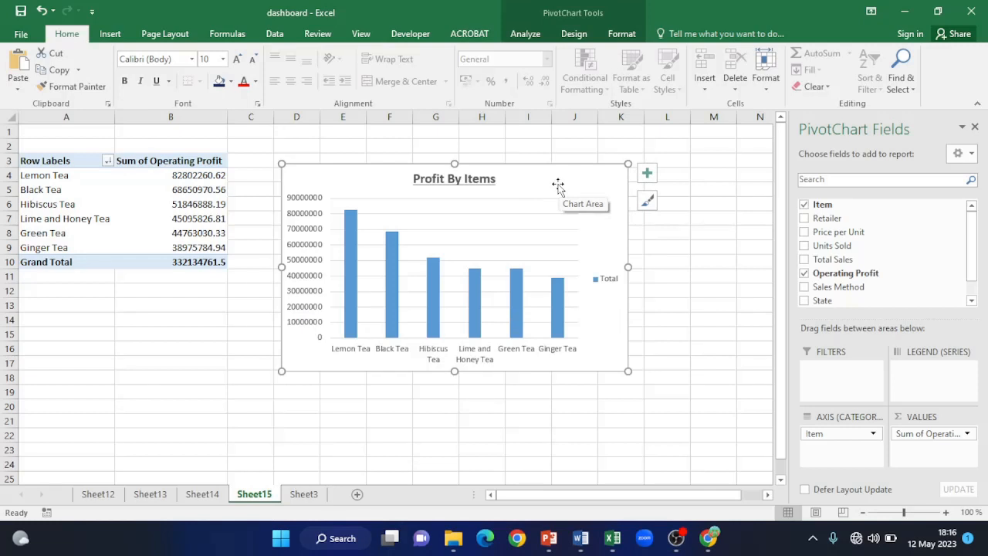
- Change the Sheet15 Profit By Items column chart to a Pie chart type
{"action": "right_click", "coordinate": [558, 186]}
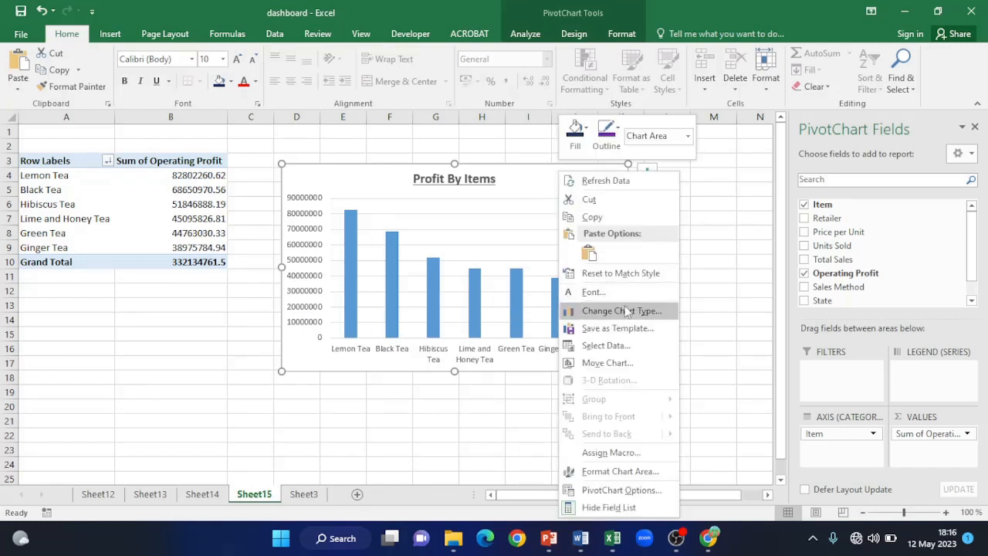
{"action": "left_click", "coordinate": [631, 311]}
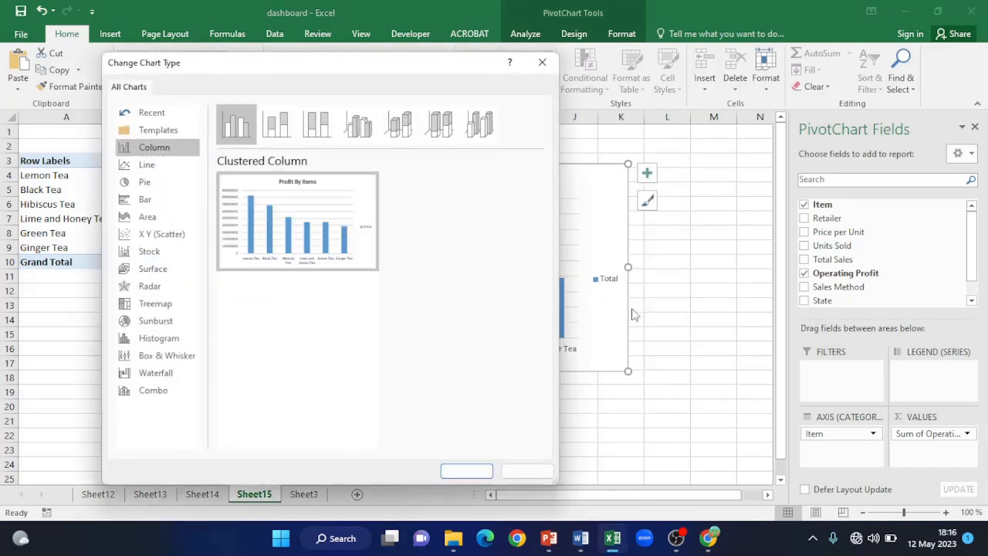
{"action": "left_click", "coordinate": [145, 185]}
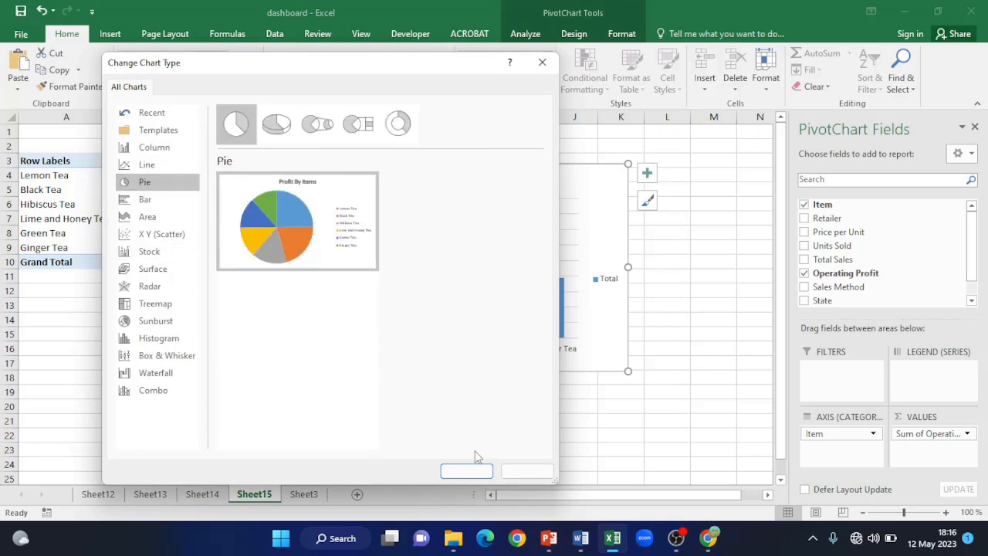
{"action": "left_click", "coordinate": [461, 472]}
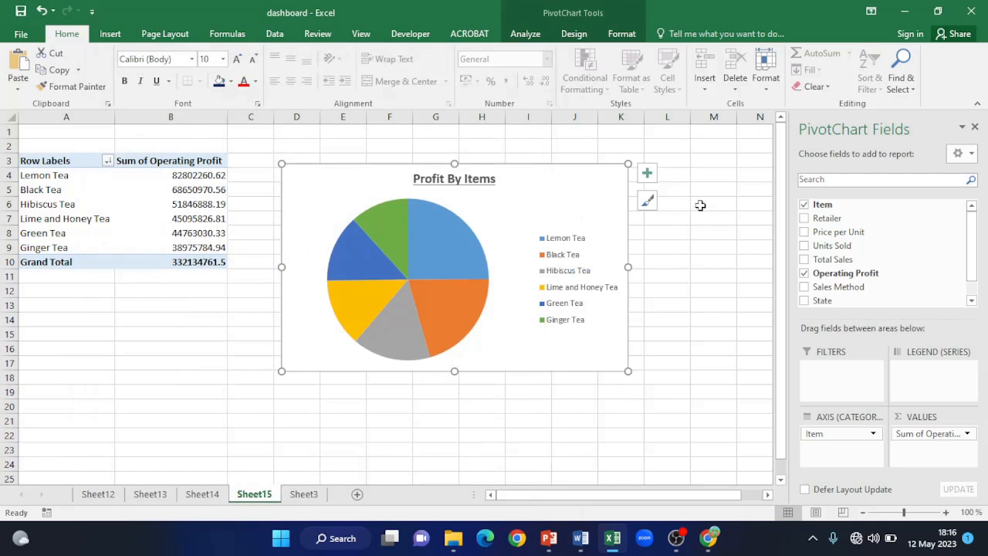
- Apply the grey gradient chart style with percentage data labels to the Profit By Items pie
{"action": "left_click", "coordinate": [649, 203]}
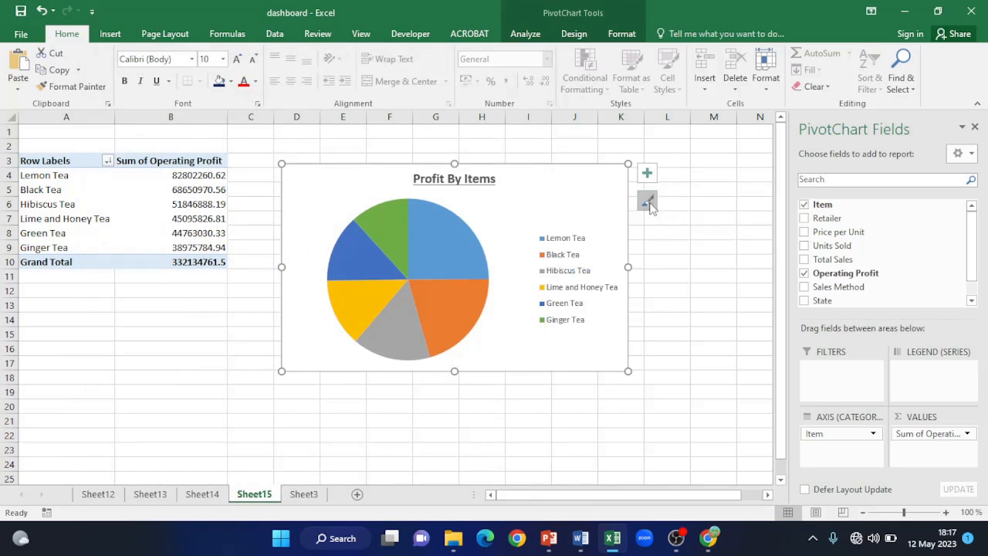
{"action": "mouse_move", "coordinate": [830, 252]}
{"action": "left_mouse_down"}
{"action": "mouse_move", "coordinate": [822, 400]}
{"action": "mouse_move", "coordinate": [816, 247]}
{"action": "mouse_move", "coordinate": [821, 278]}
{"action": "mouse_move", "coordinate": [808, 293]}
{"action": "left_mouse_up"}
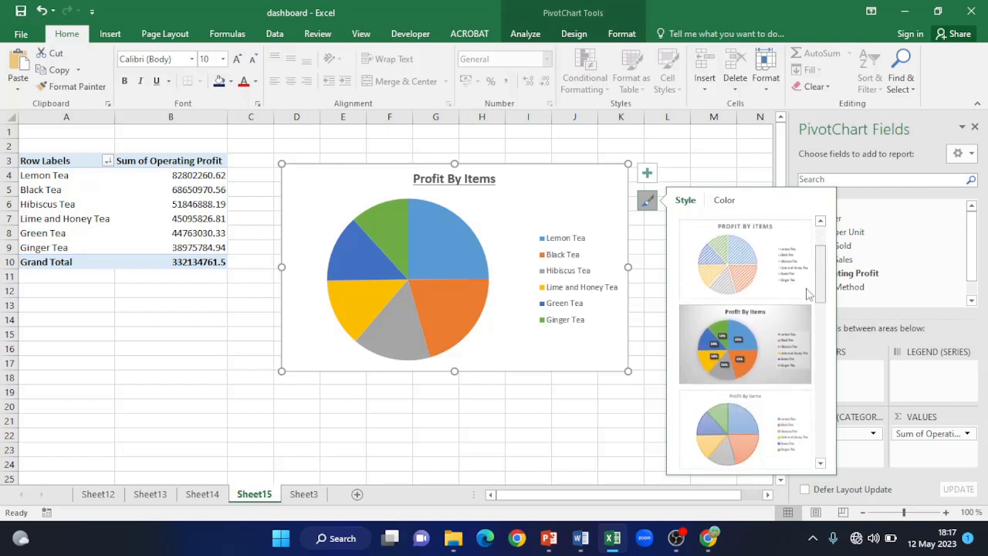
{"action": "left_click", "coordinate": [743, 352]}
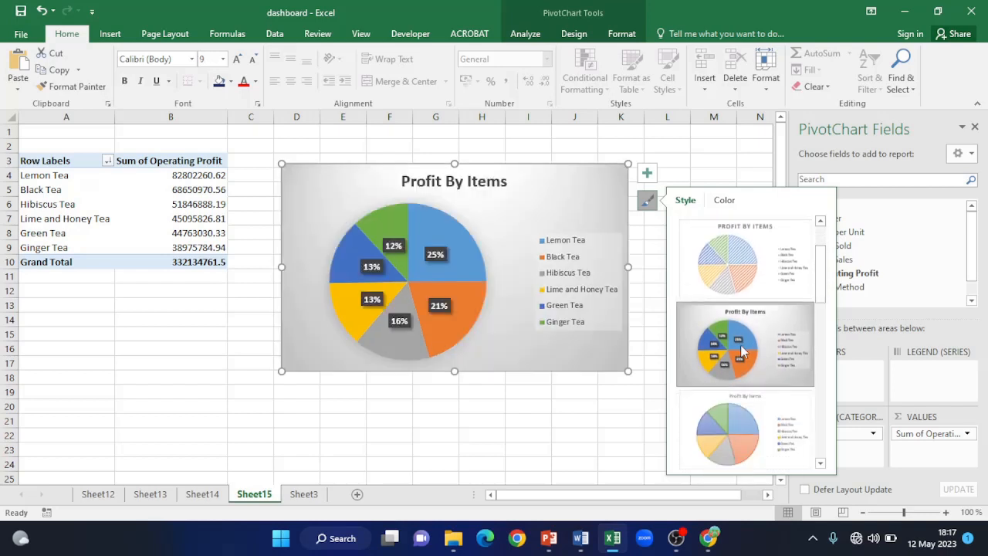
{"action": "left_click", "coordinate": [687, 149]}
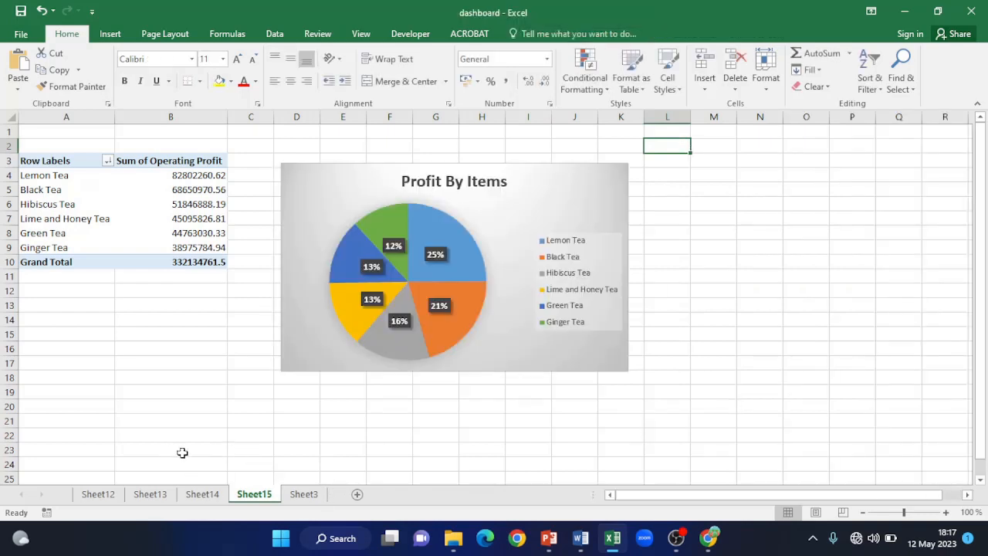
- Save the workbook and look through the Sales By Retailer, Sales By States, Sales Method and Profit chart sheets
{"action": "left_click", "coordinate": [21, 10]}
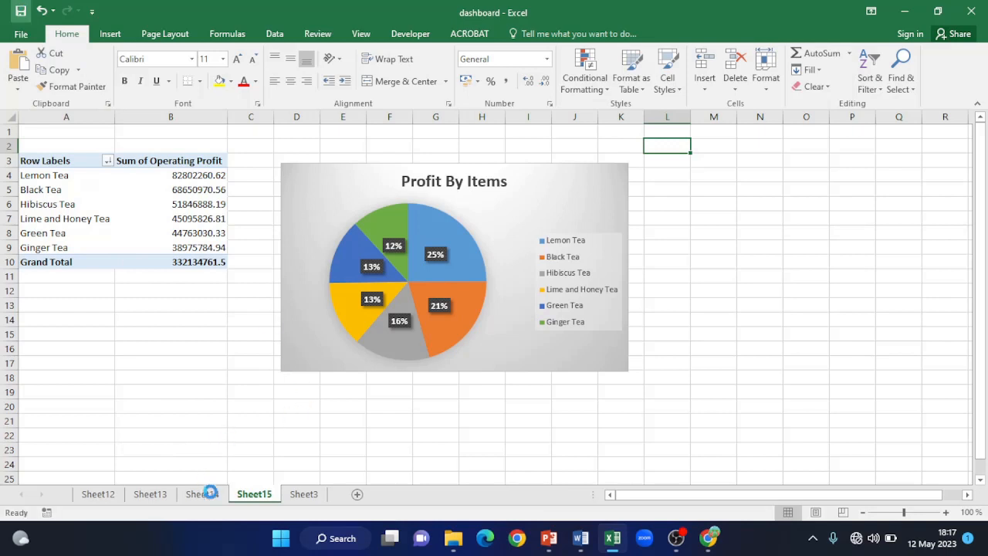
{"action": "left_click", "coordinate": [213, 498]}
{"action": "left_click", "coordinate": [152, 498]}
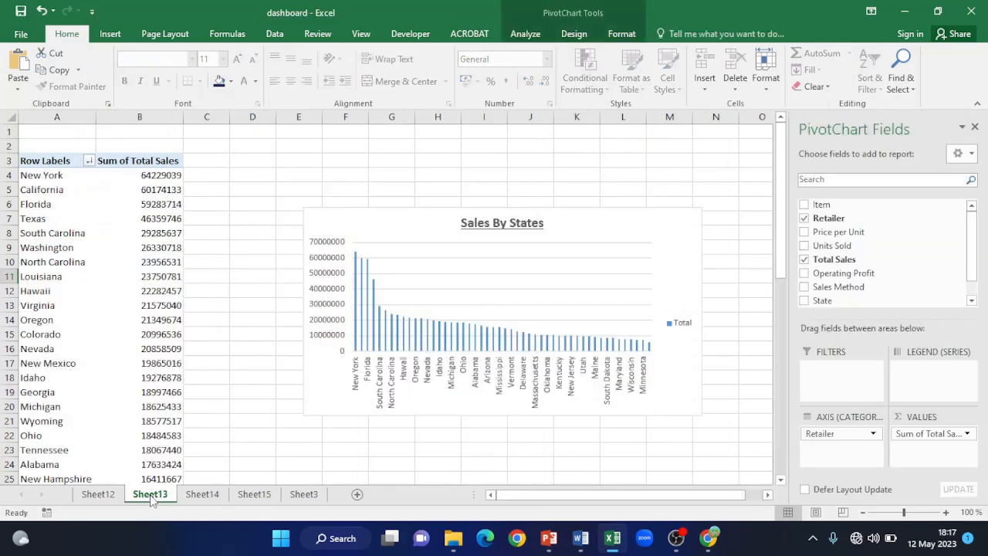
{"action": "left_click", "coordinate": [107, 498]}
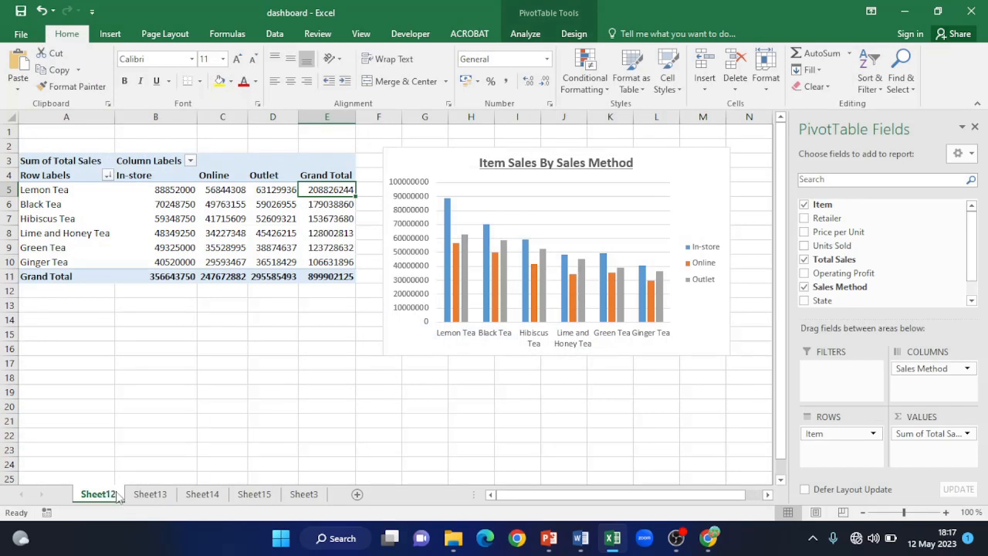
{"action": "left_click", "coordinate": [150, 498]}
{"action": "left_click", "coordinate": [206, 498]}
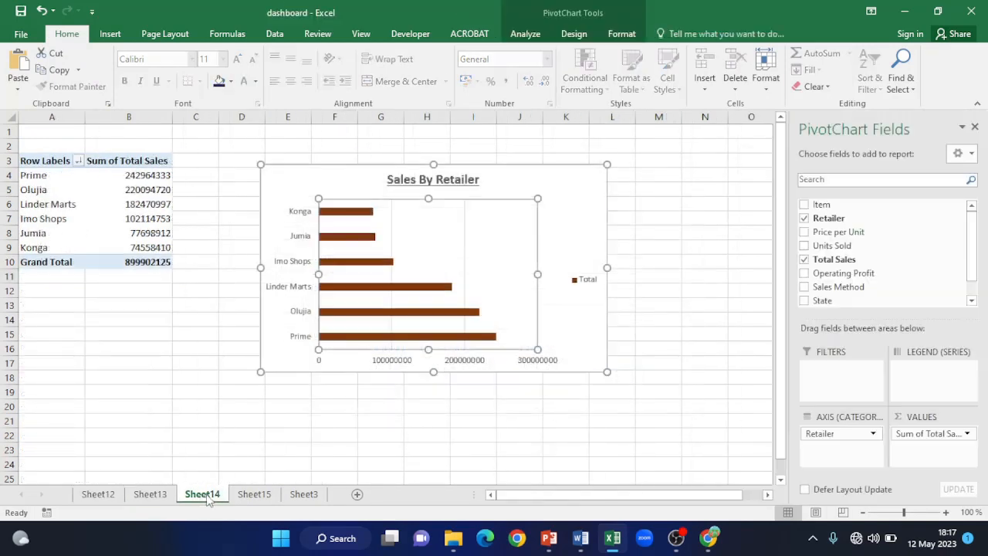
{"action": "left_click", "coordinate": [261, 496]}
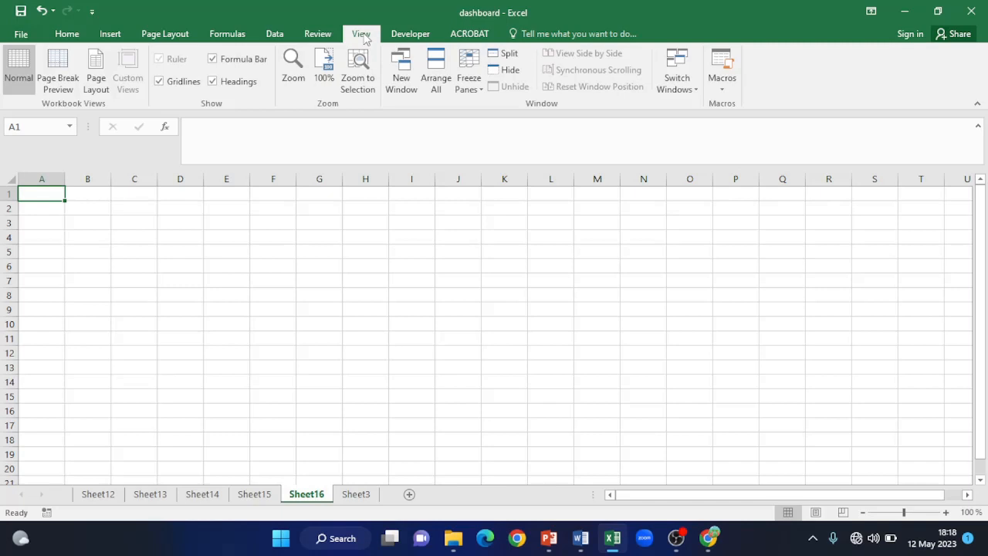
- Turn off the formula bar, row and column headings, and gridlines on Sheet16
{"action": "left_click", "coordinate": [214, 60]}
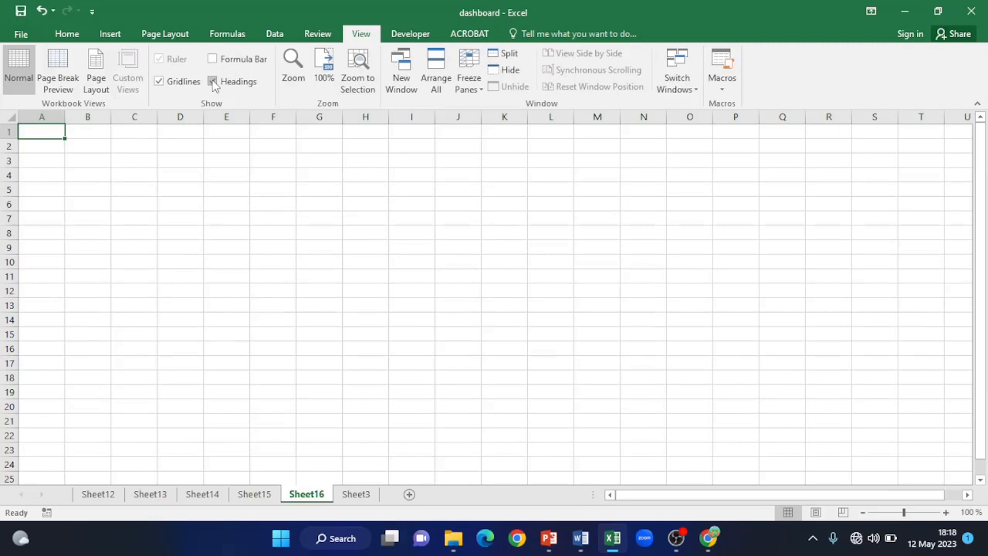
{"action": "left_click", "coordinate": [213, 82]}
{"action": "left_click", "coordinate": [159, 81]}
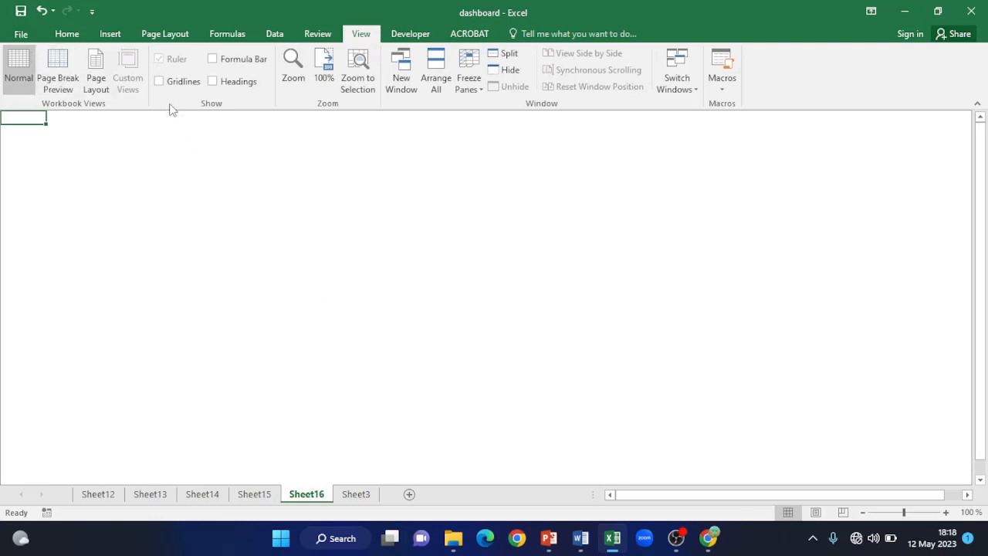
{"action": "left_click", "coordinate": [110, 35]}
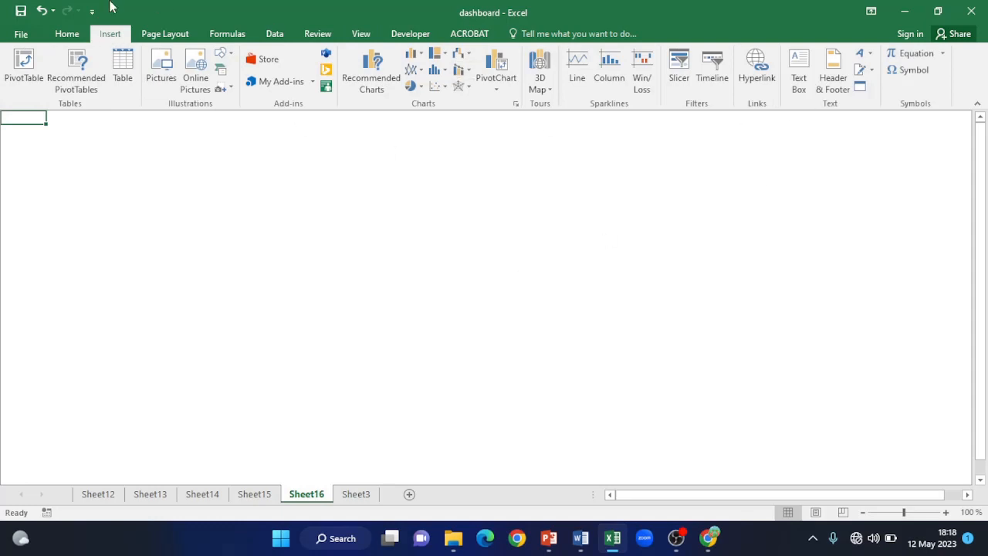
- Draw a wide text box across Sheet16's top containing 'DASHBOARD FOR XYZ COMPANY ON SALES REPORT FOR 1ST QUARTER 2023'
{"action": "left_click", "coordinate": [800, 83]}
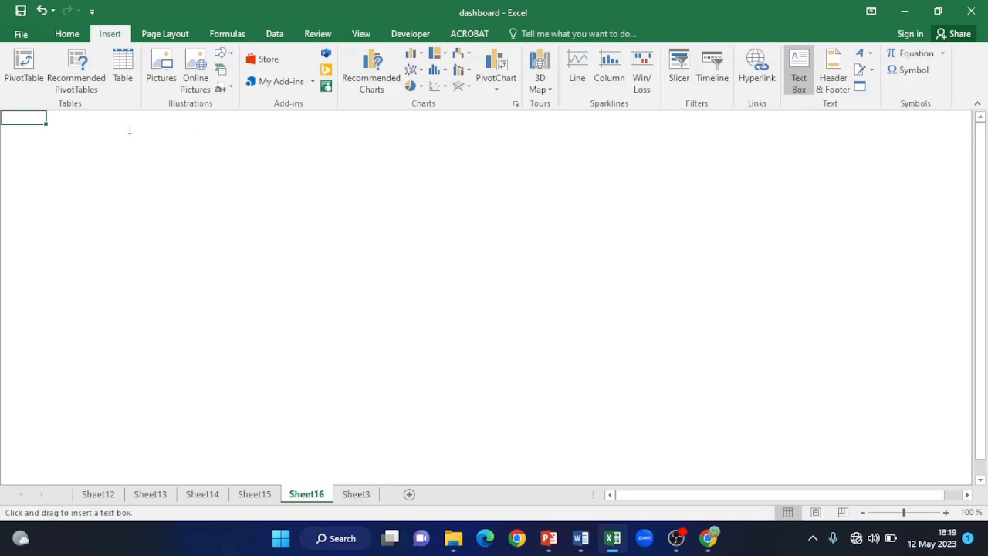
{"action": "left_click_drag", "start_coordinate": [124, 132], "coordinate": [894, 186]}
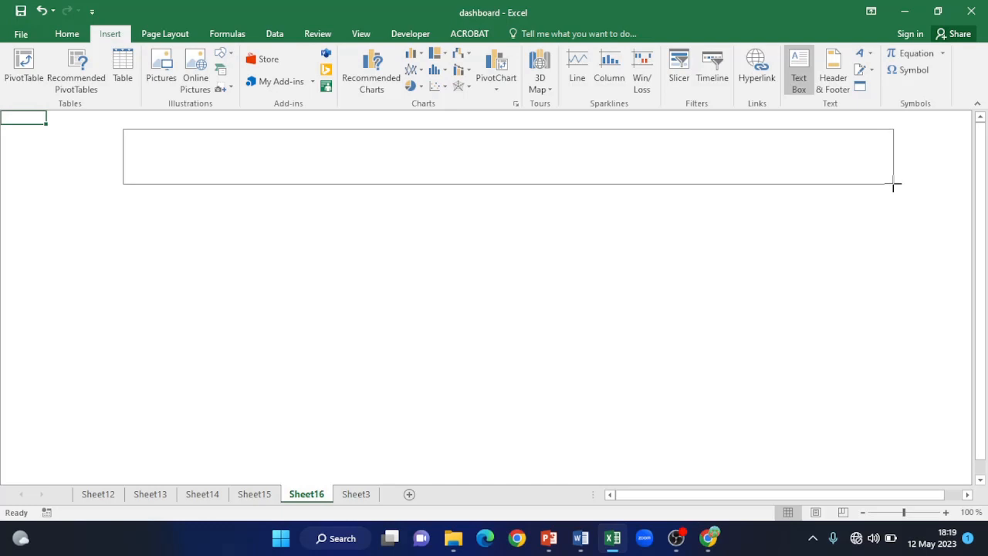
{"action": "mouse_move", "coordinate": [894, 186]}
{"action": "left_mouse_down"}
{"action": "mouse_move", "coordinate": [895, 168]}
{"action": "mouse_move", "coordinate": [911, 176]}
{"action": "left_mouse_up"}
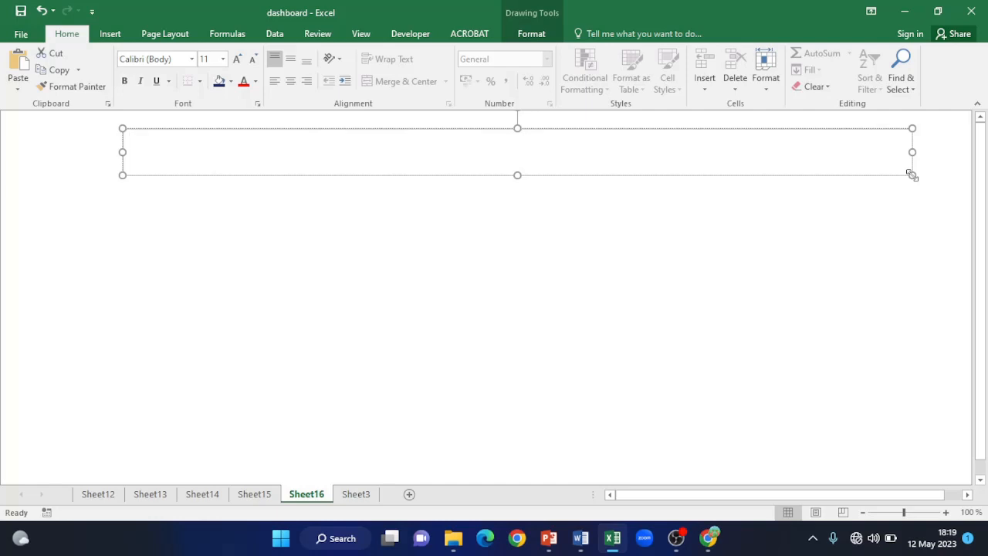
{"action": "type", "text": "DASHBOARD FOR X"}
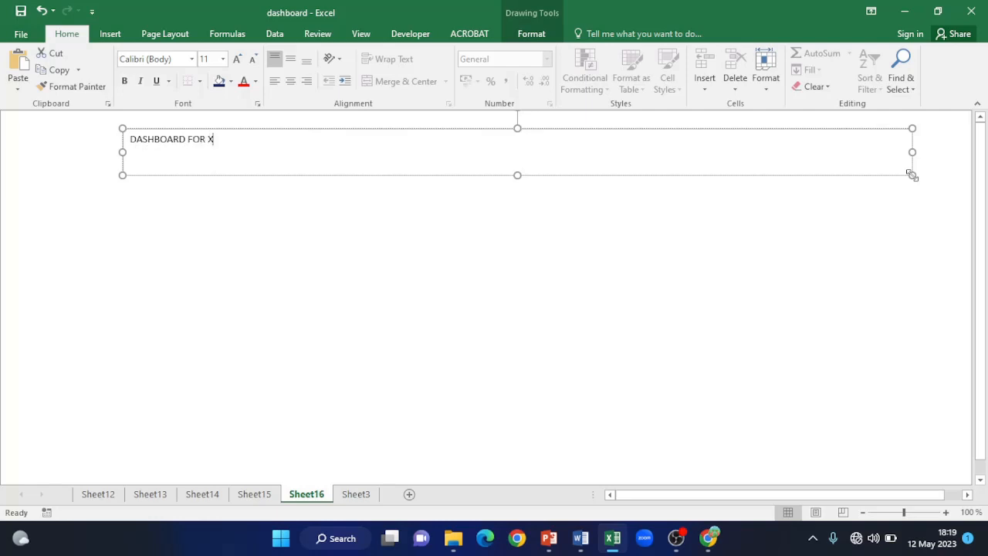
{"action": "type", "text": "YZ COMPANY ON SAL"}
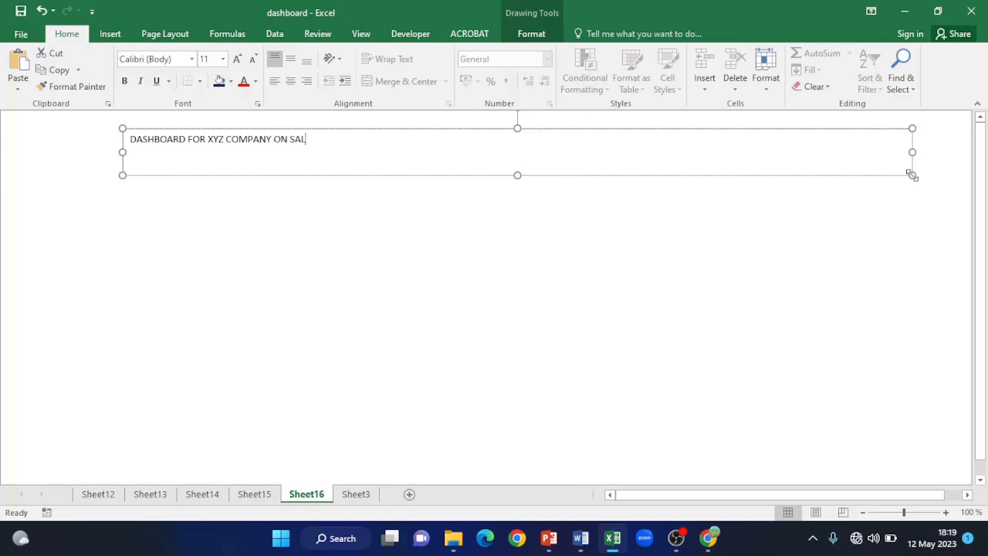
{"action": "type", "text": "ES REPORT FOR 1ST QU"}
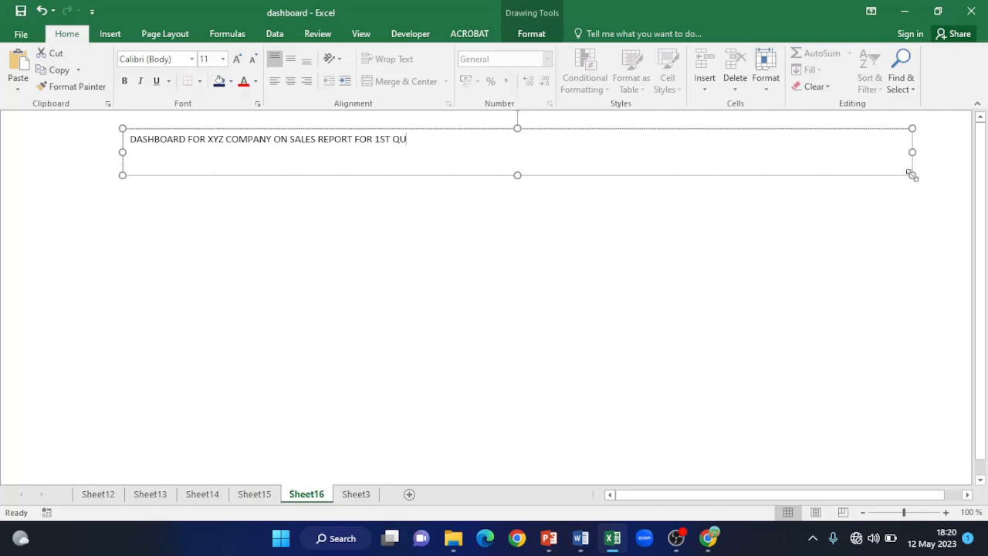
{"action": "type", "text": "ARTER 2023"}
- Format the dashboard title as 20 pt bold text, centred in its box
{"action": "left_click_drag", "start_coordinate": [473, 139], "coordinate": [142, 141]}
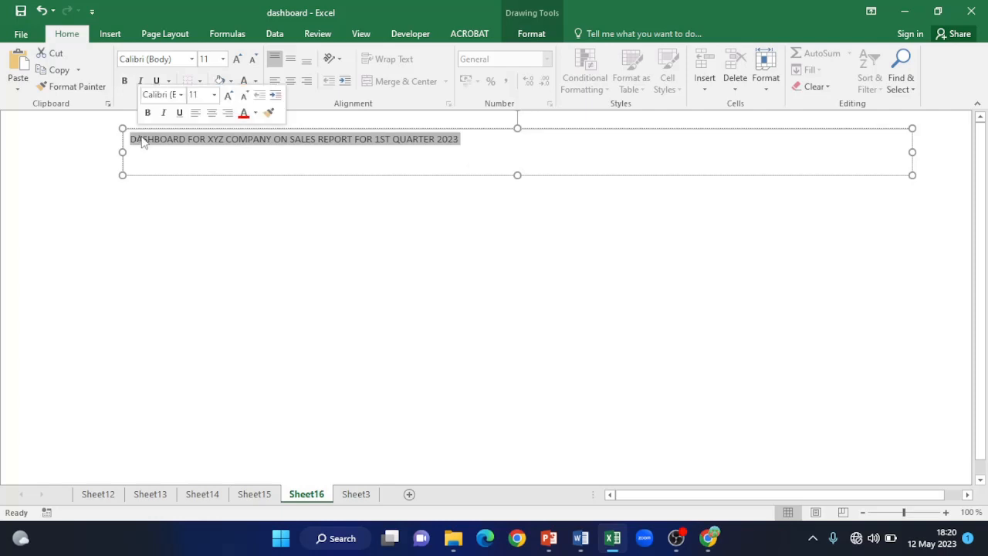
{"action": "left_click", "coordinate": [223, 58]}
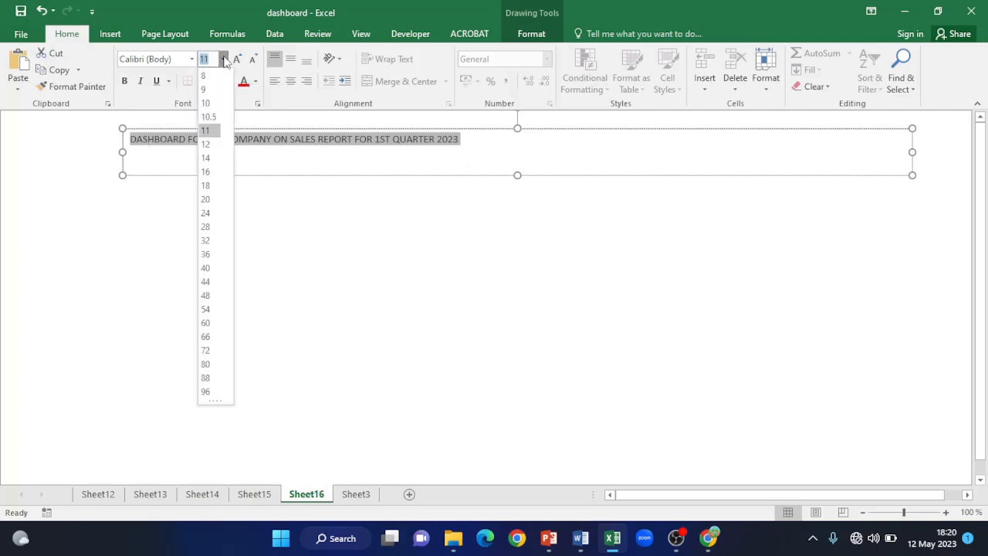
{"action": "left_click", "coordinate": [210, 199]}
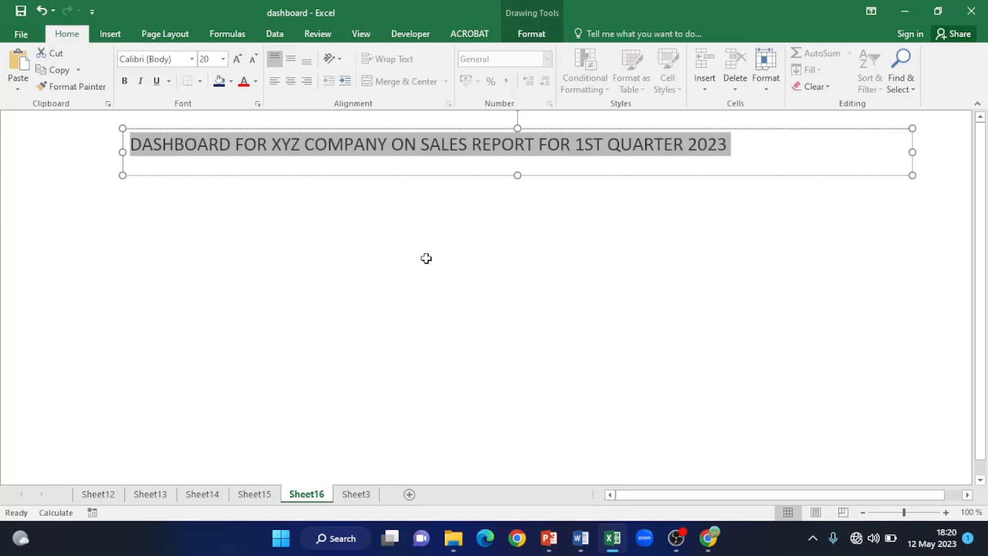
{"action": "left_click", "coordinate": [293, 89]}
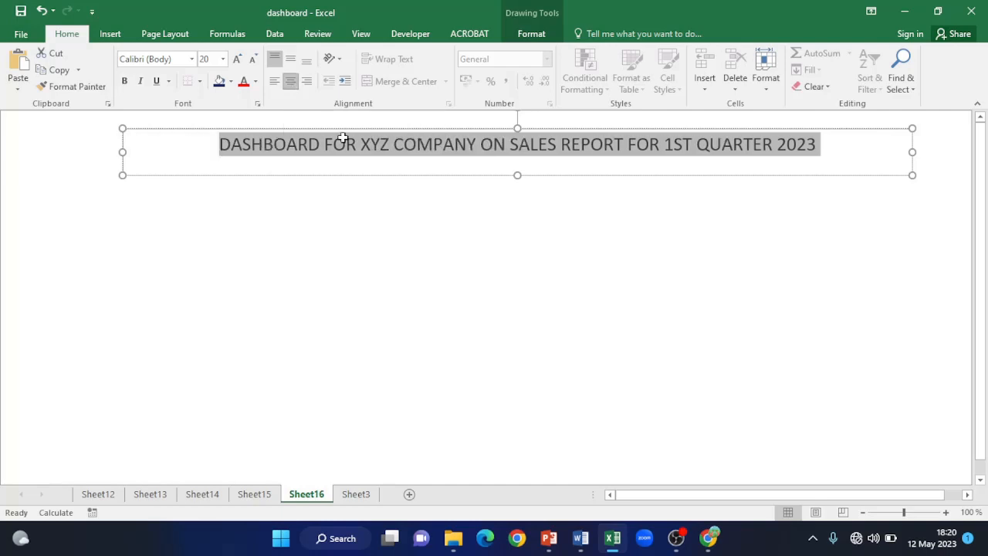
{"action": "left_click", "coordinate": [447, 264]}
{"action": "left_click", "coordinate": [318, 152]}
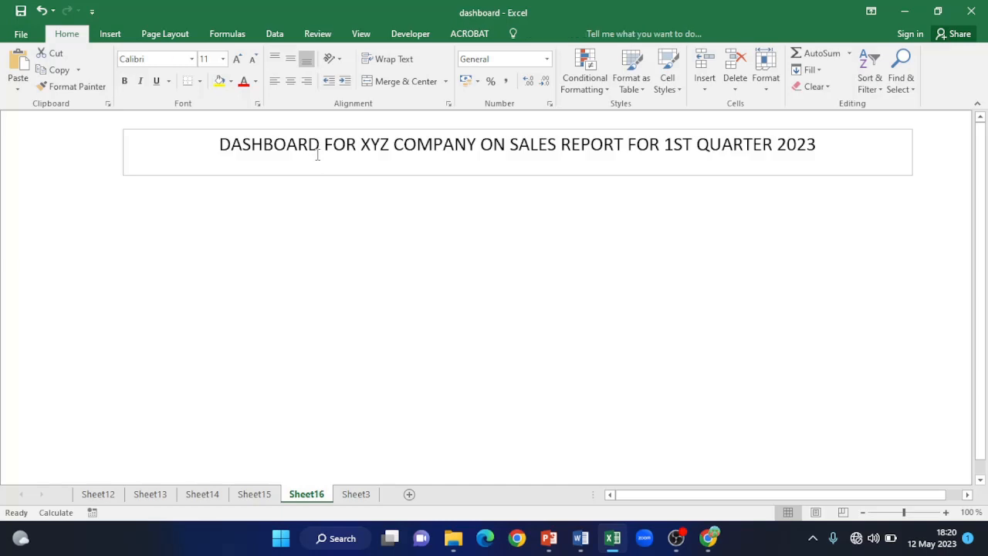
{"action": "left_click_drag", "start_coordinate": [221, 144], "coordinate": [844, 142]}
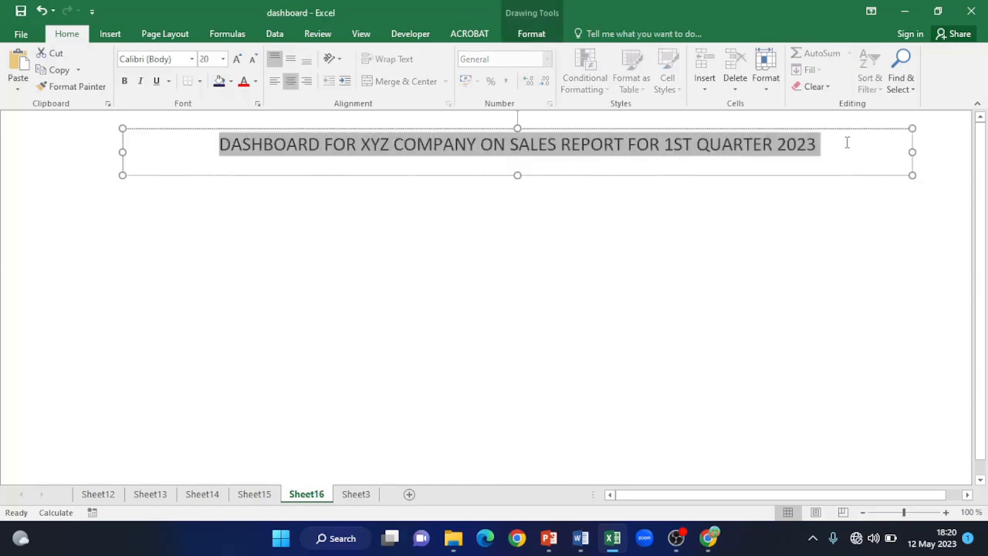
{"action": "left_click", "coordinate": [124, 80]}
{"action": "left_click", "coordinate": [262, 234]}
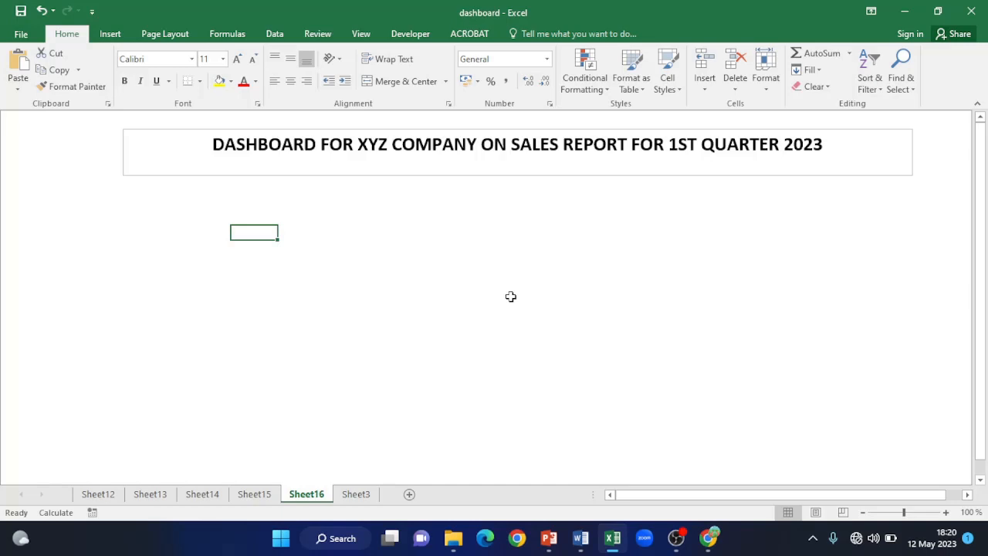
- Insert the XYZ logo picture and place it at the sheet's top-left corner
{"action": "left_click", "coordinate": [108, 35]}
{"action": "left_click", "coordinate": [161, 71]}
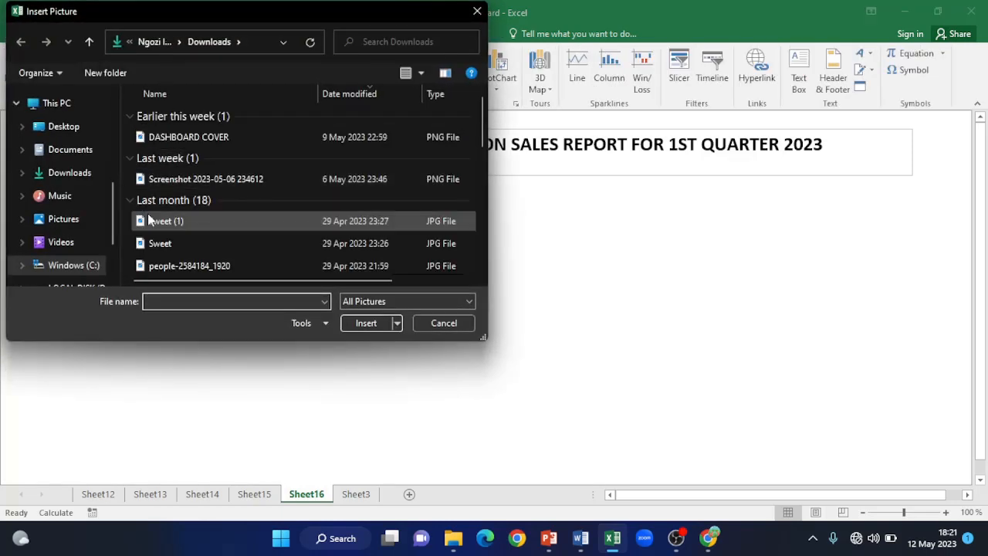
{"action": "left_click", "coordinate": [231, 179]}
{"action": "left_click", "coordinate": [370, 322]}
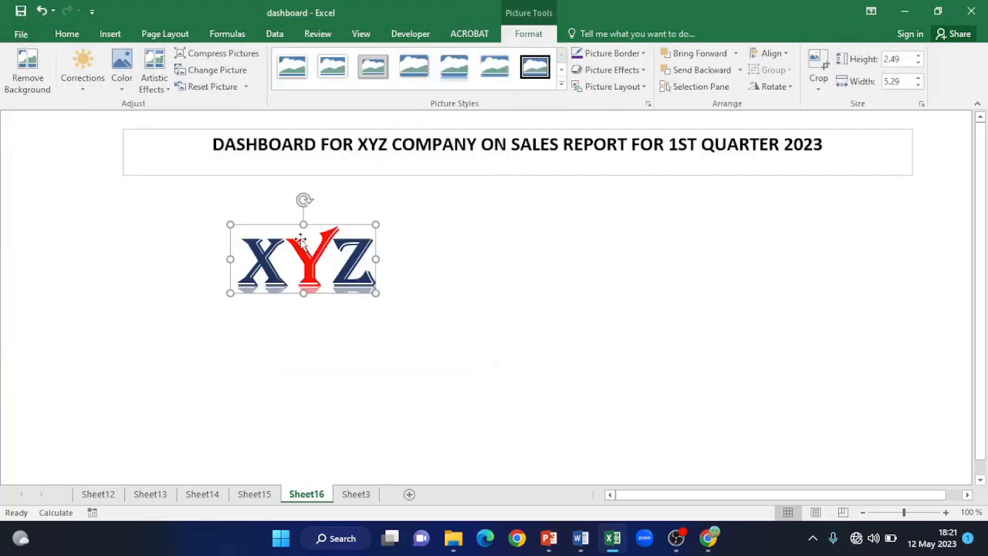
{"action": "left_click_drag", "start_coordinate": [298, 238], "coordinate": [91, 153]}
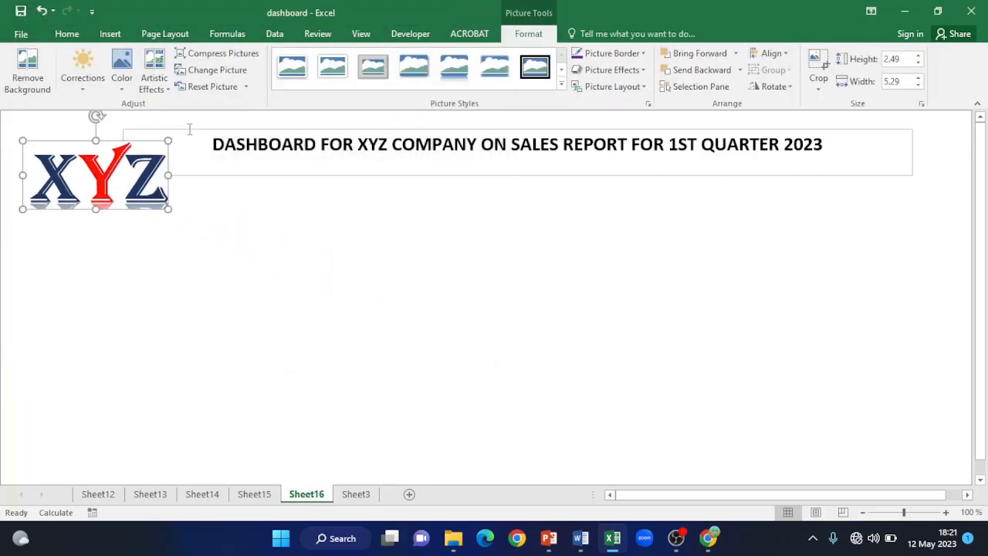
- Position the title box beside the logo and make it slightly taller
{"action": "left_click", "coordinate": [200, 171]}
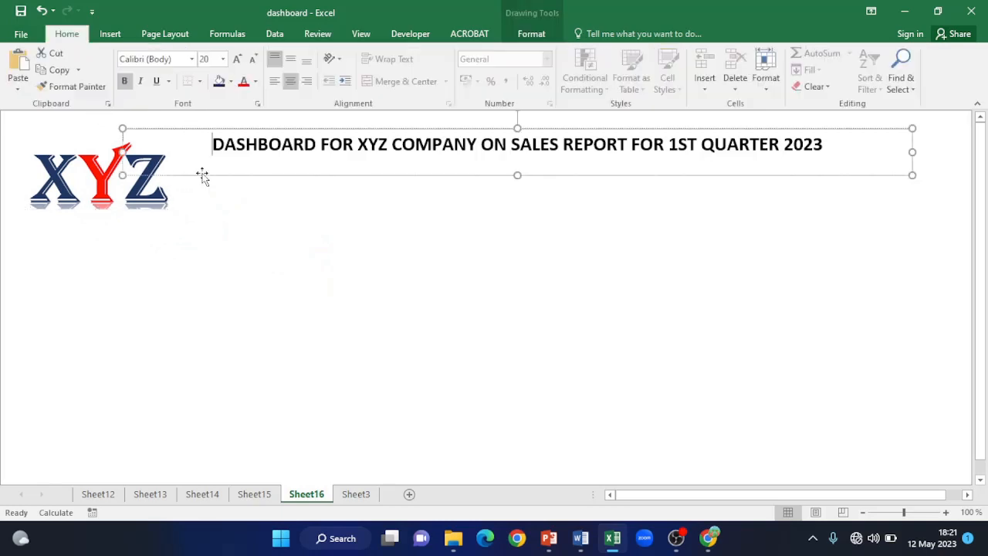
{"action": "left_click_drag", "start_coordinate": [206, 130], "coordinate": [273, 143]}
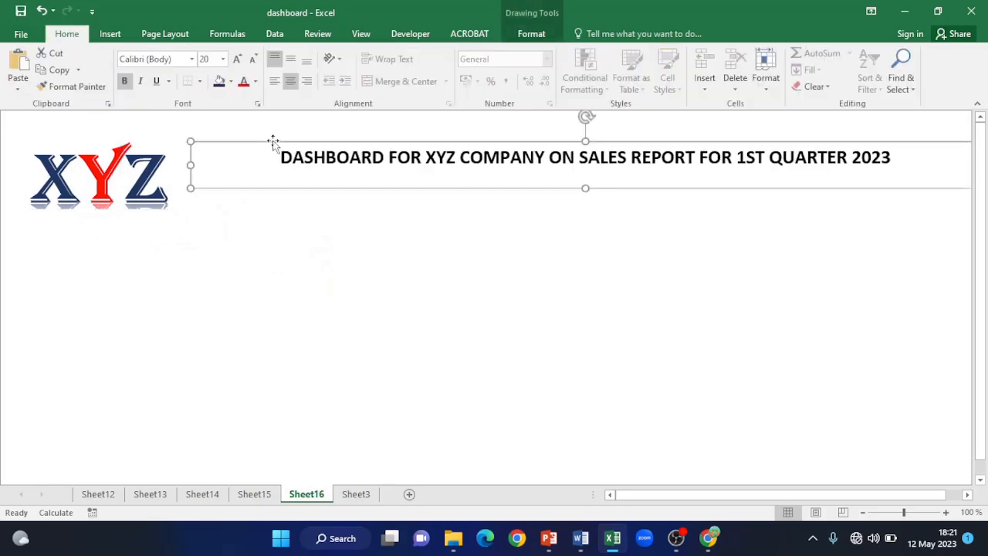
{"action": "left_click_drag", "start_coordinate": [121, 152], "coordinate": [101, 133]}
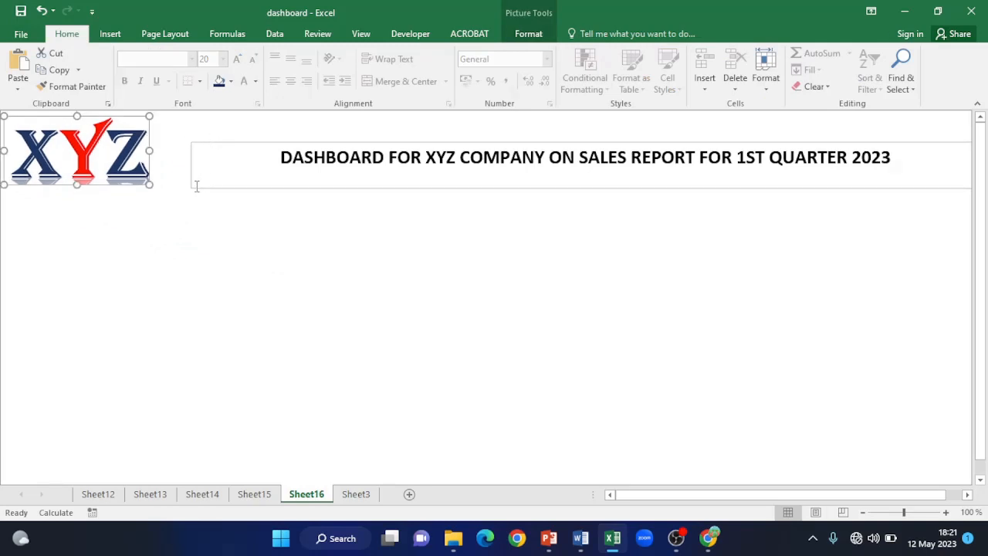
{"action": "left_click", "coordinate": [201, 159]}
{"action": "left_click_drag", "start_coordinate": [214, 143], "coordinate": [183, 127]}
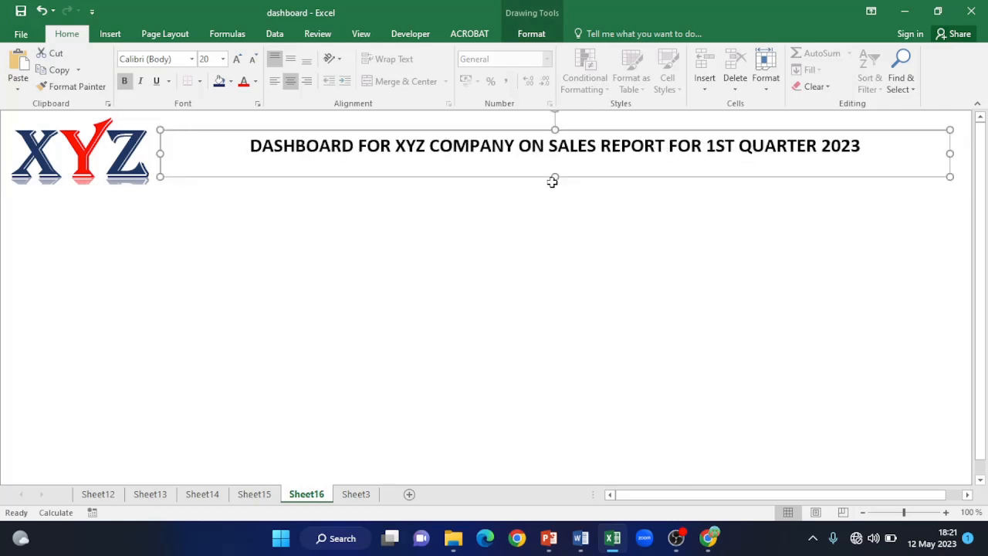
{"action": "left_click_drag", "start_coordinate": [553, 182], "coordinate": [552, 187]}
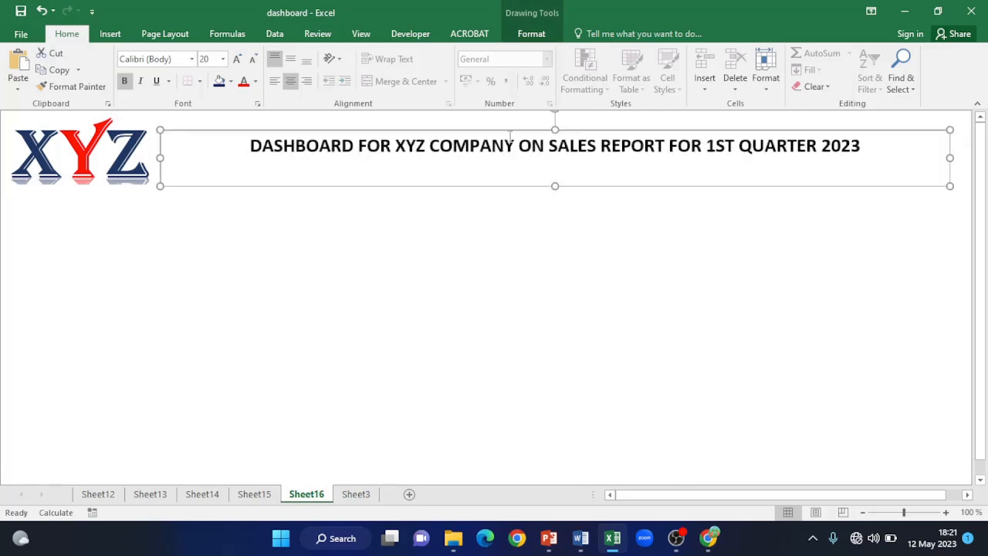
{"action": "left_click_drag", "start_coordinate": [554, 128], "coordinate": [554, 126]}
{"action": "left_click", "coordinate": [480, 261]}
{"action": "left_click", "coordinate": [336, 177]}
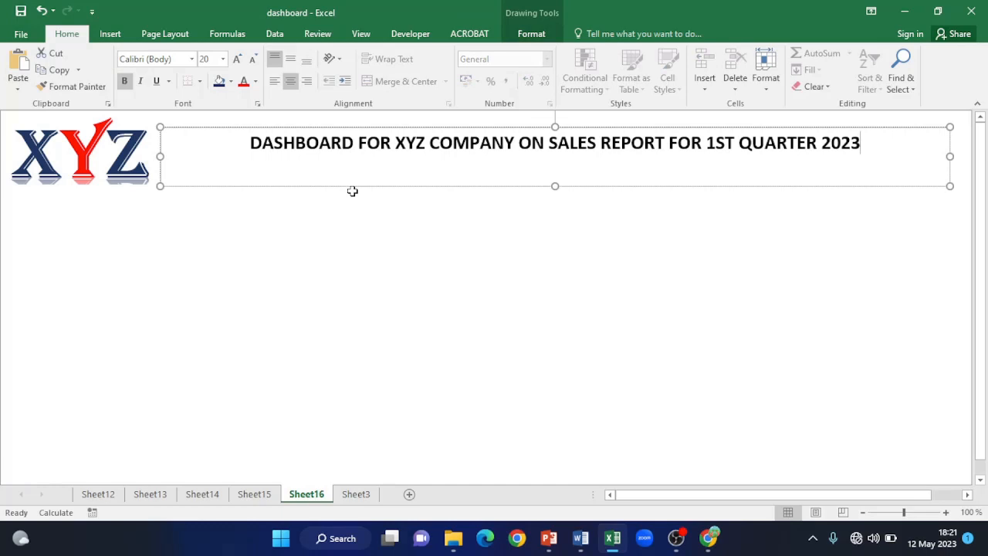
- Fill the title box with navy blue and colour the title text red
{"action": "left_click", "coordinate": [220, 83]}
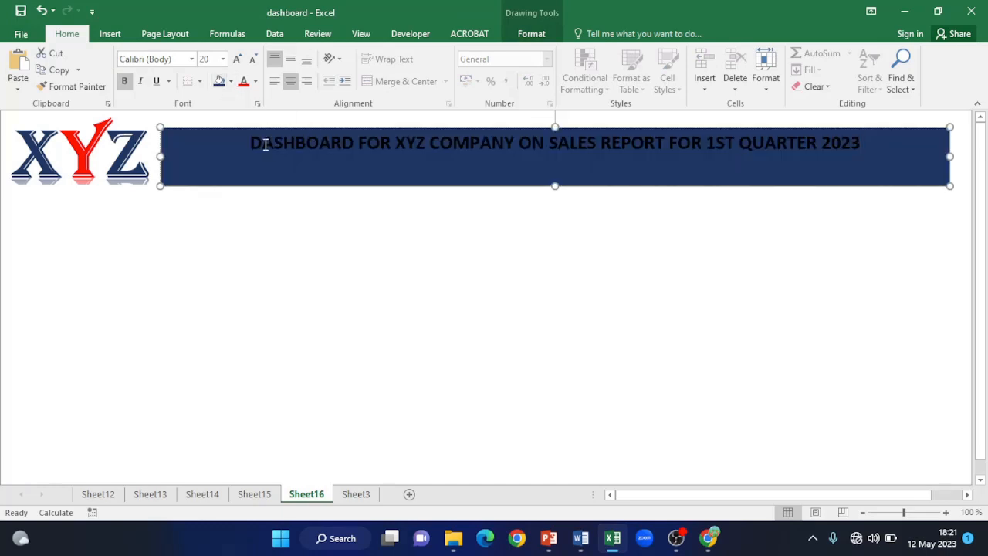
{"action": "left_click_drag", "start_coordinate": [252, 142], "coordinate": [396, 144]}
{"action": "left_click_drag", "start_coordinate": [453, 134], "coordinate": [866, 150]}
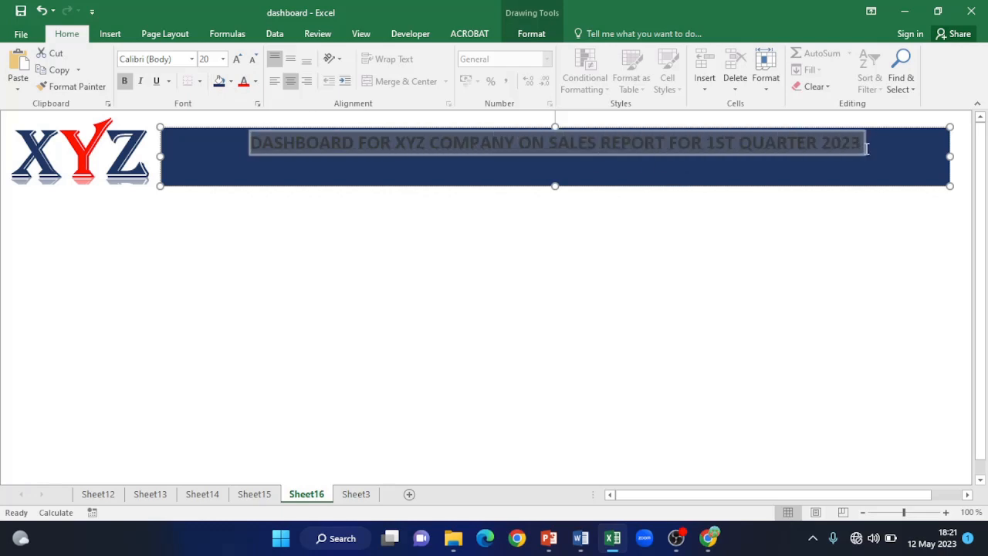
{"action": "left_click", "coordinate": [245, 82]}
{"action": "left_click", "coordinate": [454, 185]}
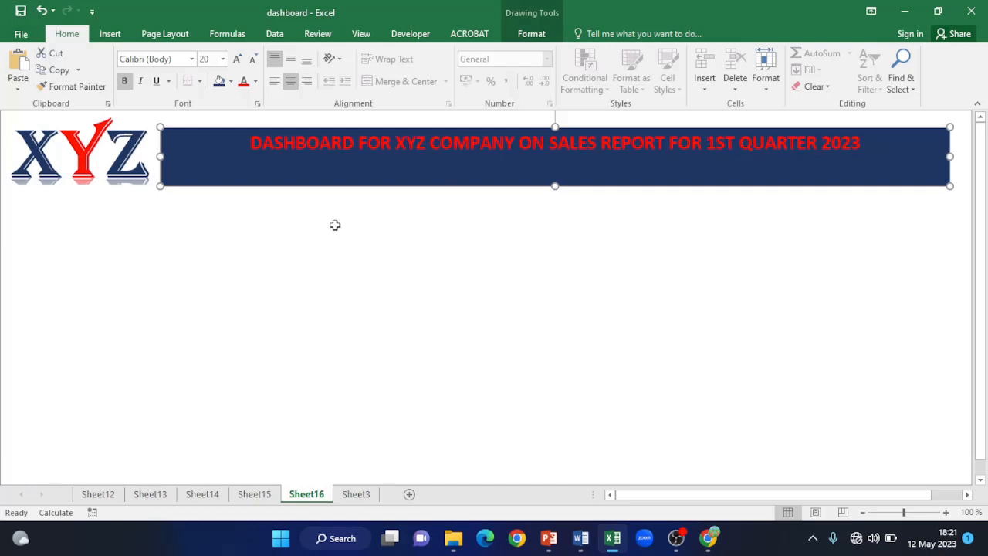
{"action": "left_click", "coordinate": [491, 234]}
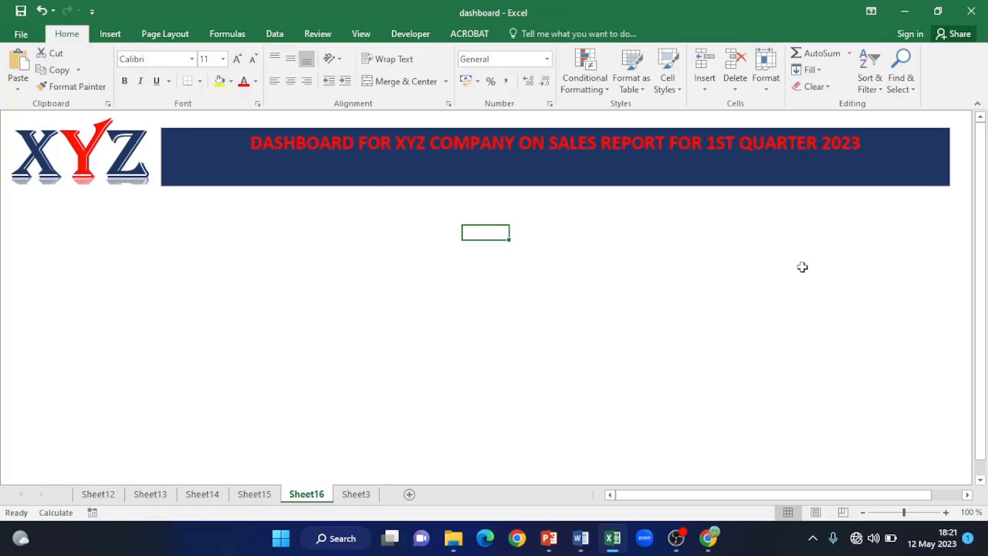
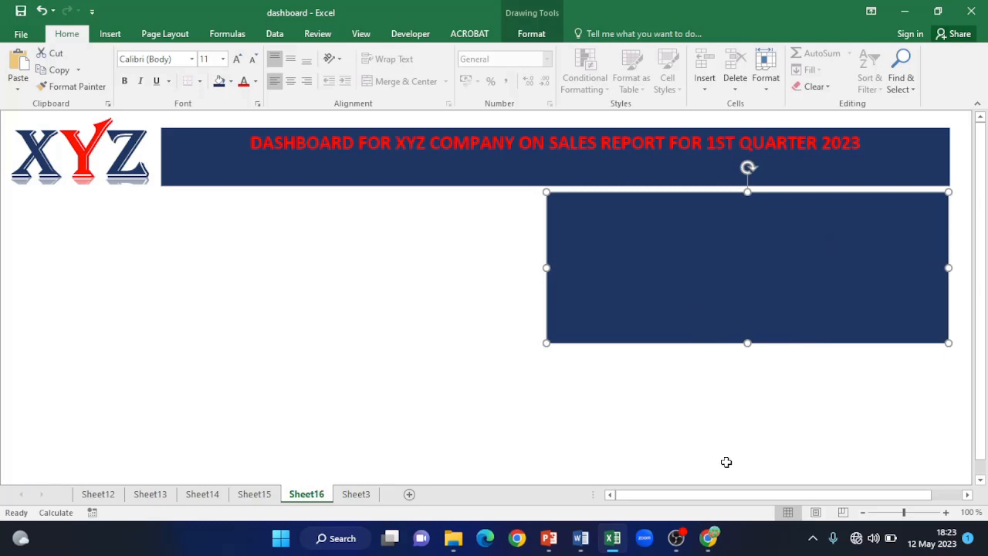
- Duplicate the navy panel with Ctrl+D
{"action": "key", "text": "ctrl+d"}
- Drag the duplicated navy panels into a two-by-two grid and trim the left panels' left edges
{"action": "left_click_drag", "start_coordinate": [703, 351], "coordinate": [695, 413]}
{"action": "left_click_drag", "start_coordinate": [984, 309], "coordinate": [982, 186]}
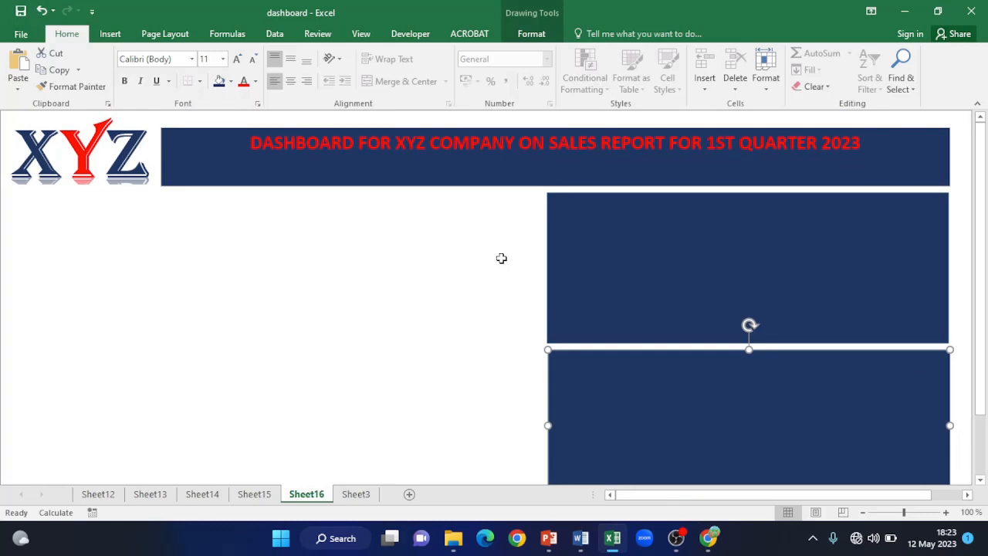
{"action": "key", "text": "ctrl+d"}
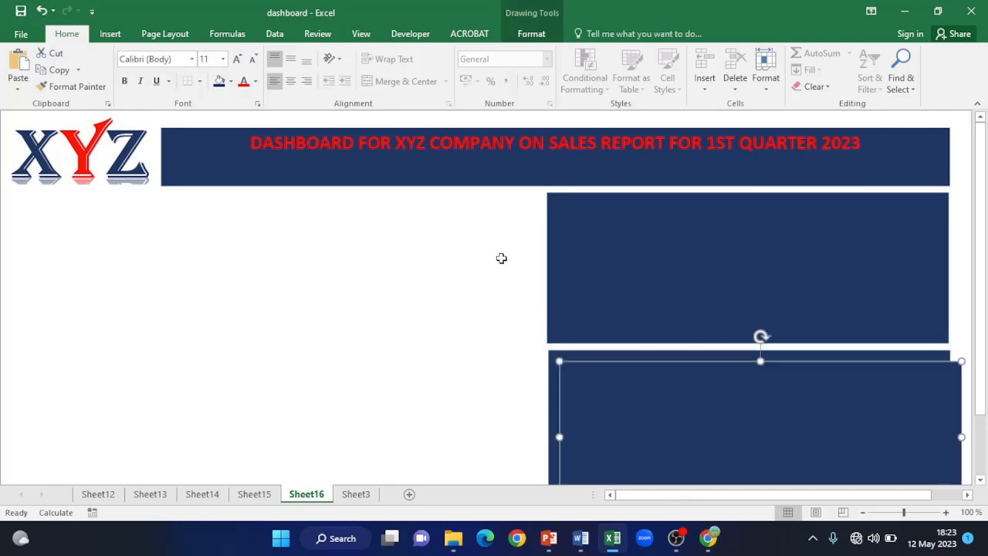
{"action": "left_click_drag", "start_coordinate": [682, 373], "coordinate": [258, 208]}
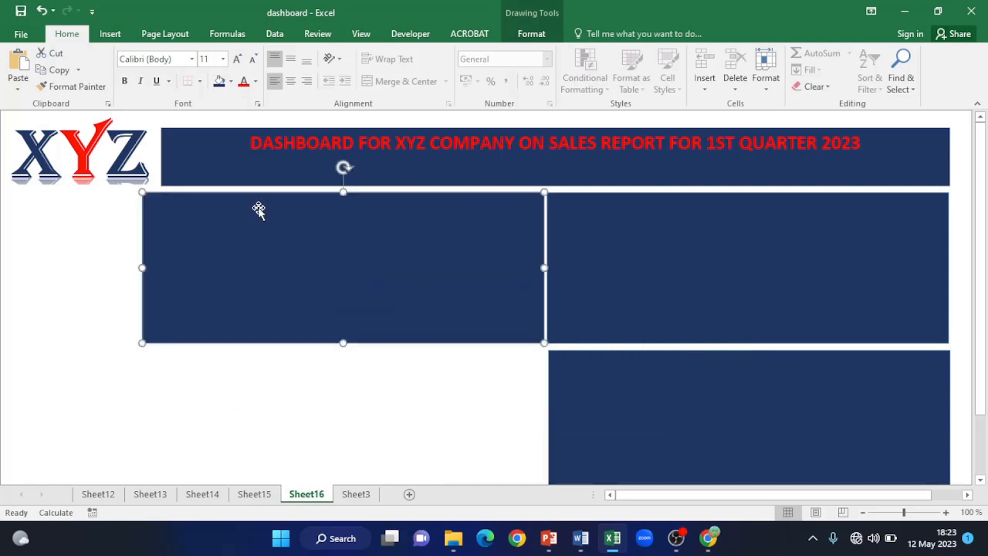
{"action": "left_click_drag", "start_coordinate": [144, 267], "coordinate": [160, 266]}
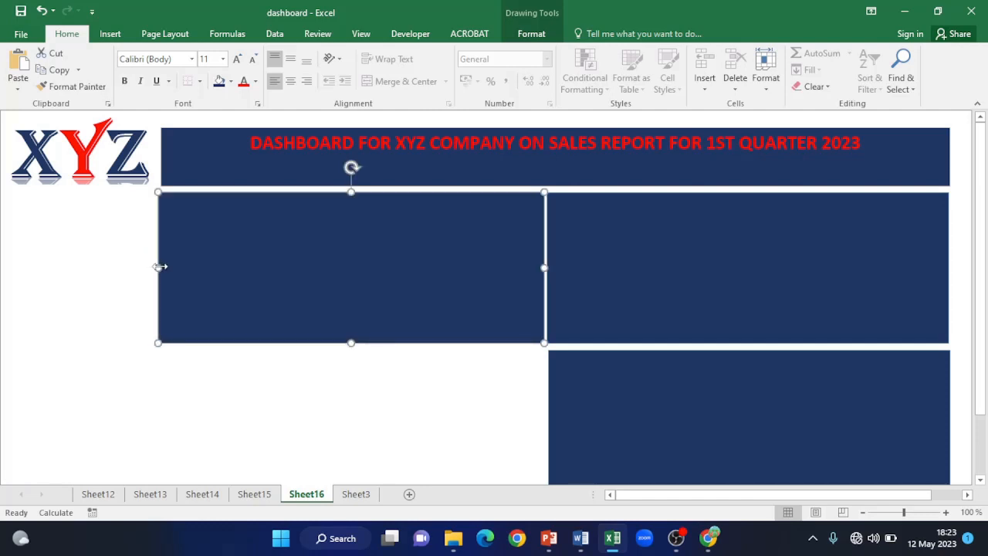
{"action": "left_click_drag", "start_coordinate": [236, 278], "coordinate": [241, 429]}
{"action": "left_click_drag", "start_coordinate": [144, 426], "coordinate": [156, 426]}
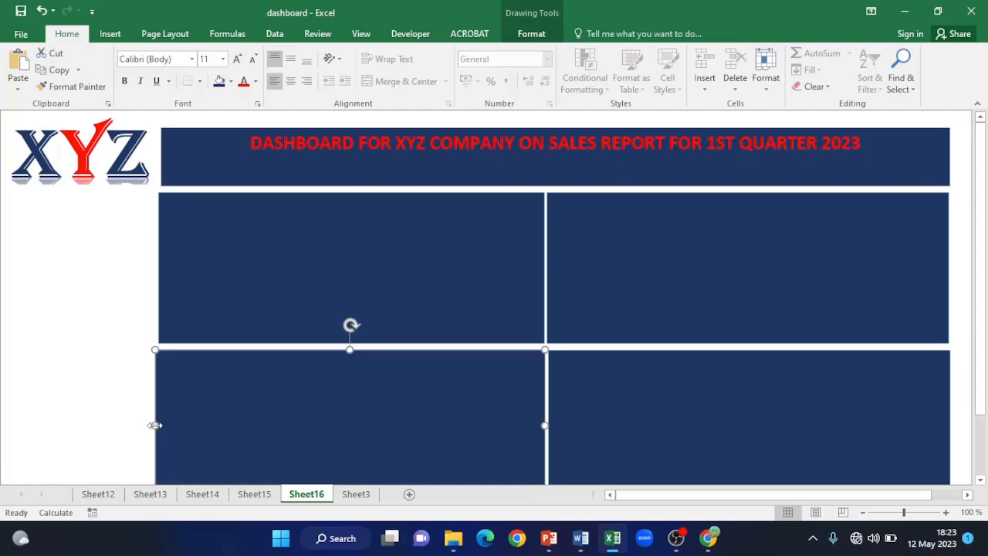
{"action": "left_click_drag", "start_coordinate": [982, 381], "coordinate": [983, 398]}
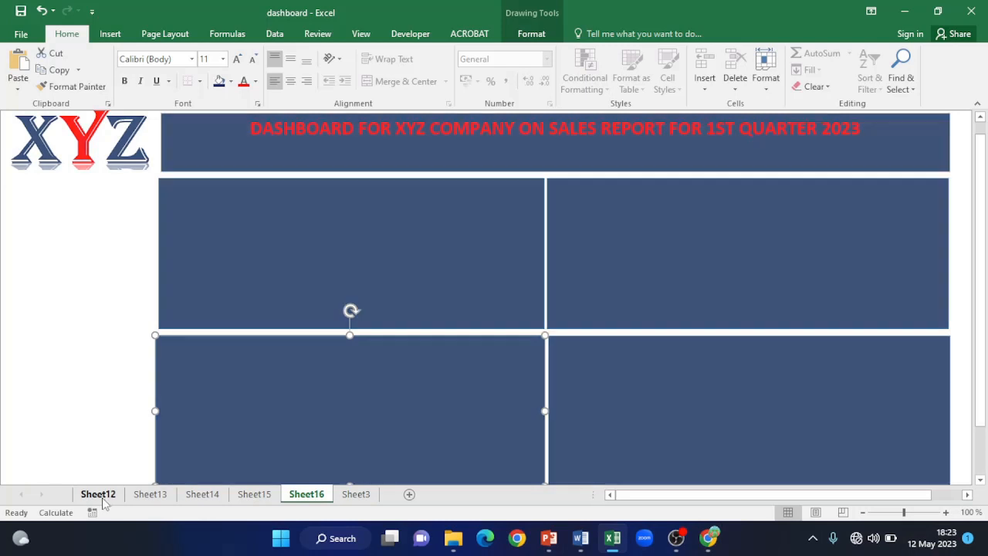
- Copy the Item Sales By Sales Method chart from Sheet12 onto the dashboard's upper-right panel
{"action": "left_click", "coordinate": [97, 495]}
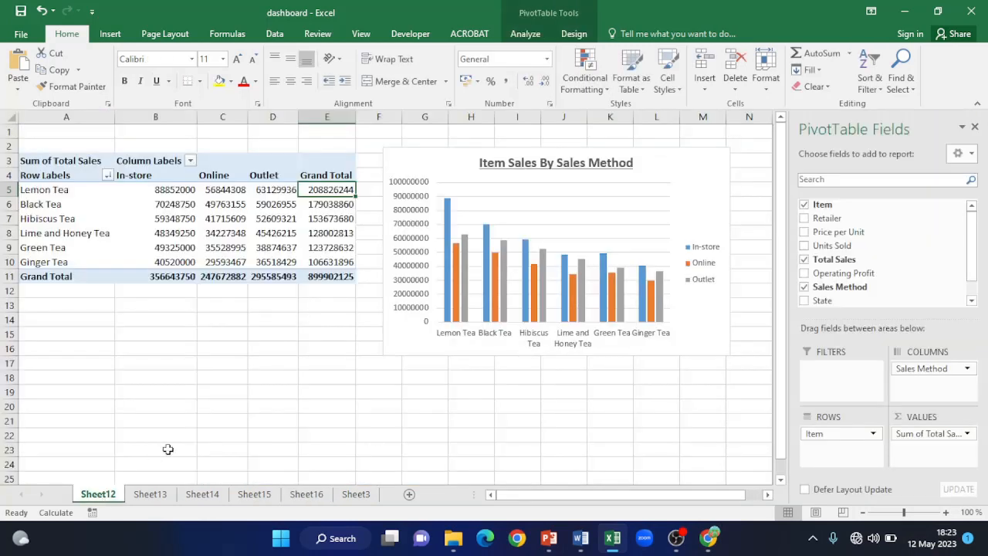
{"action": "left_click", "coordinate": [688, 156]}
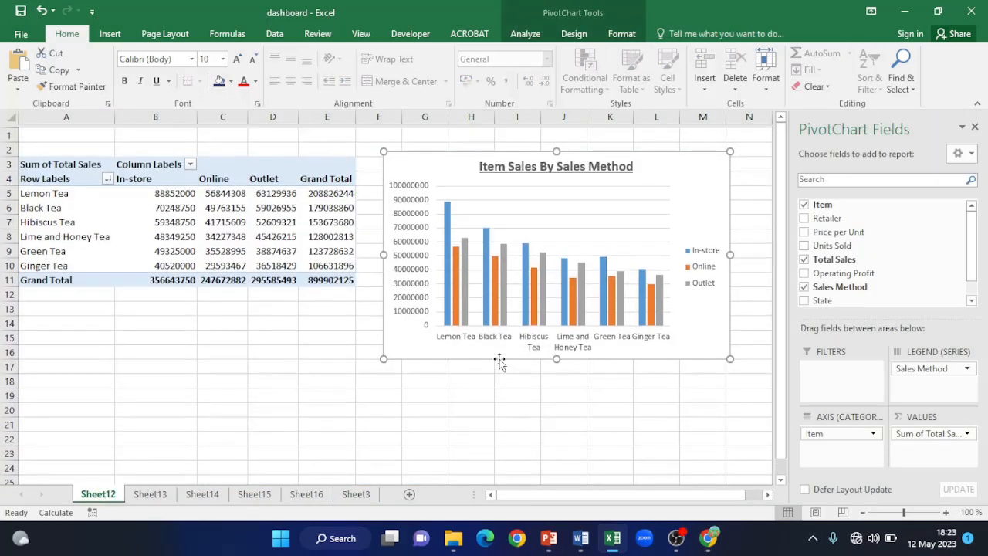
{"action": "left_click", "coordinate": [309, 495]}
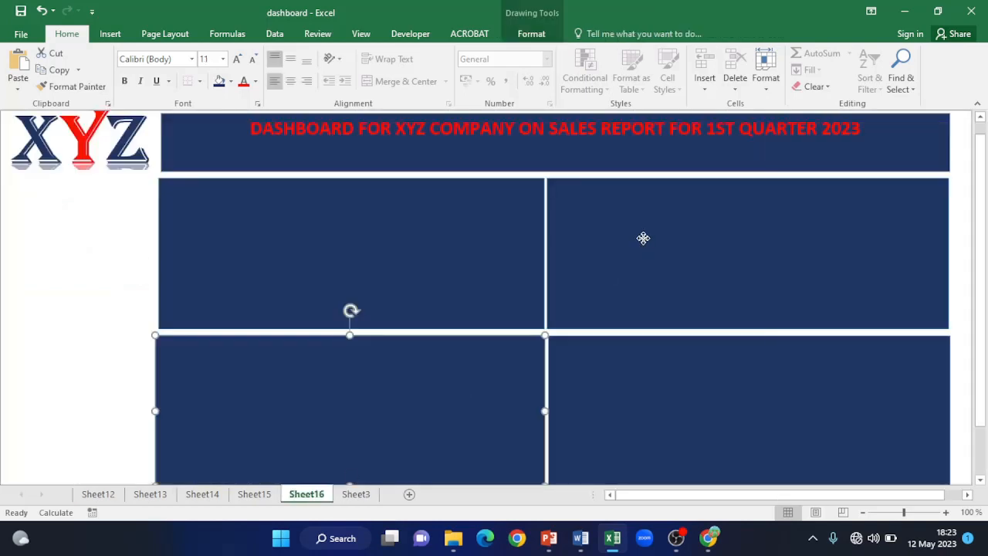
{"action": "left_click", "coordinate": [643, 241]}
{"action": "key", "text": "ctrl+v"}
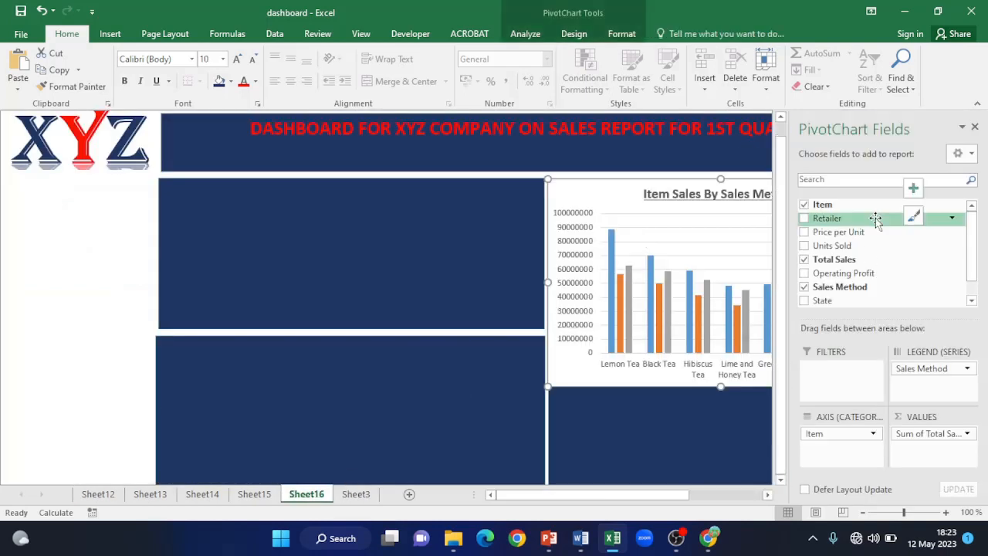
- Close the field list, then move and resize the chart to fill the upper-right panel
{"action": "left_click", "coordinate": [975, 127]}
{"action": "left_click_drag", "start_coordinate": [894, 386], "coordinate": [884, 303]}
{"action": "left_click_drag", "start_coordinate": [810, 194], "coordinate": [867, 198]}
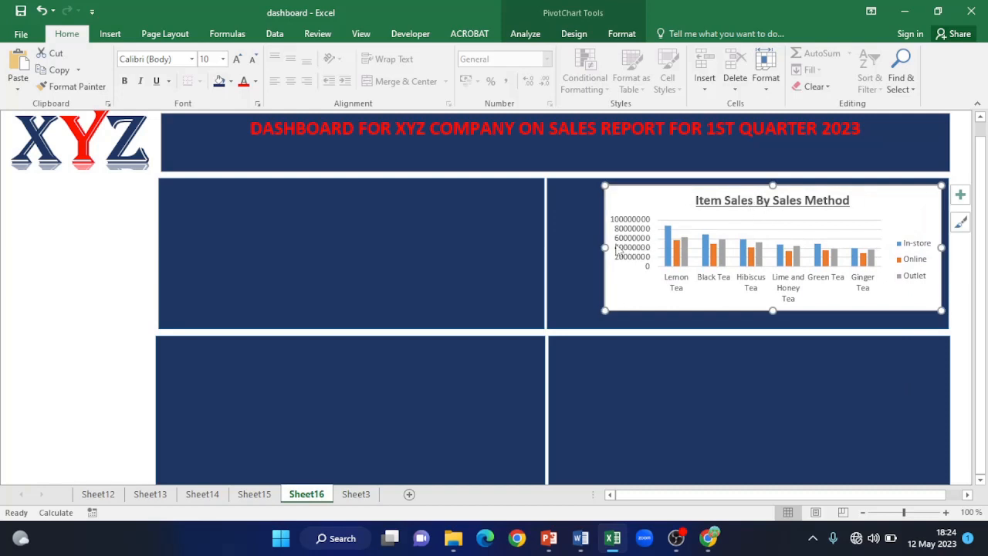
{"action": "left_click_drag", "start_coordinate": [605, 246], "coordinate": [556, 260]}
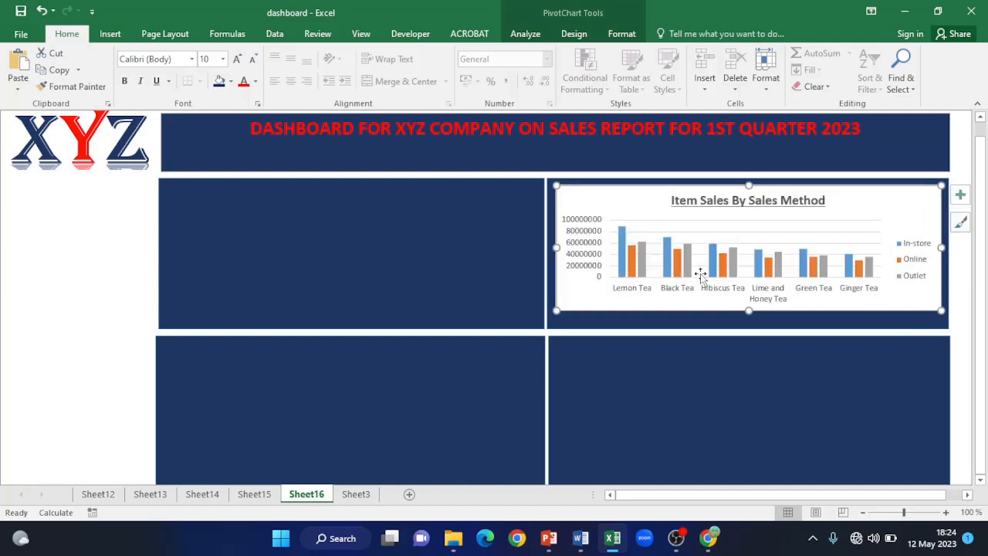
{"action": "left_click_drag", "start_coordinate": [748, 310], "coordinate": [748, 323]}
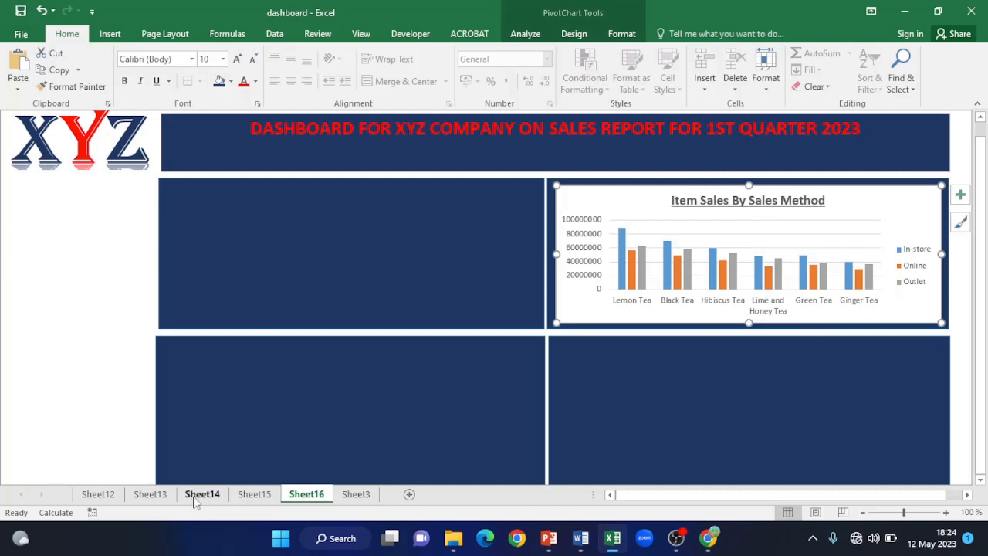
- Copy the Sales By States chart from Sheet13 onto the dashboard's lower-right panel
{"action": "left_click", "coordinate": [154, 498]}
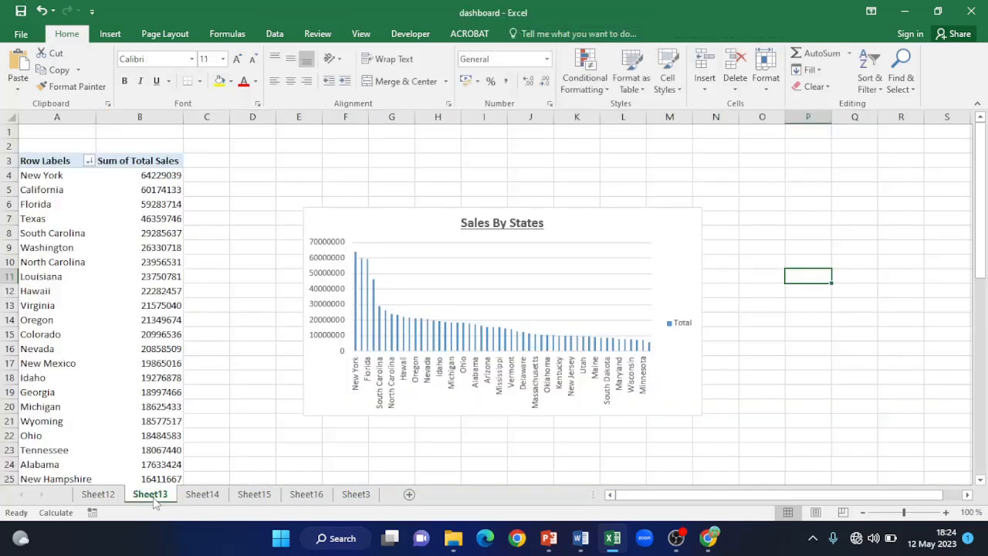
{"action": "left_click", "coordinate": [625, 241]}
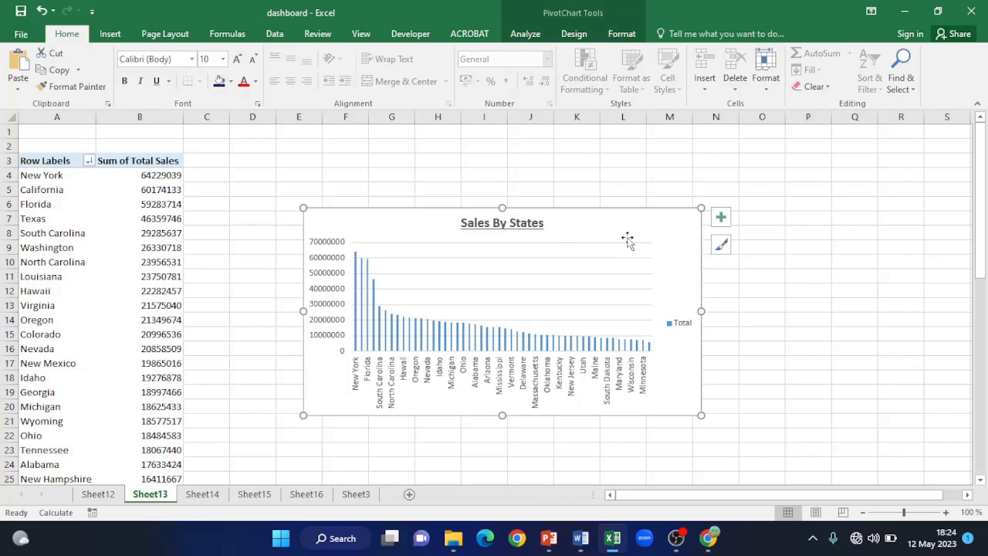
{"action": "left_click", "coordinate": [306, 494]}
{"action": "left_click", "coordinate": [717, 392]}
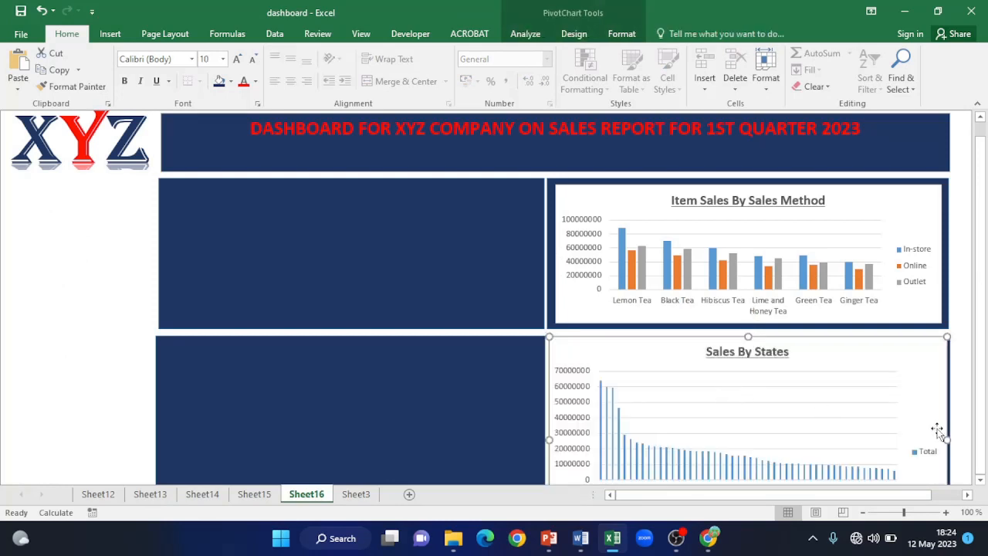
- Adjust the Sales By States chart's top, bottom and left edges to fit the lower-right panel
{"action": "left_click_drag", "start_coordinate": [985, 450], "coordinate": [986, 464]}
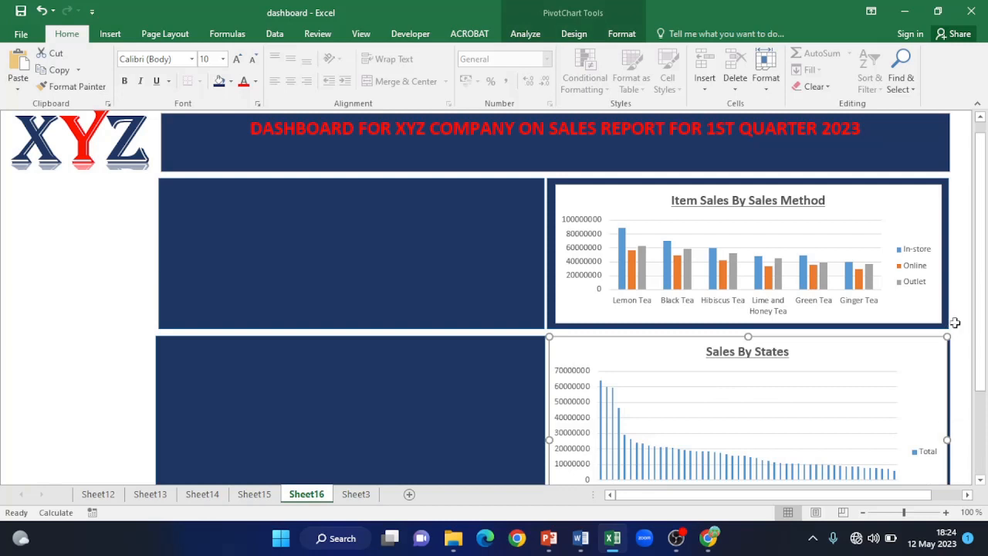
{"action": "left_click_drag", "start_coordinate": [947, 338], "coordinate": [947, 351]}
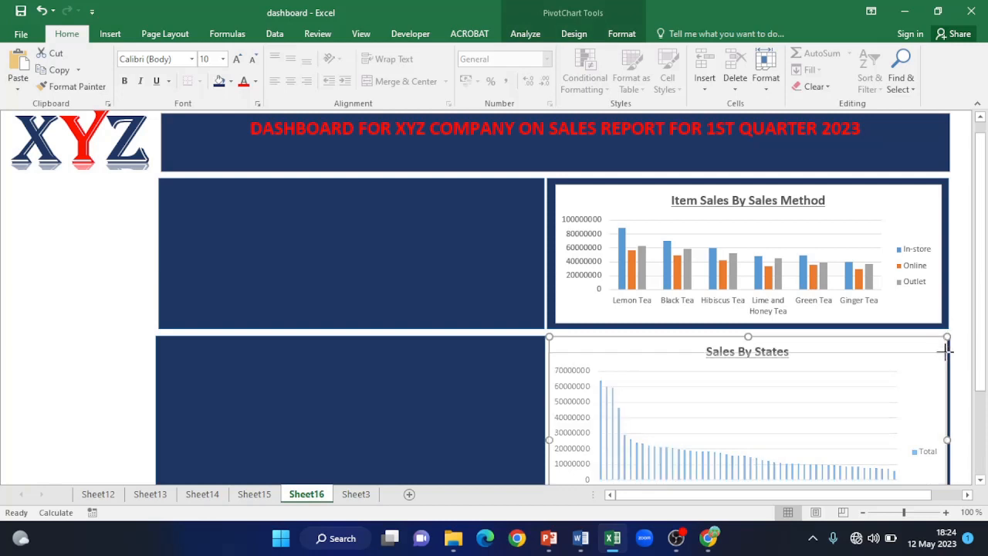
{"action": "left_click_drag", "start_coordinate": [943, 349], "coordinate": [948, 354]}
{"action": "left_click_drag", "start_coordinate": [985, 268], "coordinate": [987, 379]}
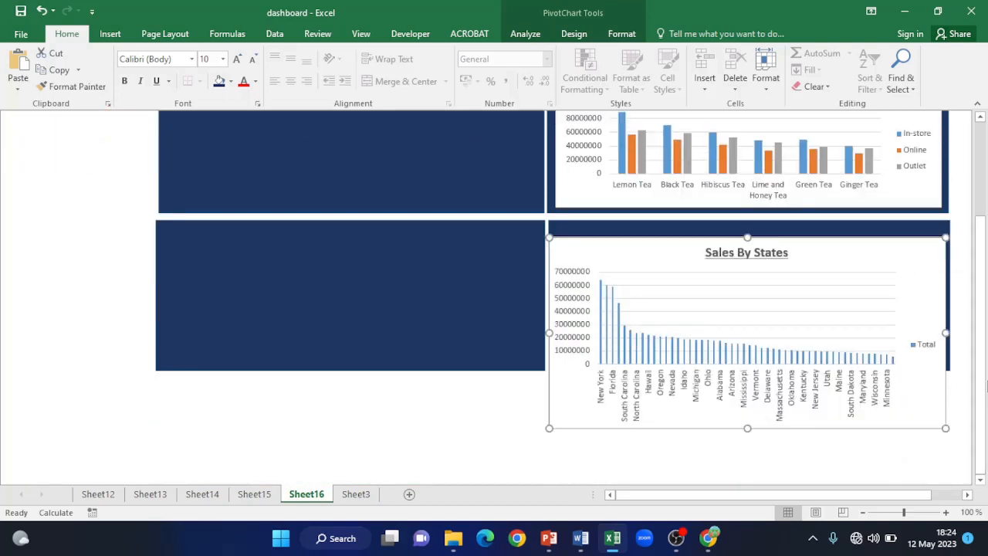
{"action": "left_click_drag", "start_coordinate": [945, 429], "coordinate": [942, 365]}
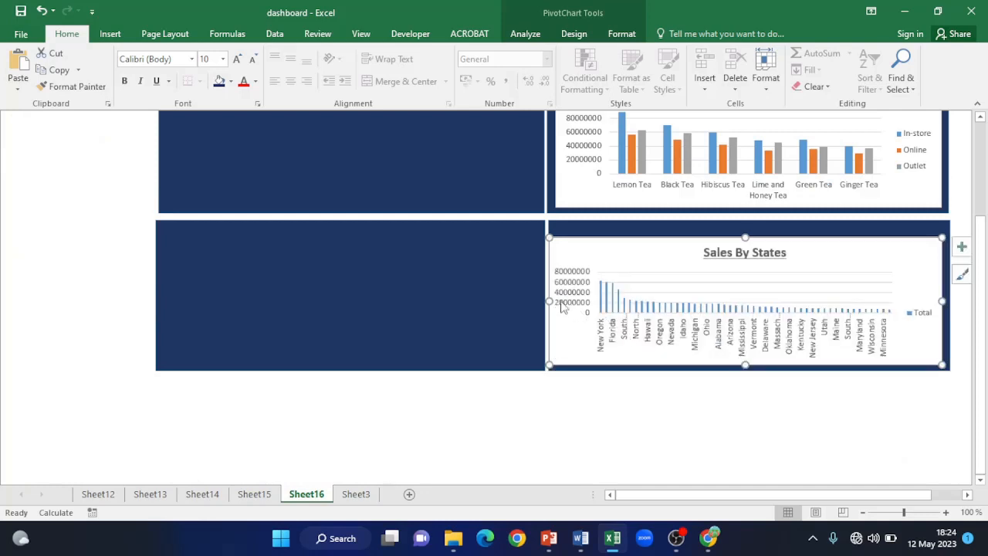
{"action": "left_click_drag", "start_coordinate": [551, 299], "coordinate": [557, 297]}
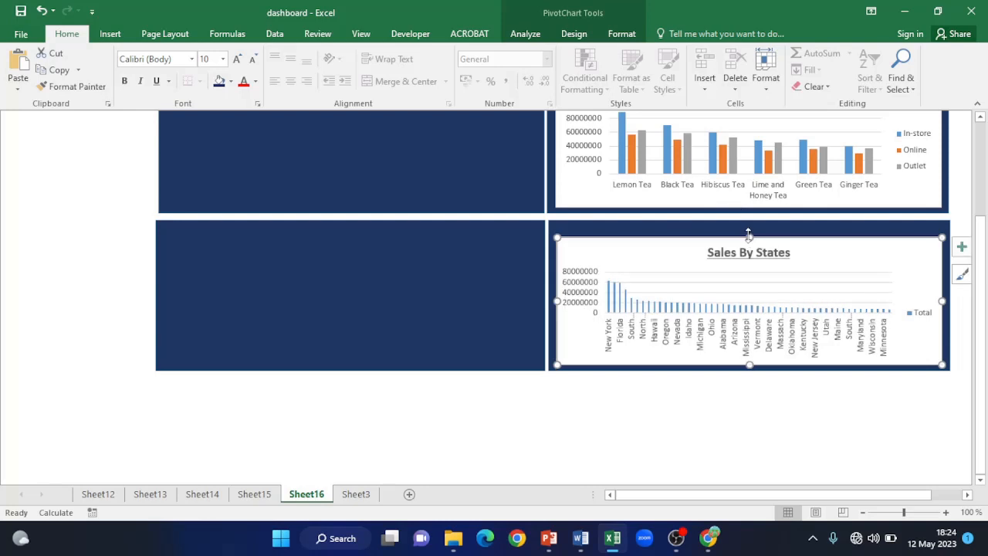
{"action": "left_click_drag", "start_coordinate": [750, 236], "coordinate": [746, 224]}
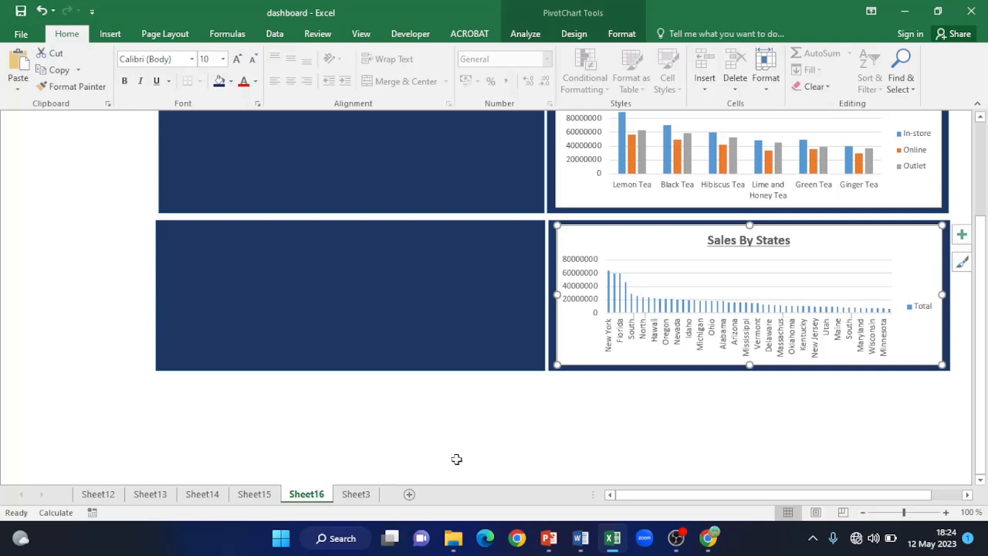
{"action": "left_click", "coordinate": [198, 497]}
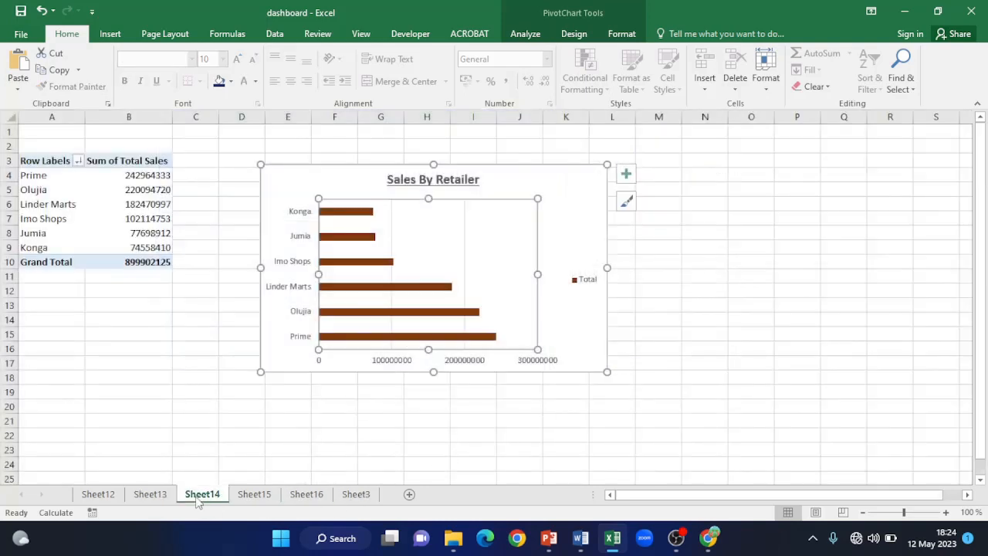
- Copy the Sales By Retailer chart and paste it onto the dashboard's upper-left panel
{"action": "left_click", "coordinate": [558, 180]}
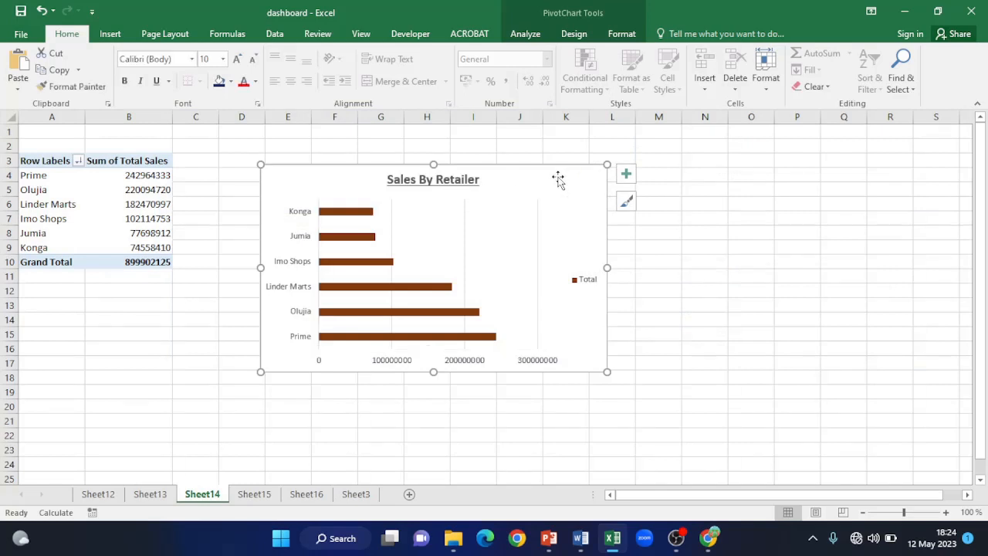
{"action": "left_click", "coordinate": [306, 495]}
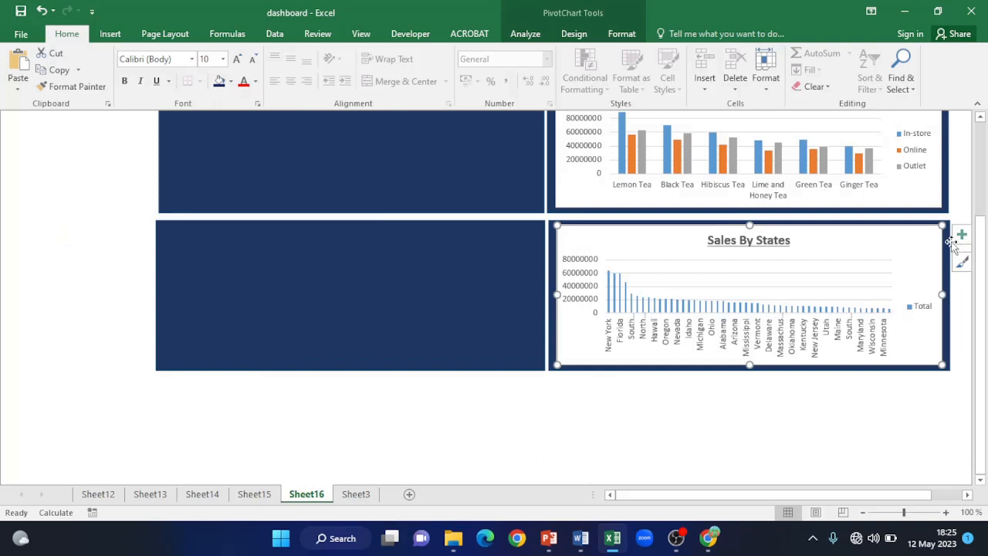
{"action": "left_click_drag", "start_coordinate": [982, 254], "coordinate": [982, 164]}
{"action": "left_click", "coordinate": [441, 241]}
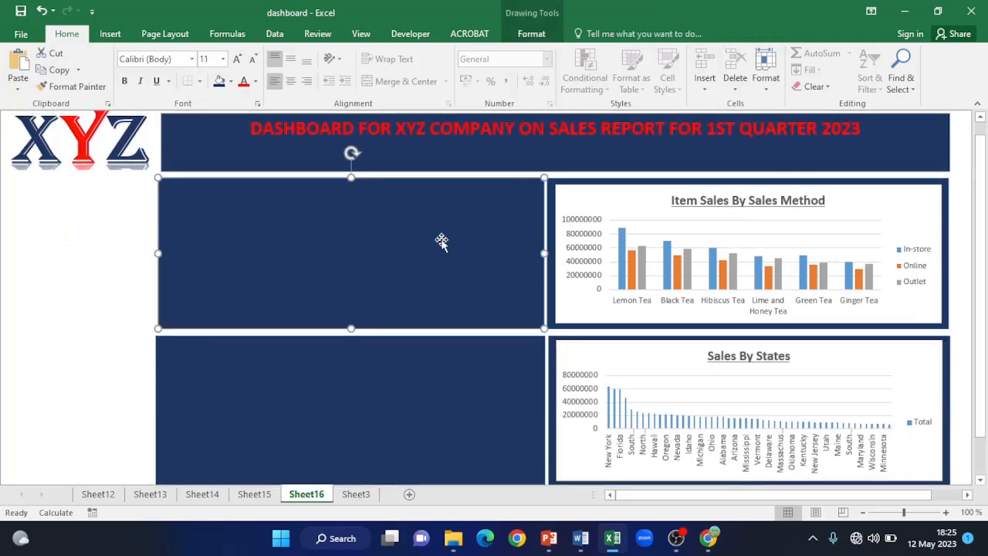
{"action": "key", "text": "ctrl+v"}
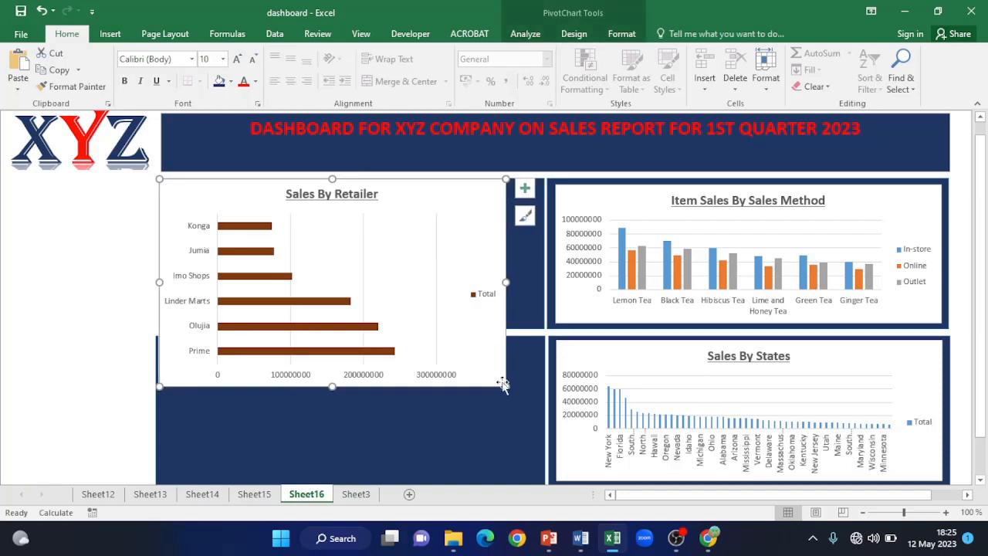
- Shrink and fine-tune the retailer chart's edges so it sits inside the upper-left panel
{"action": "left_click_drag", "start_coordinate": [505, 386], "coordinate": [535, 322]}
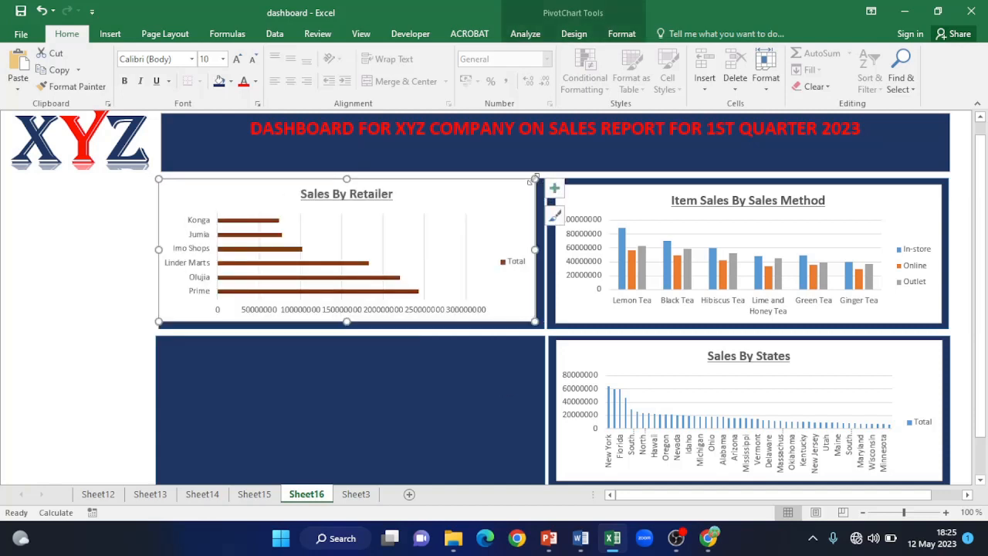
{"action": "left_click_drag", "start_coordinate": [535, 181], "coordinate": [533, 187]}
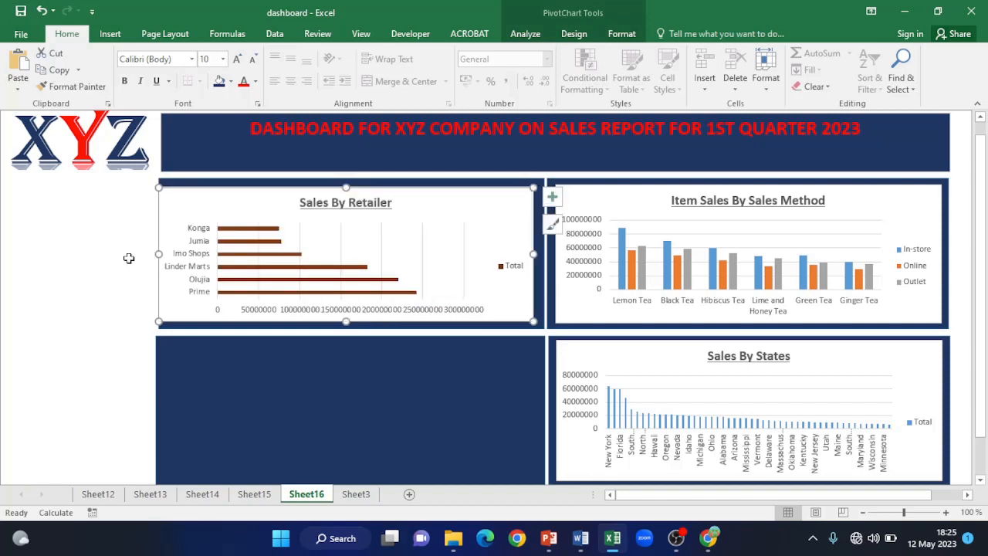
{"action": "left_click_drag", "start_coordinate": [160, 254], "coordinate": [169, 254]}
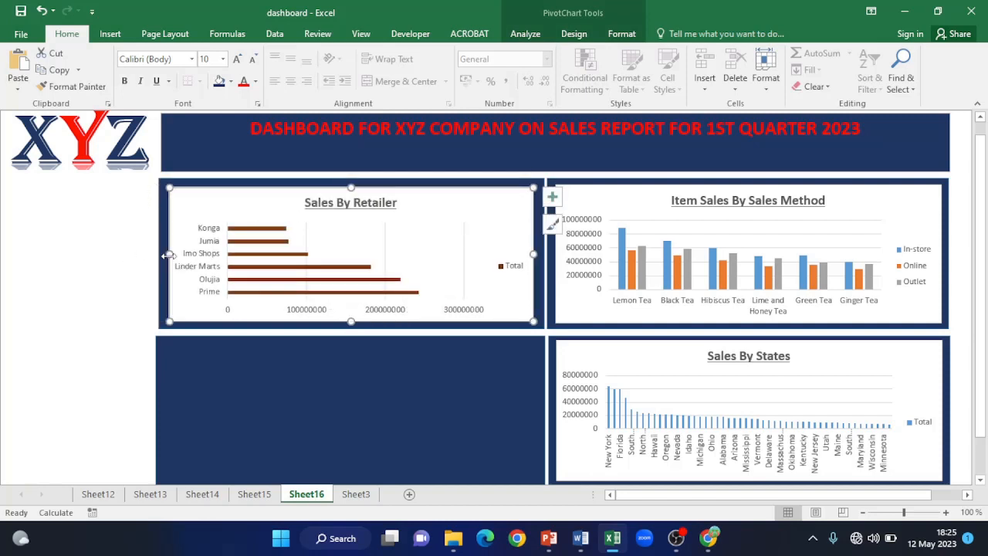
{"action": "left_click_drag", "start_coordinate": [351, 187], "coordinate": [351, 182]}
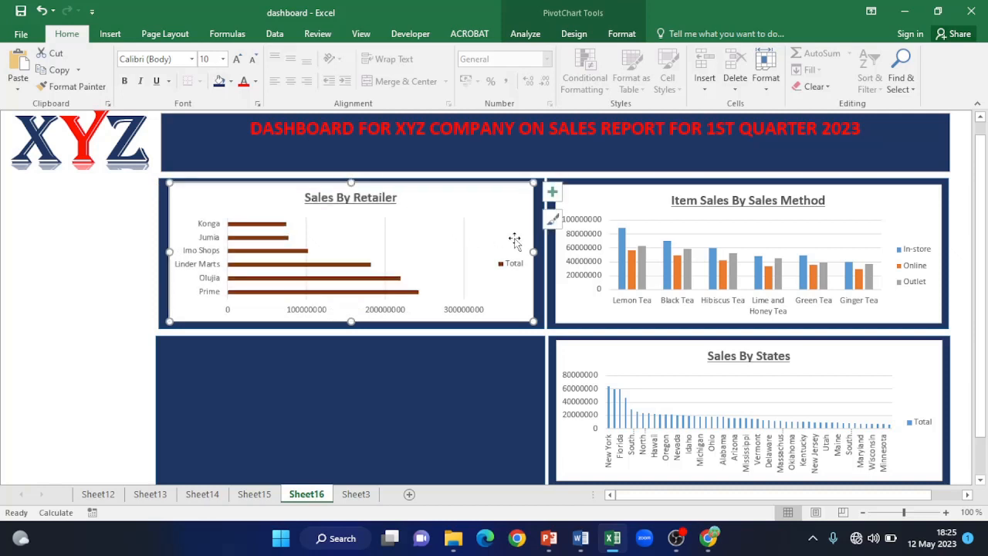
{"action": "left_click_drag", "start_coordinate": [534, 252], "coordinate": [539, 252]}
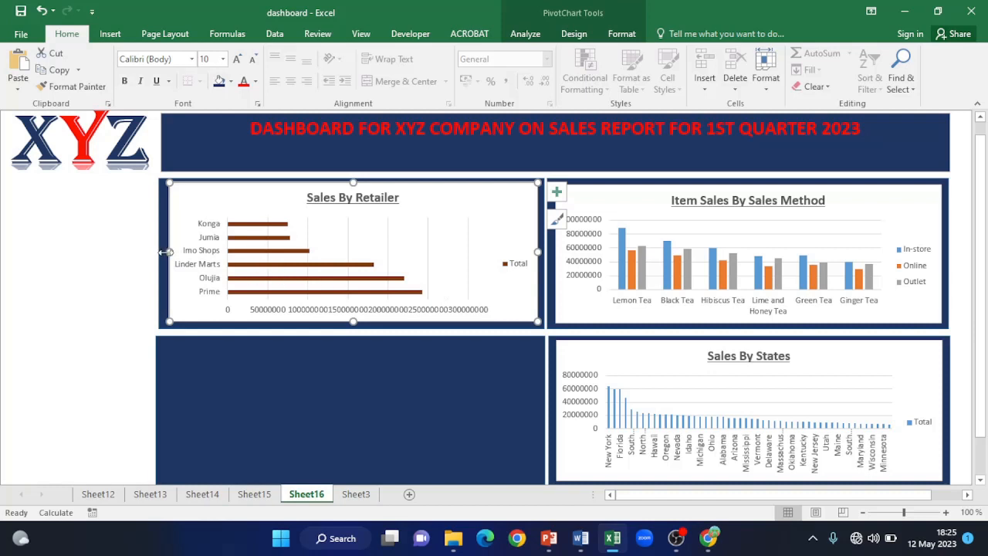
{"action": "left_click_drag", "start_coordinate": [168, 253], "coordinate": [163, 253]}
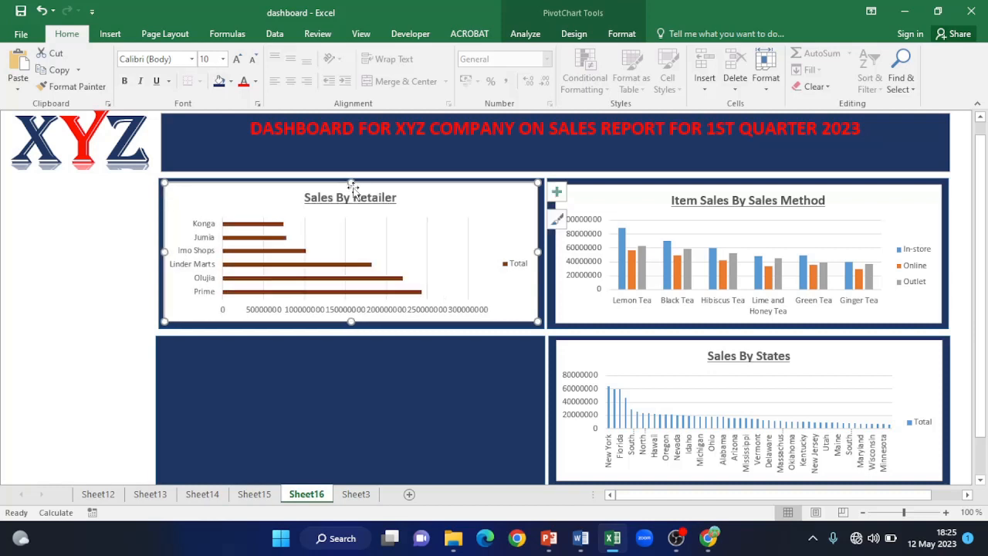
{"action": "left_click_drag", "start_coordinate": [350, 182], "coordinate": [350, 182]}
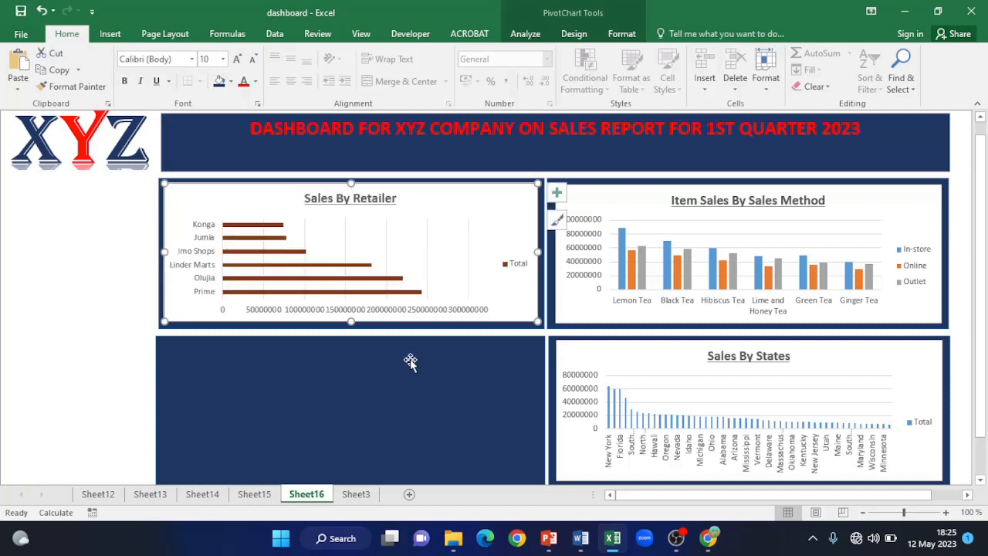
- Copy the Profit By Items pie chart from Sheet15 and paste it onto the lower-left panel
{"action": "left_click", "coordinate": [249, 497]}
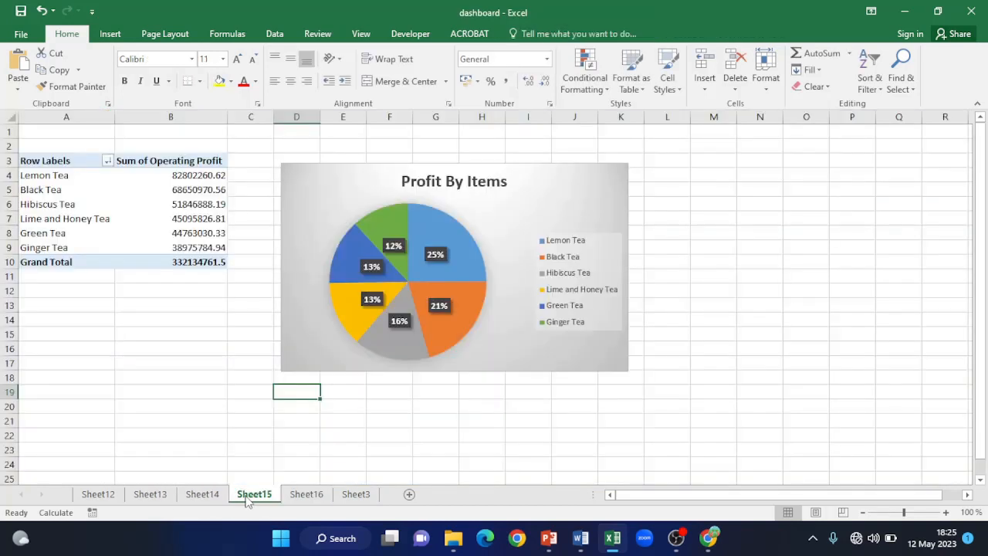
{"action": "left_click", "coordinate": [570, 196]}
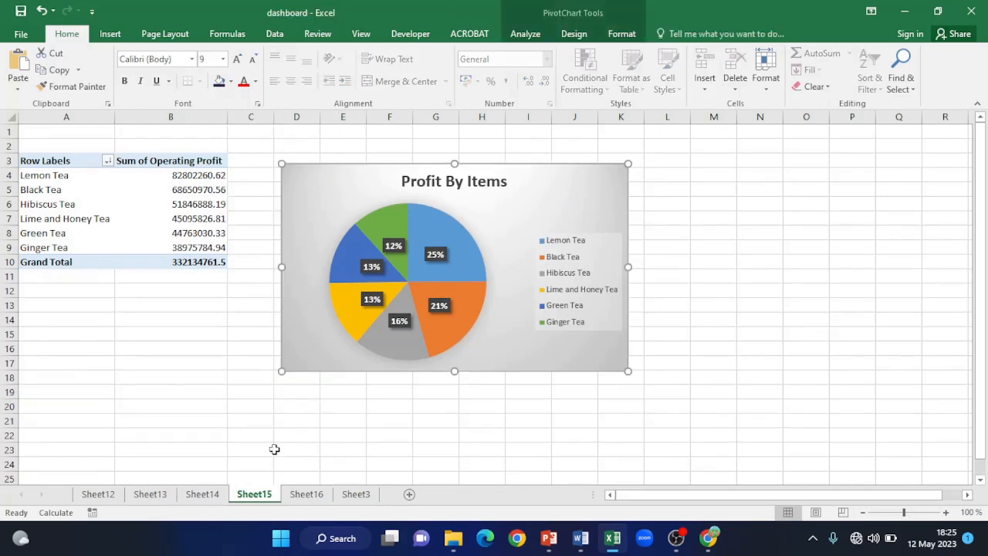
{"action": "left_click", "coordinate": [302, 494]}
{"action": "left_click", "coordinate": [338, 386]}
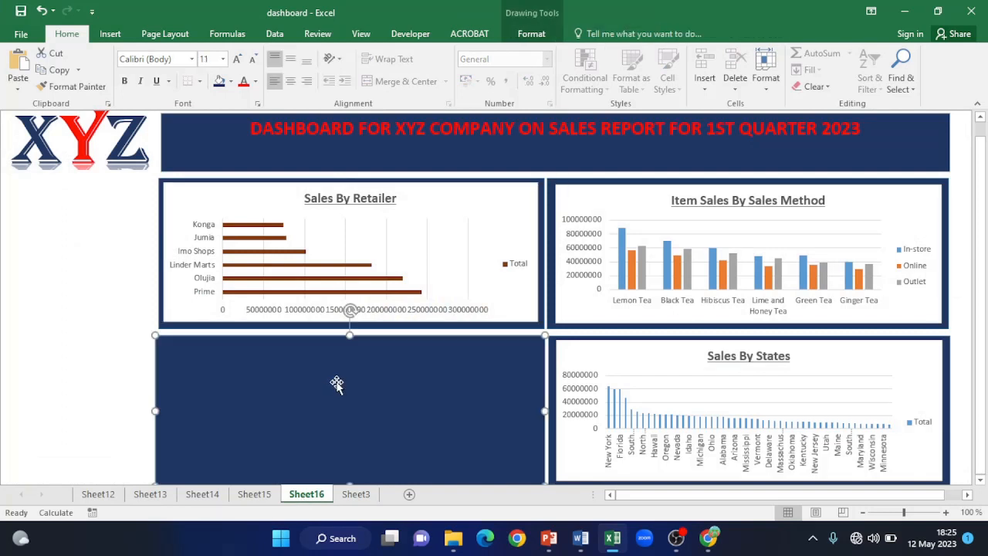
{"action": "key", "text": "ctrl+v"}
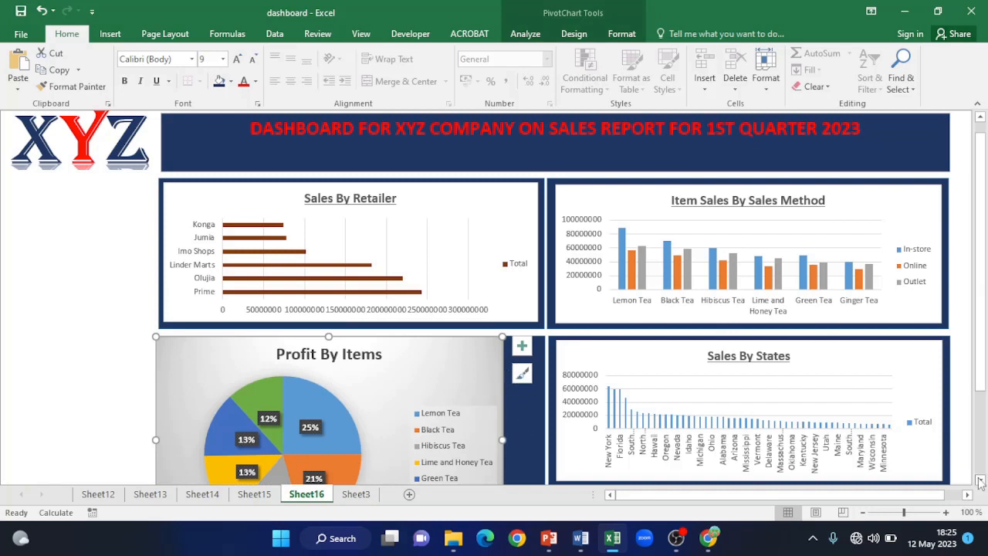
{"action": "scroll", "coordinate": [980, 482], "scroll_direction": "down", "scroll_amount": 2}
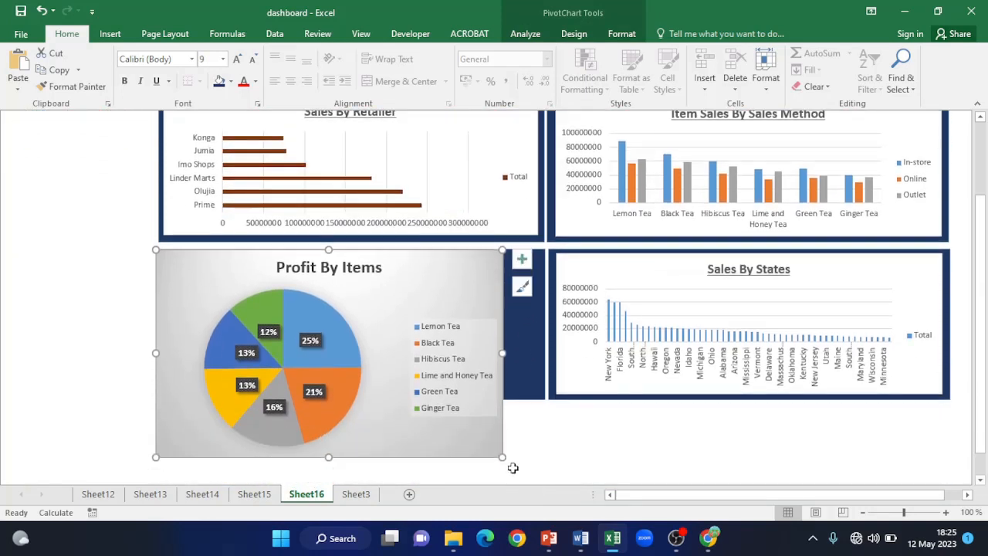
- Shrink the pie chart and align its top, left and right edges with the lower-left panel
{"action": "left_click_drag", "start_coordinate": [502, 457], "coordinate": [536, 395]}
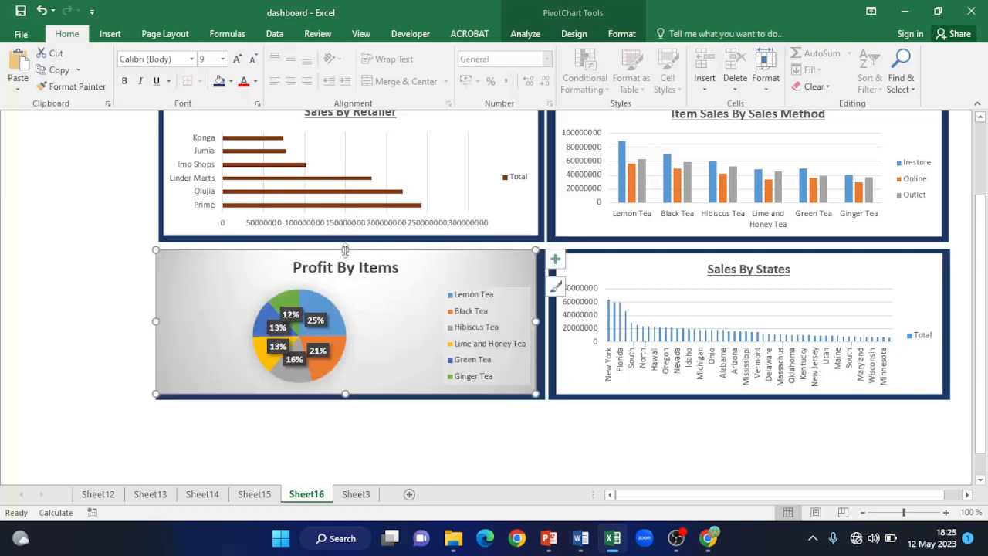
{"action": "left_click_drag", "start_coordinate": [345, 252], "coordinate": [345, 257]}
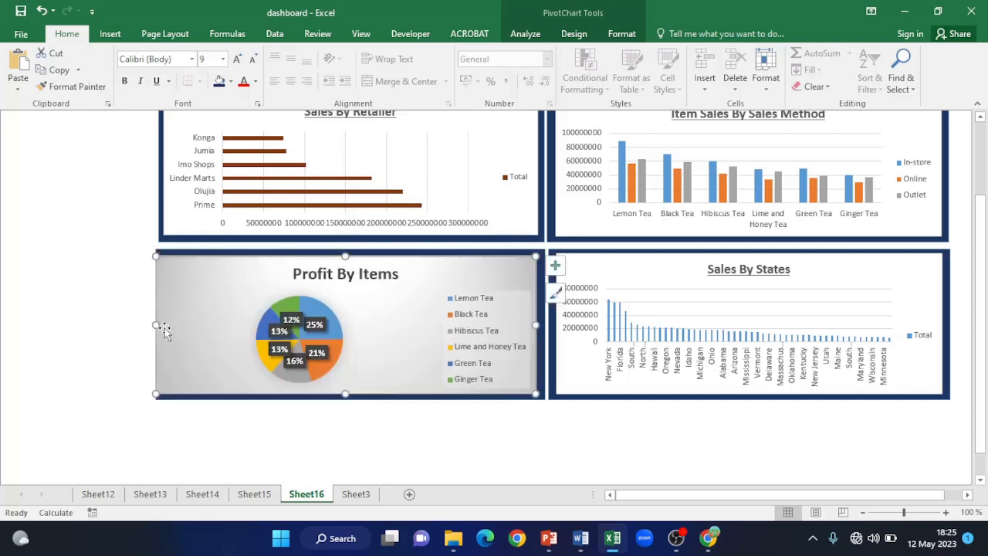
{"action": "left_click_drag", "start_coordinate": [155, 323], "coordinate": [160, 324]}
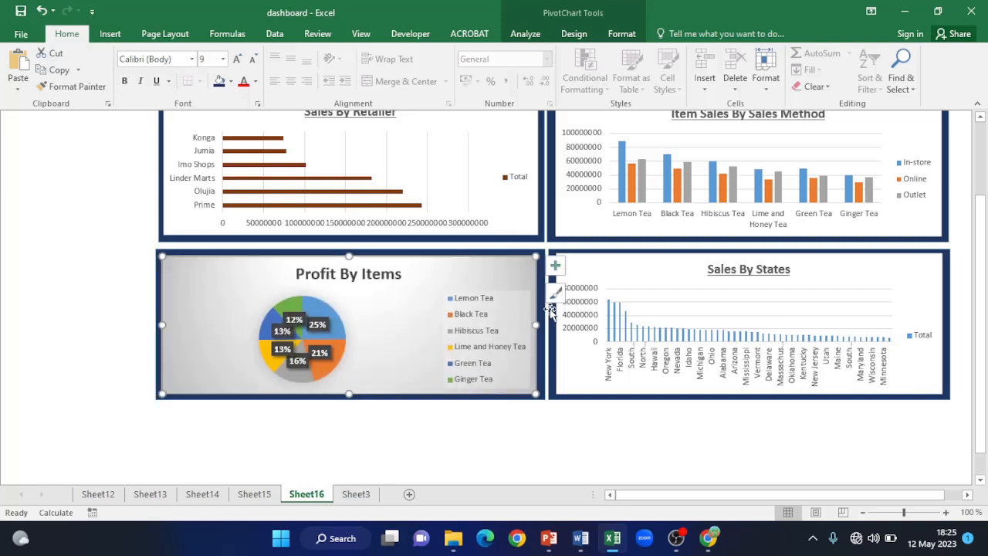
{"action": "left_click_drag", "start_coordinate": [536, 325], "coordinate": [538, 325]}
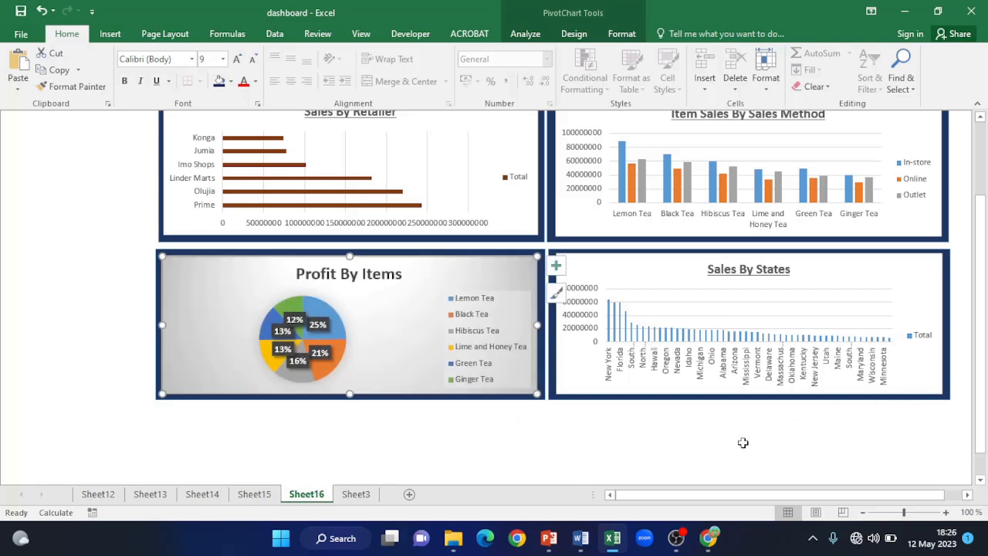
{"action": "left_click_drag", "start_coordinate": [985, 338], "coordinate": [985, 262]}
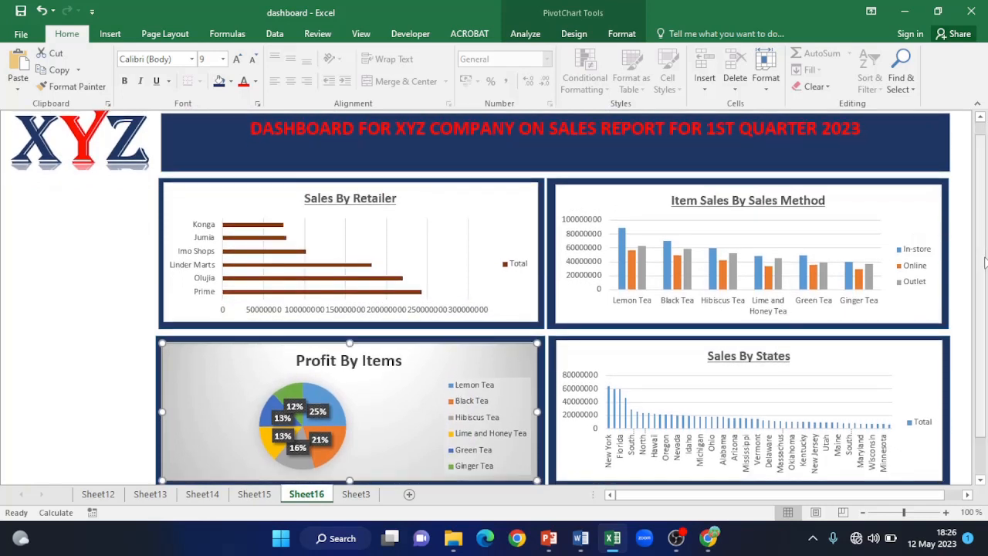
- Zoom out to review the whole four-chart dashboard, then return to 100% zoom
{"action": "left_click", "coordinate": [947, 515]}
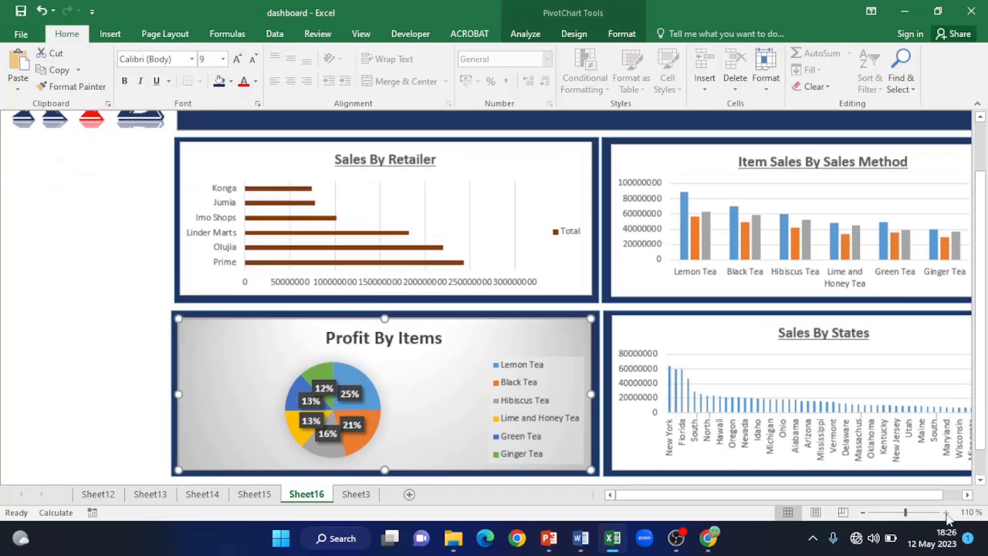
{"action": "left_click", "coordinate": [864, 514]}
{"action": "left_click", "coordinate": [864, 513]}
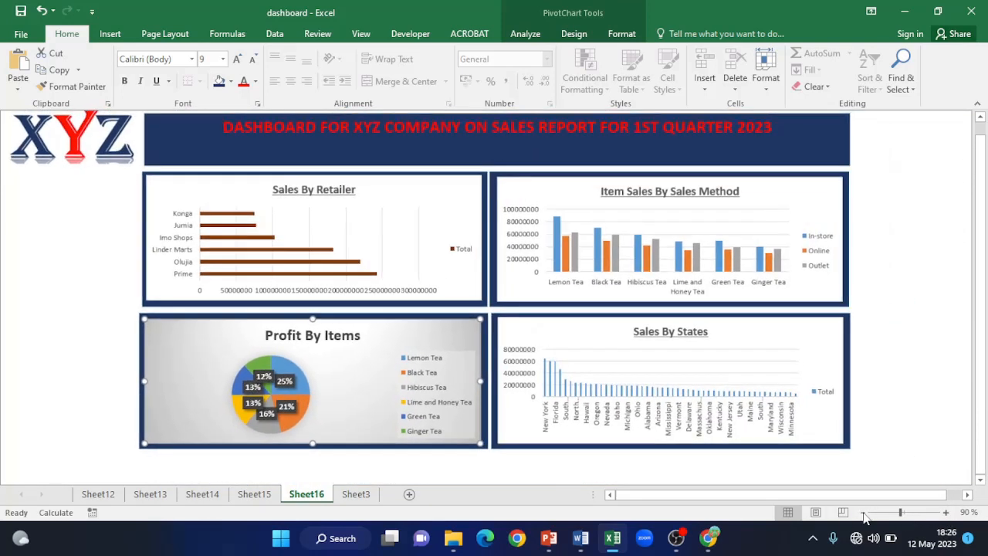
{"action": "scroll", "coordinate": [951, 386], "scroll_direction": "down", "scroll_amount": 1}
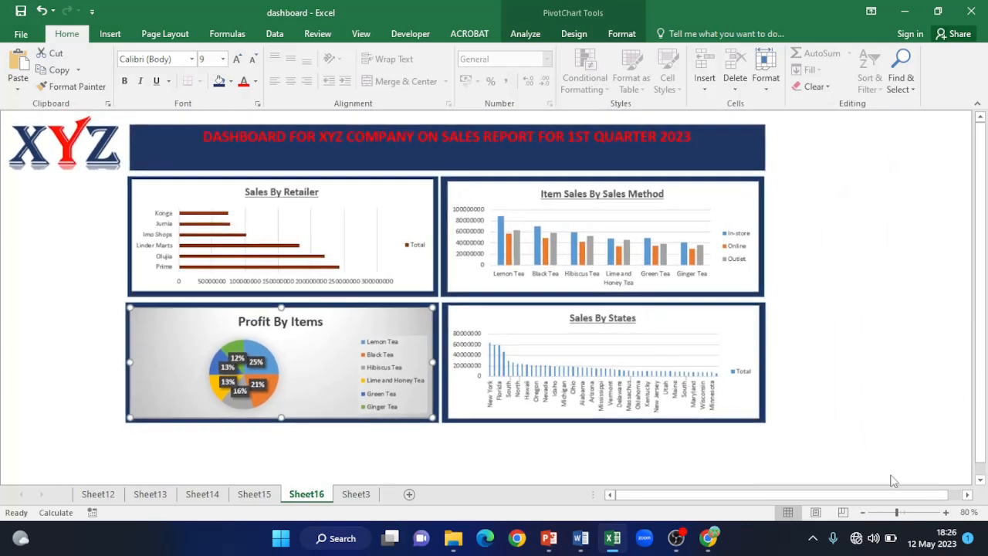
{"action": "left_click", "coordinate": [946, 513]}
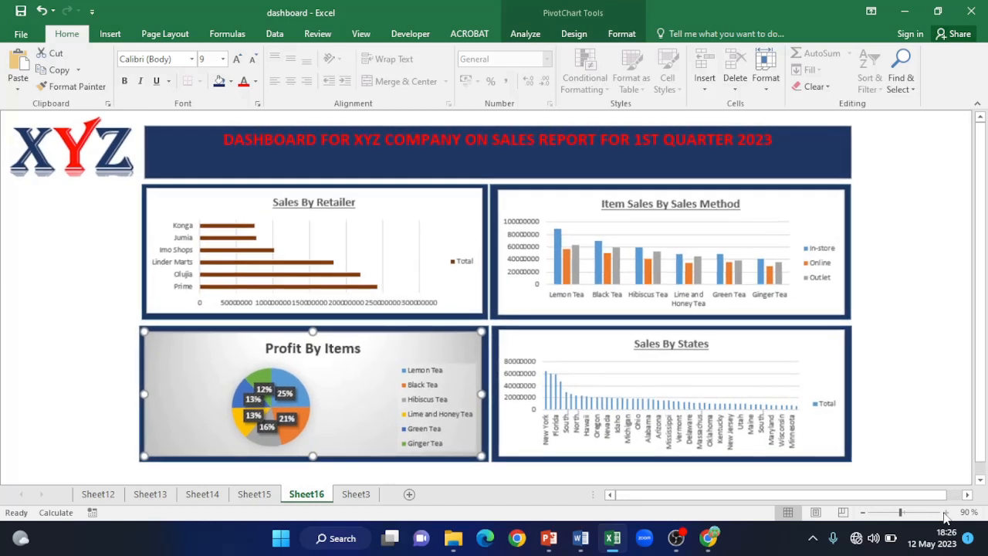
{"action": "left_click", "coordinate": [946, 512]}
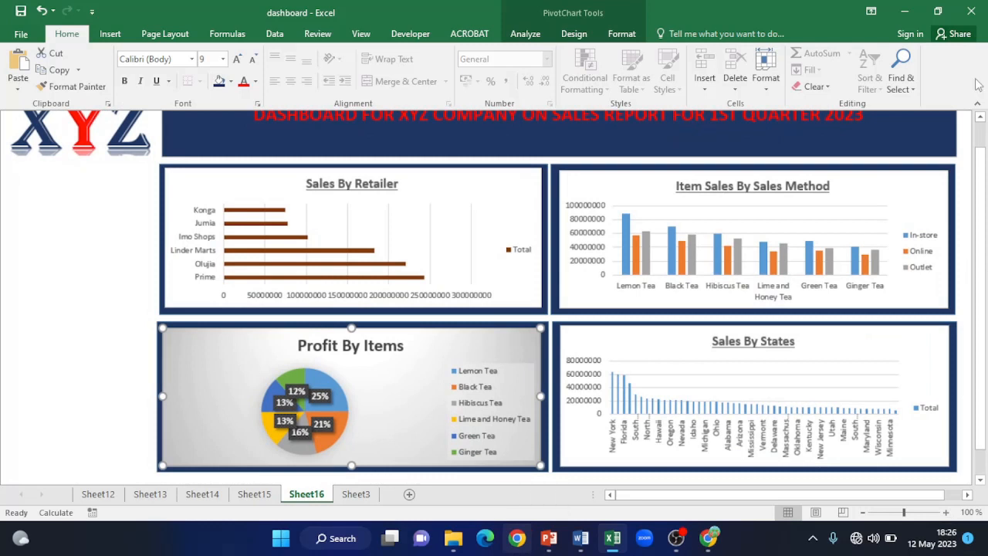
{"action": "mouse_move", "coordinate": [983, 151]}
{"action": "left_mouse_down"}
{"action": "mouse_move", "coordinate": [981, 133]}
{"action": "mouse_move", "coordinate": [983, 146]}
{"action": "left_mouse_up"}
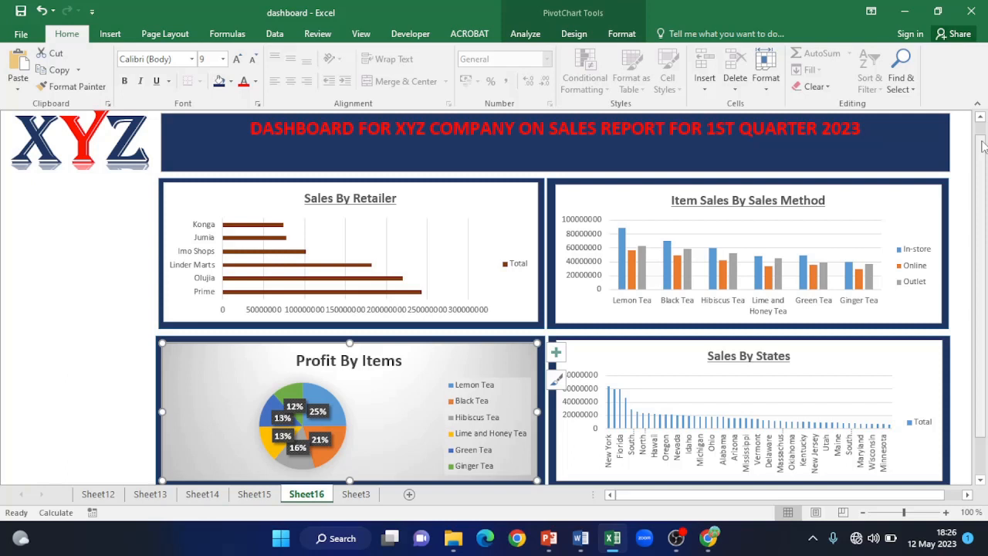
- Insert slicers for the Retailer, Sales Method and State fields
{"action": "left_click", "coordinate": [111, 34]}
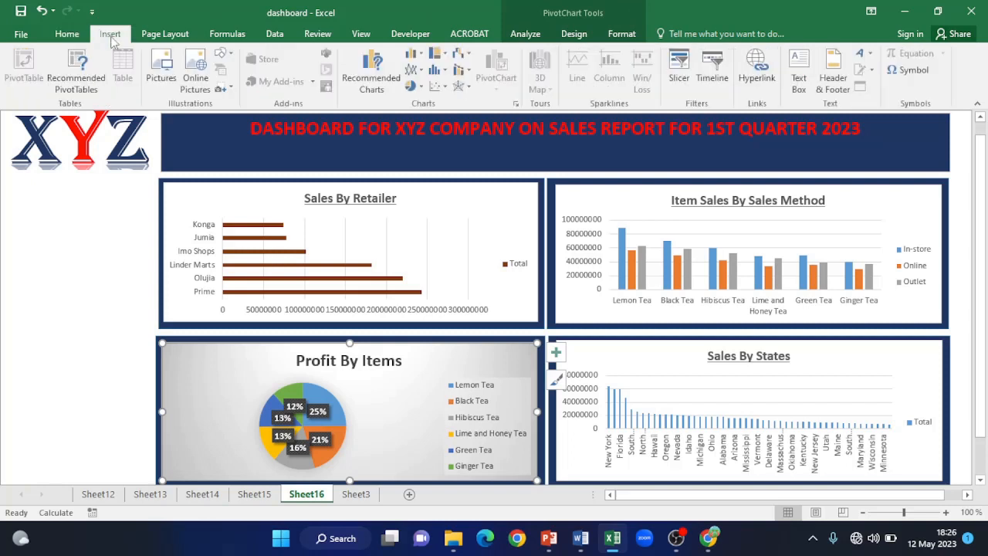
{"action": "left_click", "coordinate": [679, 78]}
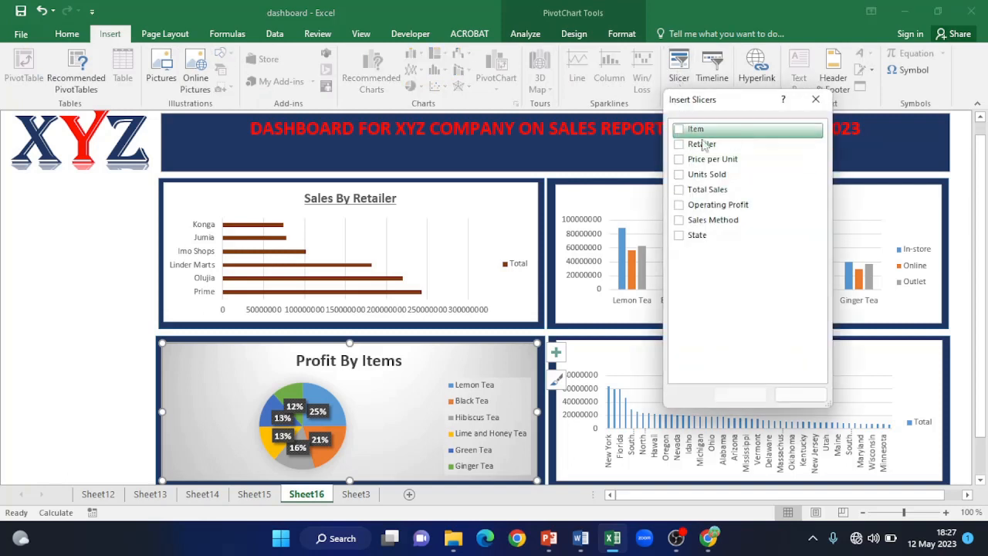
{"action": "left_click", "coordinate": [679, 144]}
{"action": "left_click", "coordinate": [680, 221]}
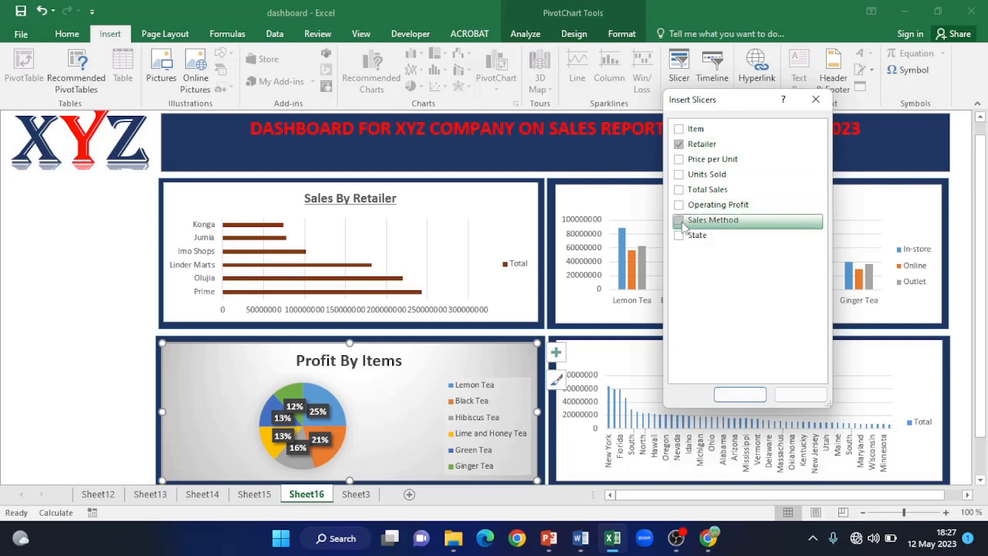
{"action": "left_click", "coordinate": [679, 236]}
{"action": "left_click", "coordinate": [739, 394]}
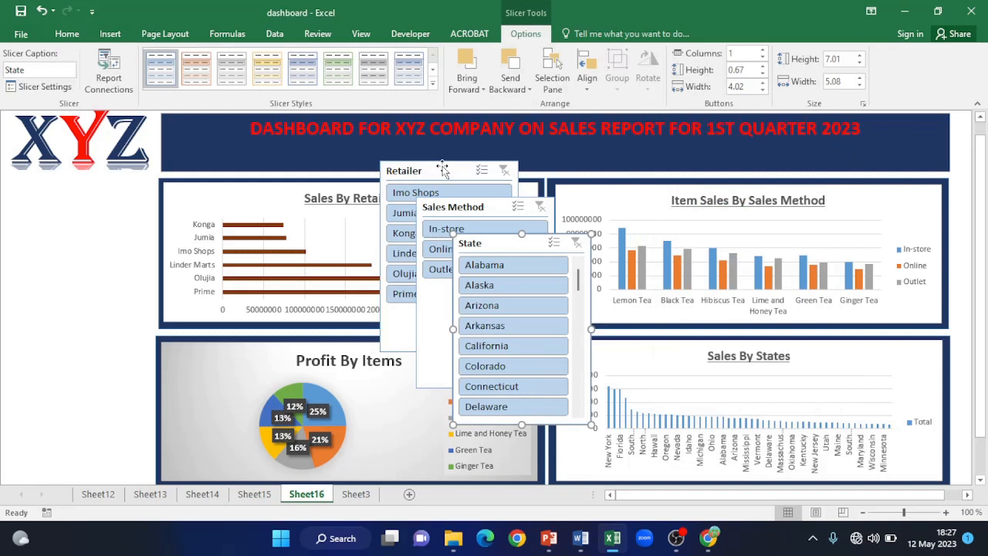
- Place the State slicer under the logo, shortened to three states, with Sales Method below it
{"action": "left_click_drag", "start_coordinate": [486, 244], "coordinate": [45, 187]}
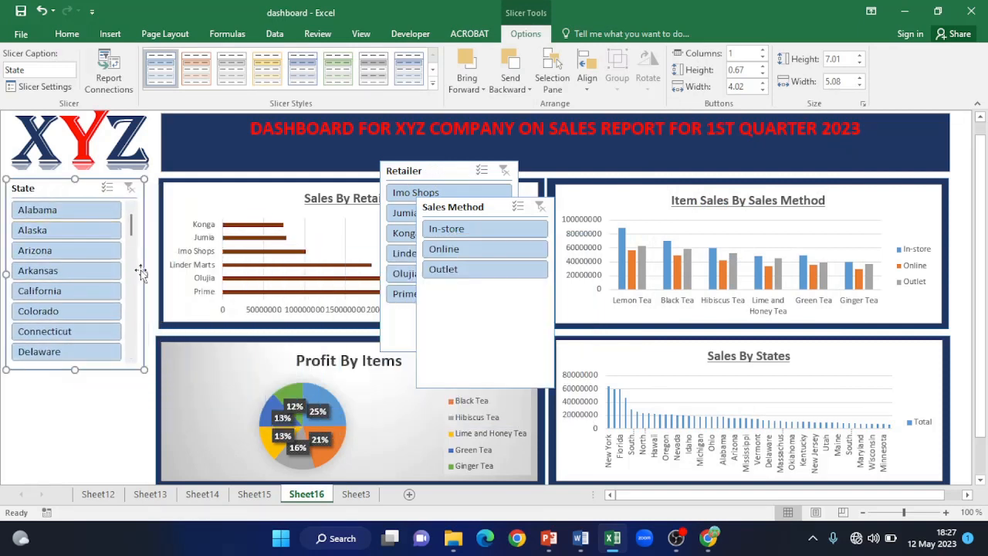
{"action": "left_click_drag", "start_coordinate": [143, 272], "coordinate": [155, 273]}
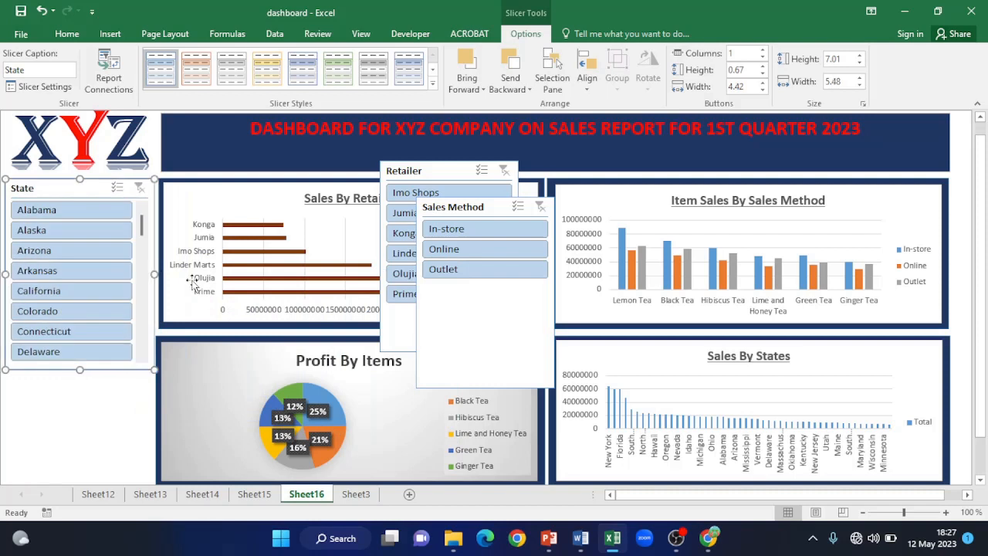
{"action": "left_click_drag", "start_coordinate": [982, 245], "coordinate": [983, 280]}
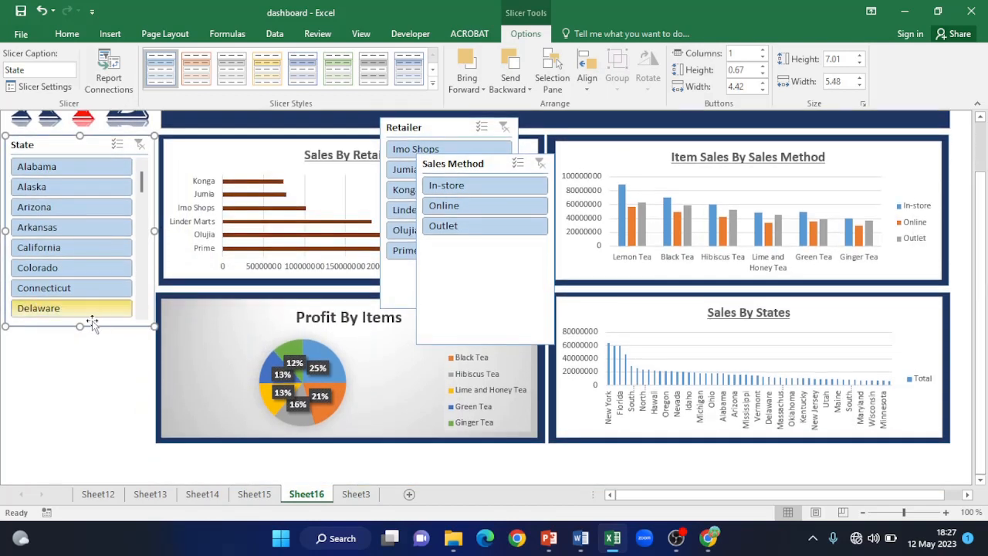
{"action": "left_click_drag", "start_coordinate": [80, 327], "coordinate": [81, 233]}
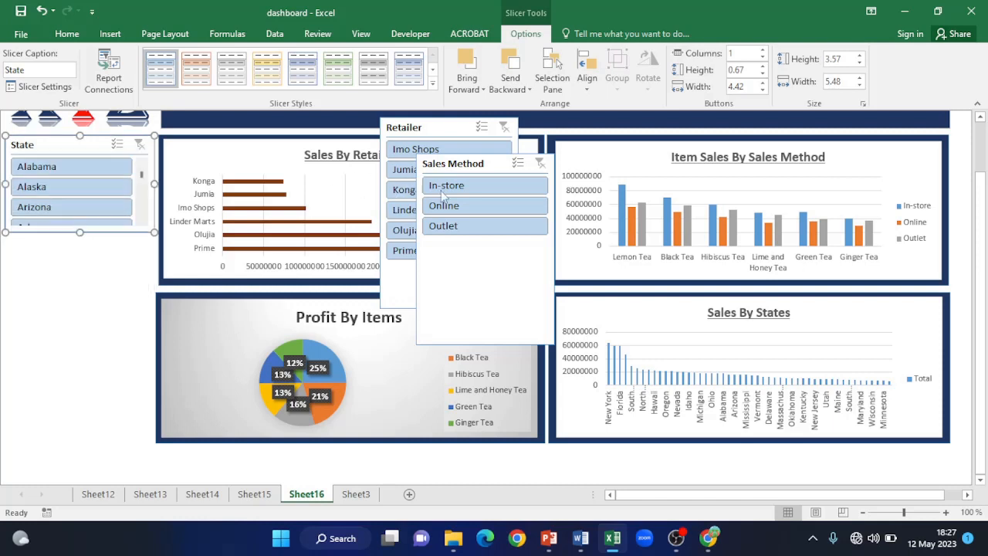
{"action": "left_click_drag", "start_coordinate": [478, 162], "coordinate": [78, 248]}
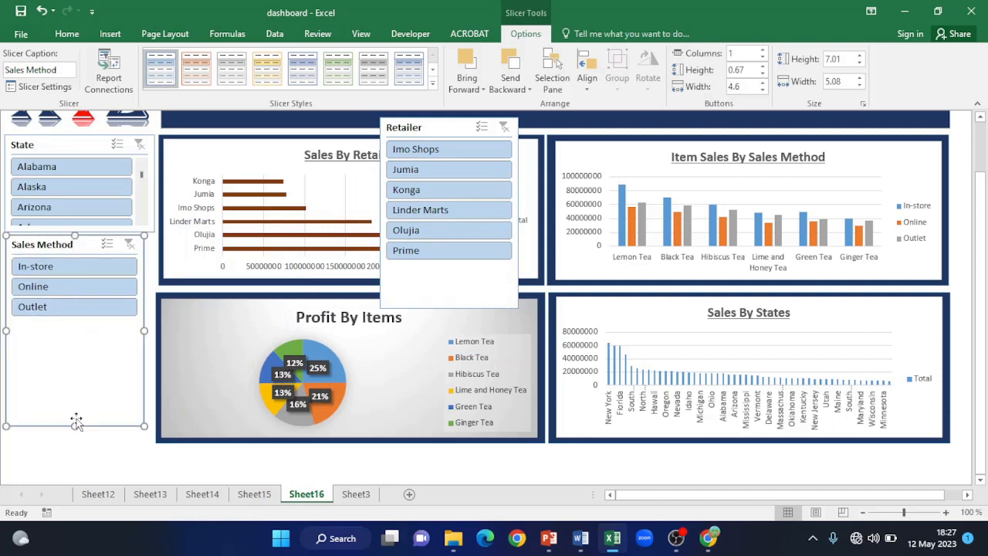
- Shorten the Sales Method slicer to its three items, widen and align it, then place the Retailer slicer below
{"action": "left_click_drag", "start_coordinate": [76, 427], "coordinate": [76, 324]}
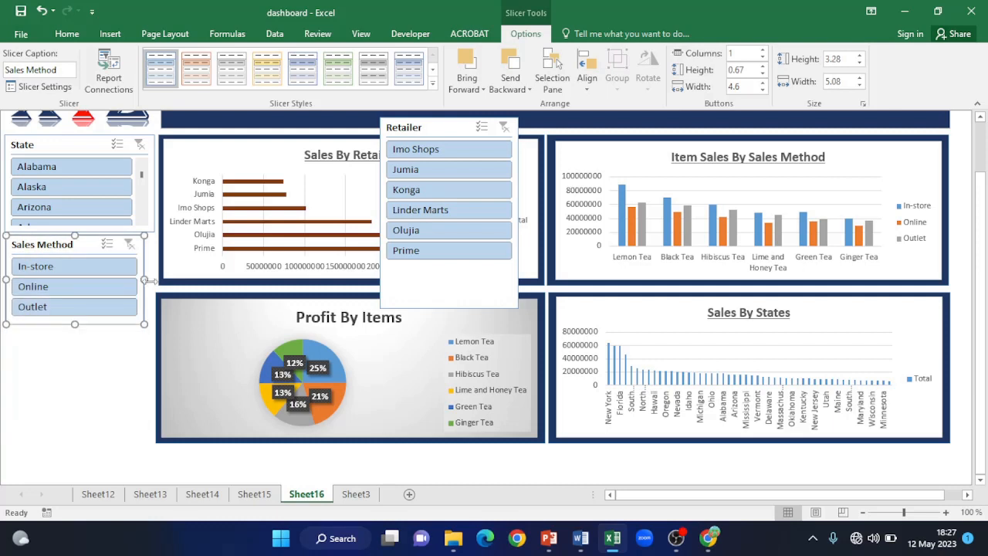
{"action": "left_click_drag", "start_coordinate": [143, 280], "coordinate": [153, 280]}
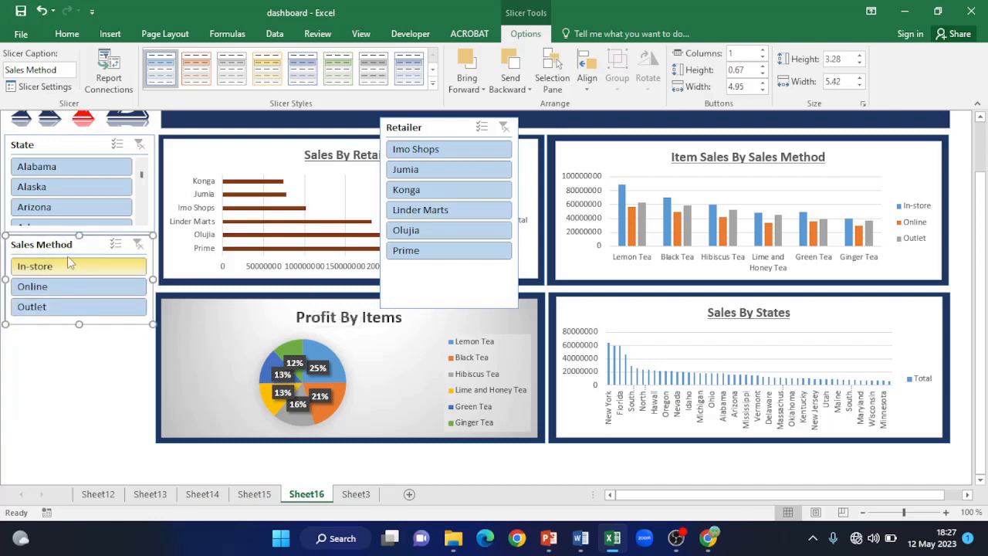
{"action": "left_click_drag", "start_coordinate": [69, 244], "coordinate": [66, 247]}
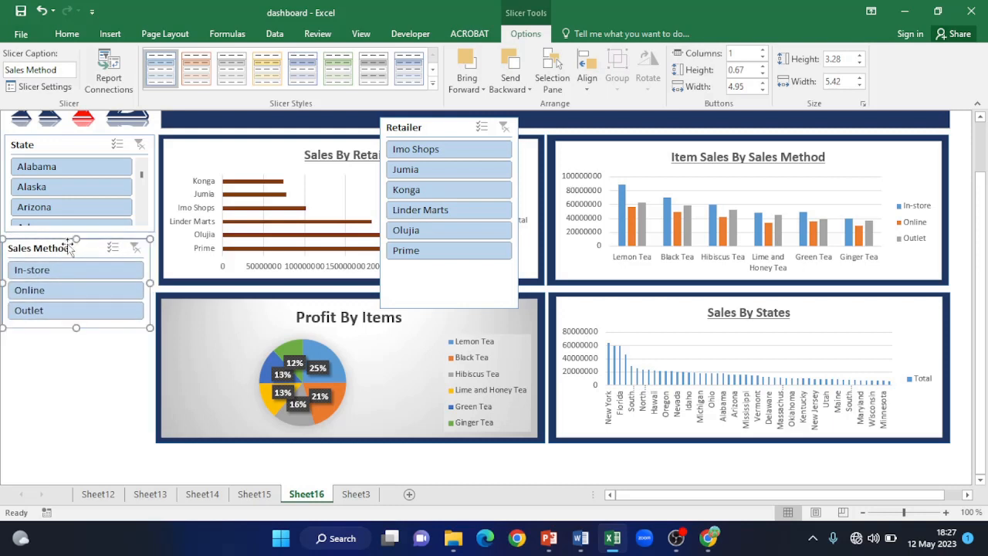
{"action": "left_click_drag", "start_coordinate": [440, 127], "coordinate": [64, 338]}
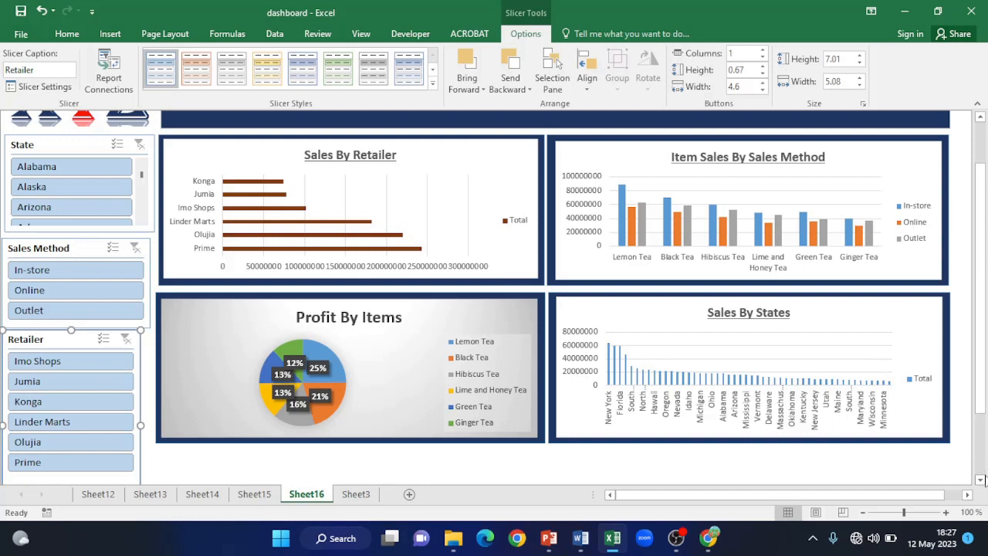
- Shrink the Retailer slicer to show four retailers, level with the lower chart panels
{"action": "left_click", "coordinate": [979, 479]}
{"action": "left_click", "coordinate": [980, 480]}
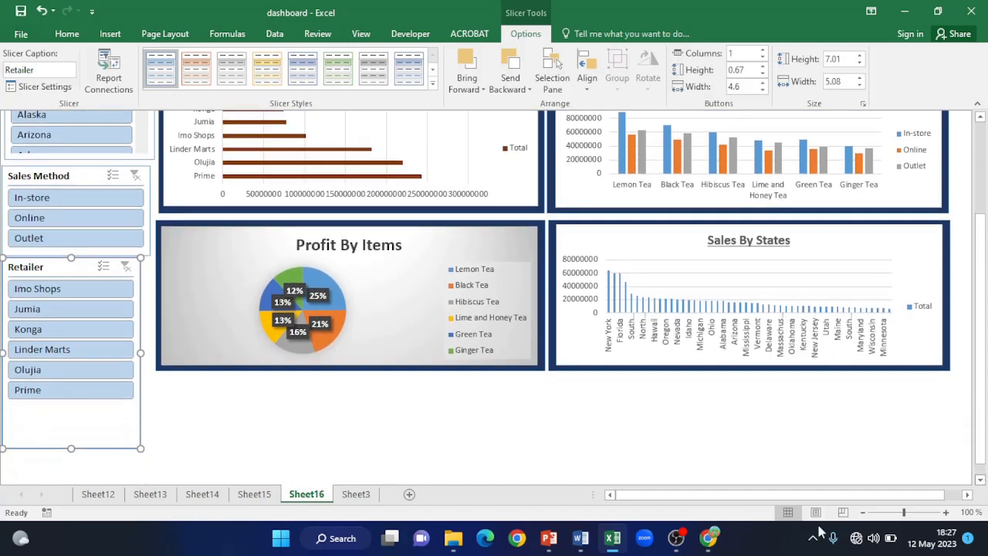
{"action": "left_click_drag", "start_coordinate": [140, 448], "coordinate": [151, 366]}
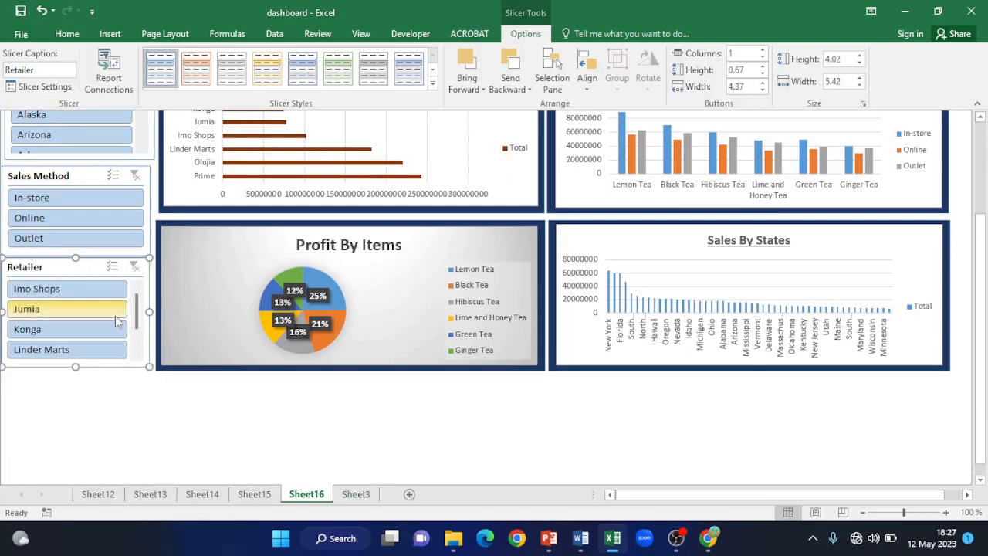
{"action": "left_click_drag", "start_coordinate": [84, 267], "coordinate": [84, 271]}
- Deselect the Retailer slicer and scroll through the State and Retailer slicer lists to review the layout
{"action": "left_click", "coordinate": [162, 464]}
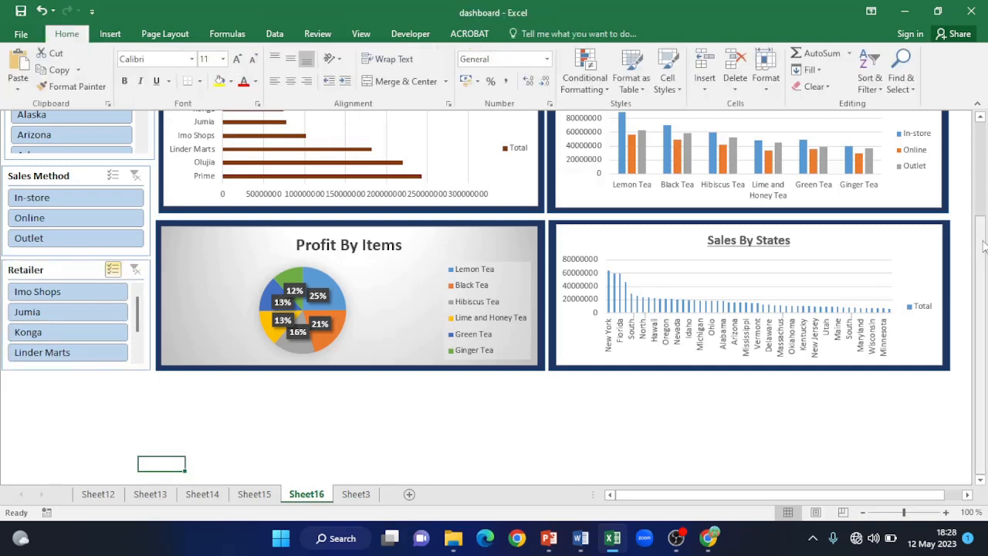
{"action": "left_click_drag", "start_coordinate": [981, 251], "coordinate": [969, 154]}
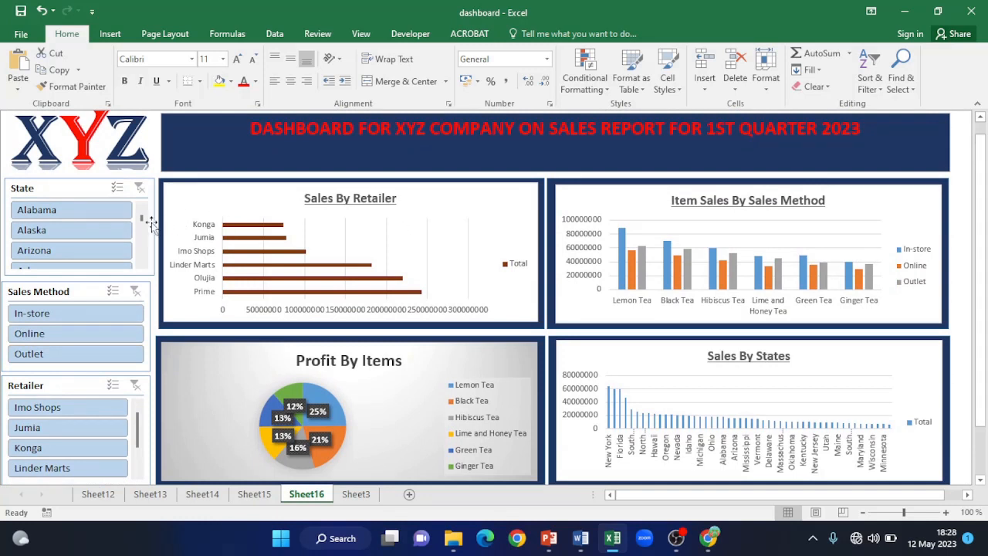
{"action": "scroll", "coordinate": [141, 228], "scroll_direction": "down", "scroll_amount": 15}
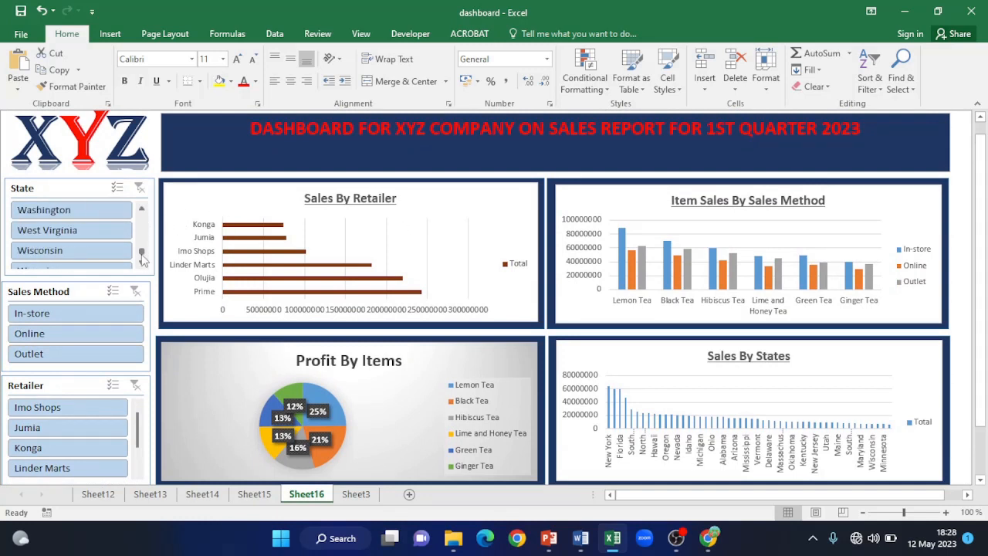
{"action": "scroll", "coordinate": [141, 229], "scroll_direction": "up", "scroll_amount": 11}
{"action": "scroll", "coordinate": [142, 229], "scroll_direction": "up", "scroll_amount": 5}
{"action": "scroll", "coordinate": [141, 229], "scroll_direction": "down", "scroll_amount": 15}
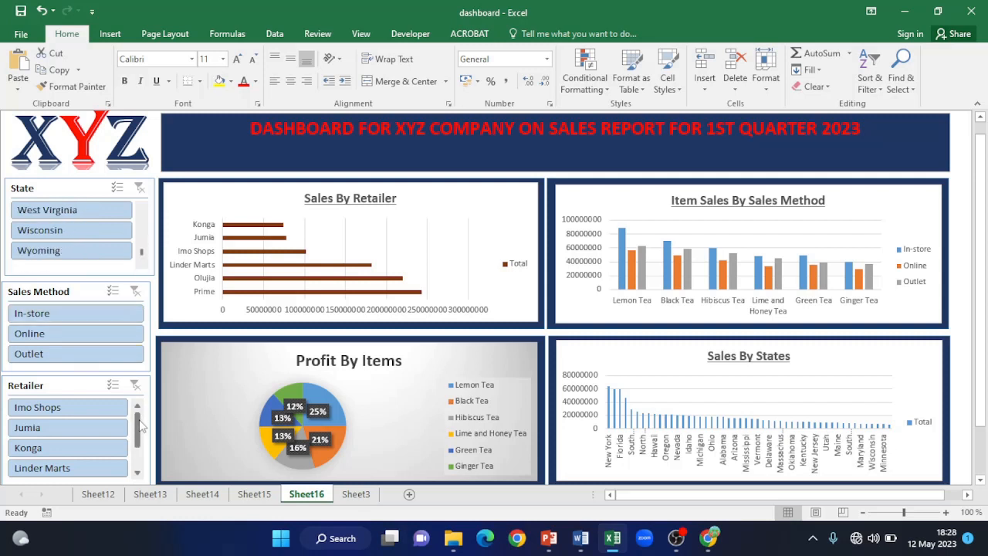
{"action": "scroll", "coordinate": [142, 427], "scroll_direction": "down", "scroll_amount": 2}
{"action": "scroll", "coordinate": [139, 421], "scroll_direction": "up", "scroll_amount": 2}
- Filter the dashboard to West Virginia, then Wisconsin, and to the Online sales method
{"action": "left_click_drag", "start_coordinate": [984, 169], "coordinate": [979, 153]}
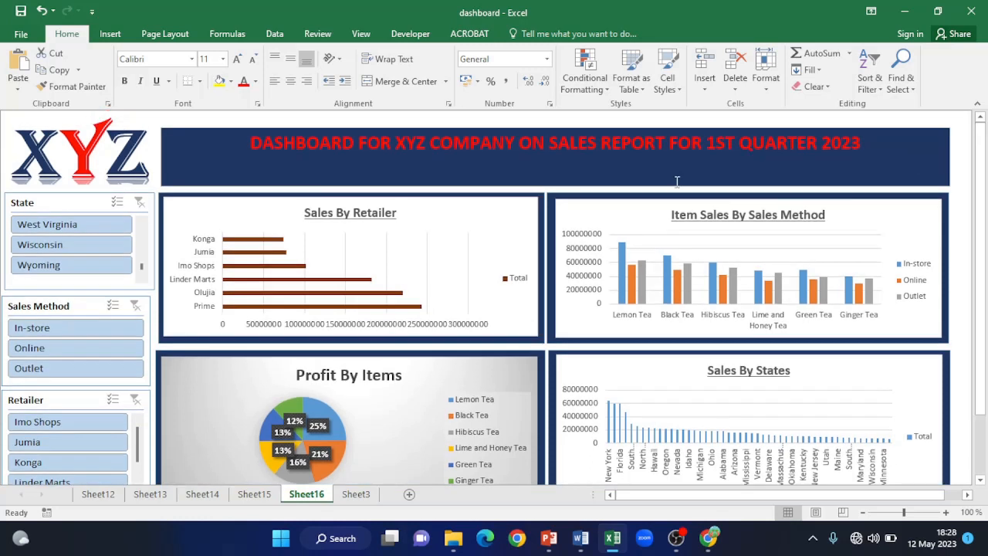
{"action": "left_click", "coordinate": [71, 224]}
{"action": "left_click", "coordinate": [68, 244]}
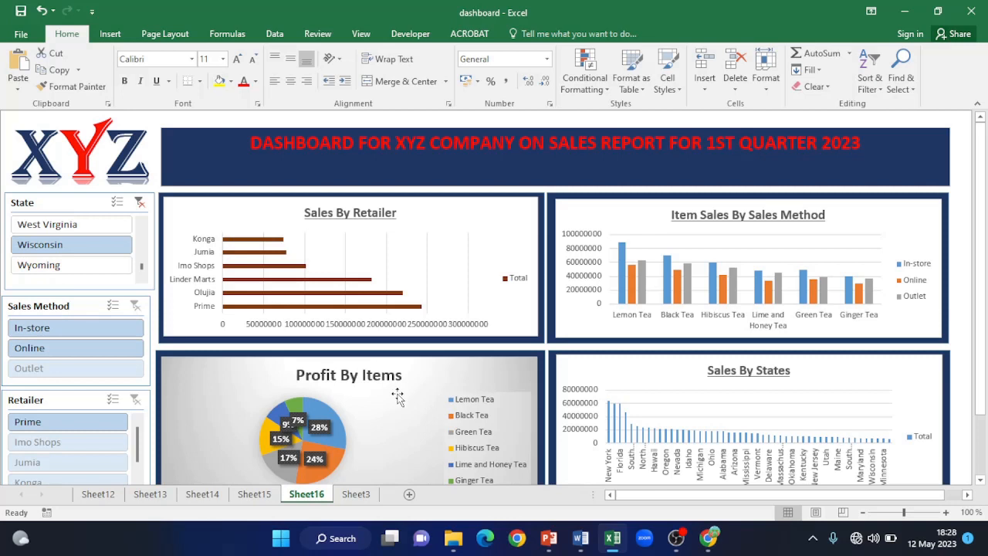
{"action": "left_click_drag", "start_coordinate": [983, 147], "coordinate": [985, 188]}
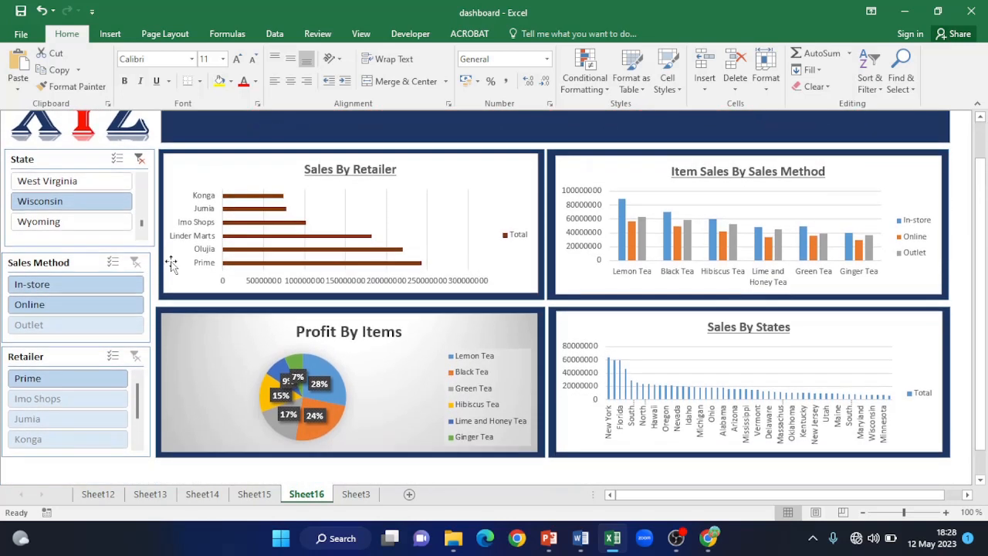
{"action": "left_click", "coordinate": [75, 306]}
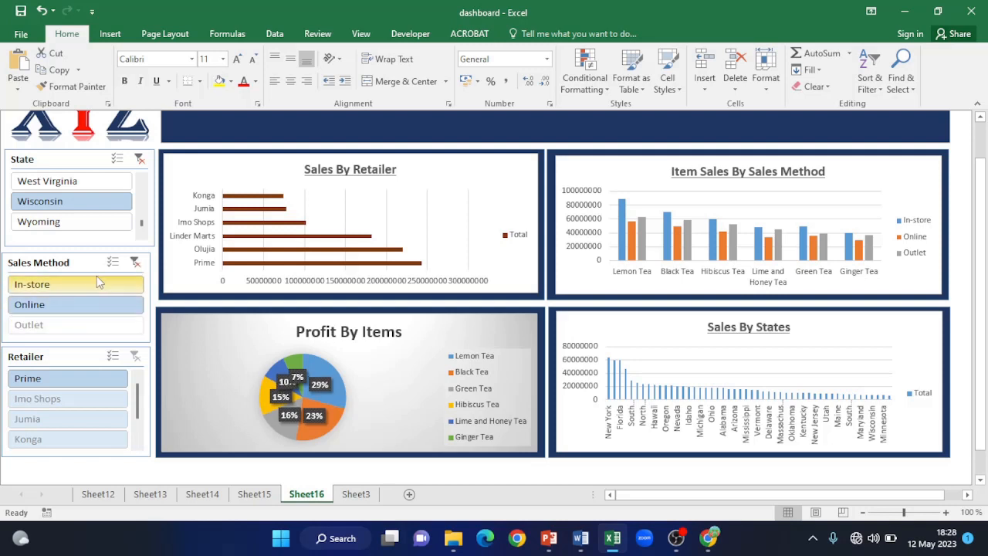
- Clear the Sales Method and State slicer filters
{"action": "left_click", "coordinate": [135, 263]}
{"action": "left_click_drag", "start_coordinate": [981, 207], "coordinate": [984, 158]}
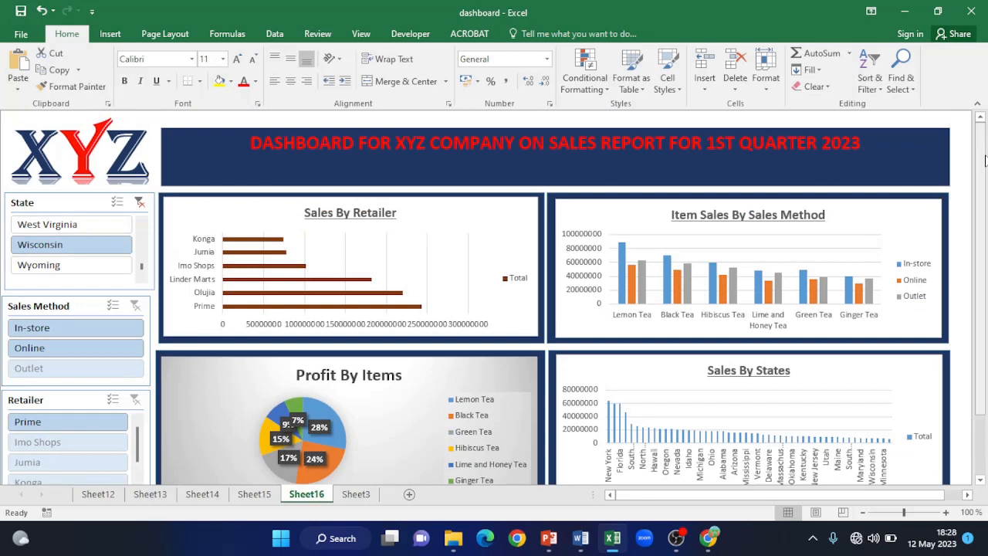
{"action": "left_click", "coordinate": [140, 202]}
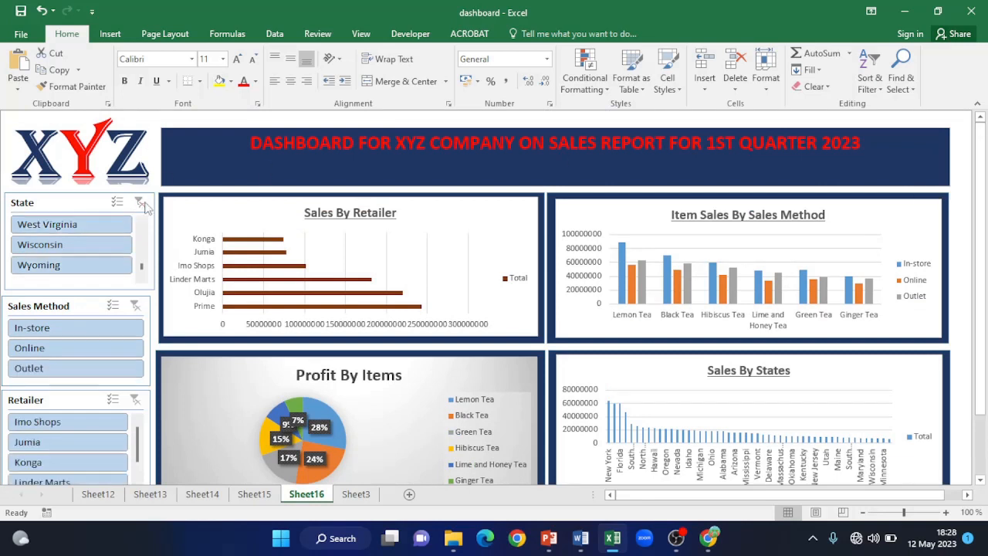
- Connect the State slicer to PivotTable9, PivotTable10 and PivotTable11 via Report Connections
{"action": "right_click", "coordinate": [69, 207]}
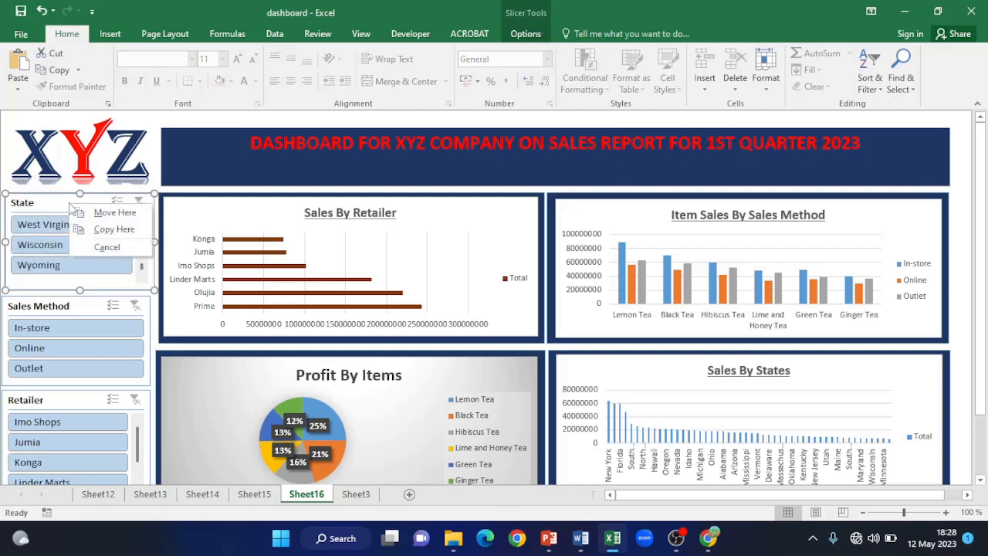
{"action": "right_click", "coordinate": [70, 207]}
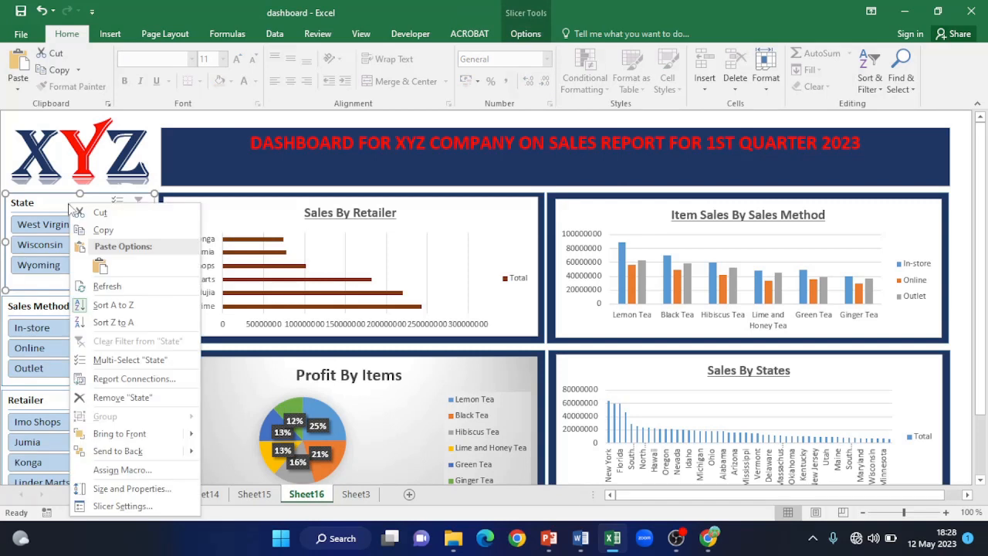
{"action": "left_click", "coordinate": [139, 379]}
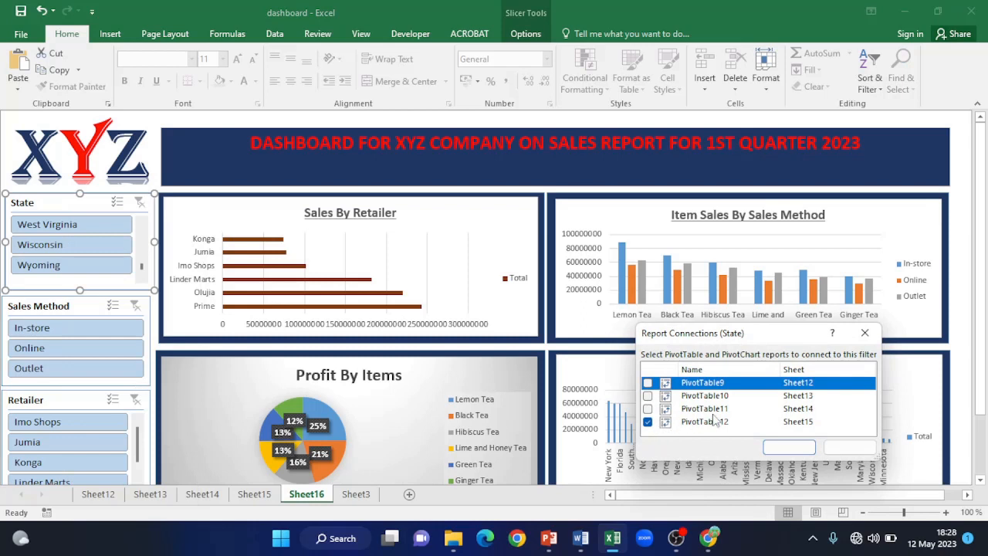
{"action": "left_click", "coordinate": [648, 408]}
{"action": "left_click", "coordinate": [648, 395]}
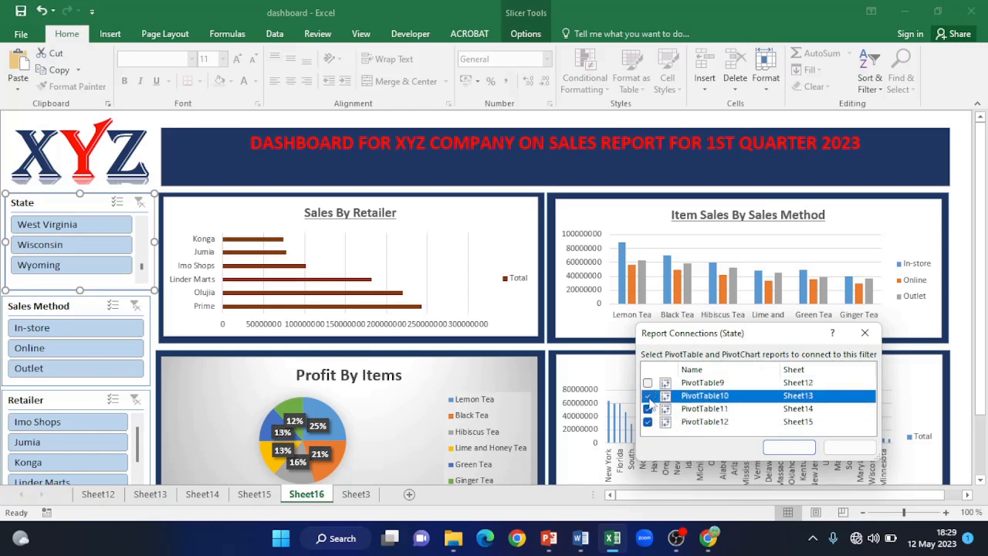
{"action": "left_click", "coordinate": [647, 382]}
{"action": "left_click", "coordinate": [788, 447]}
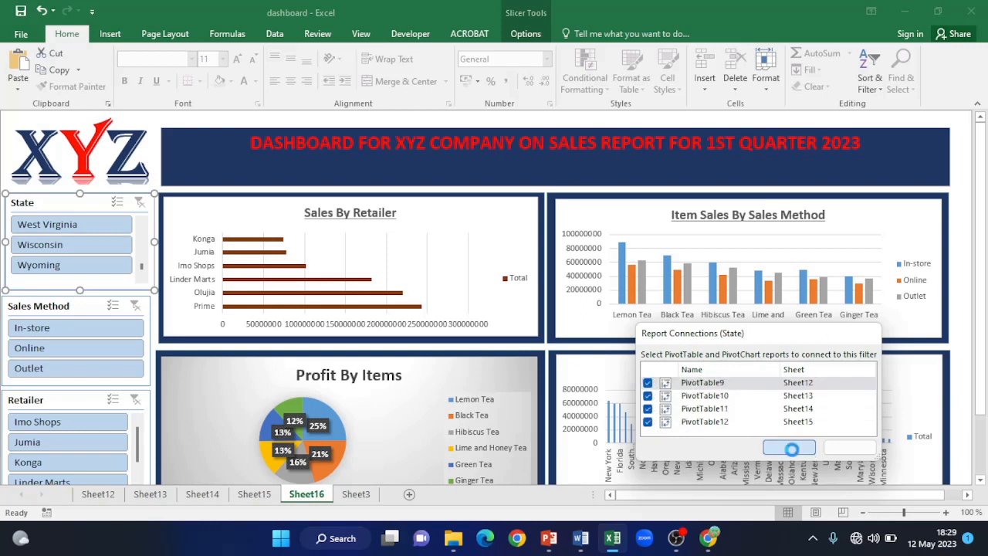
- Connect the Sales Method slicer to PivotTable9, PivotTable10 and PivotTable11
{"action": "right_click", "coordinate": [82, 306]}
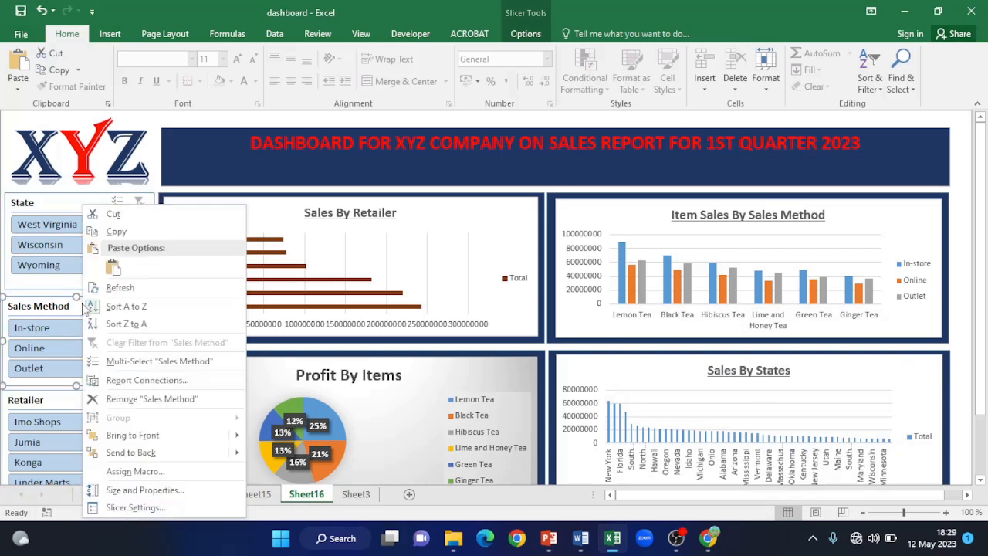
{"action": "left_click", "coordinate": [143, 381]}
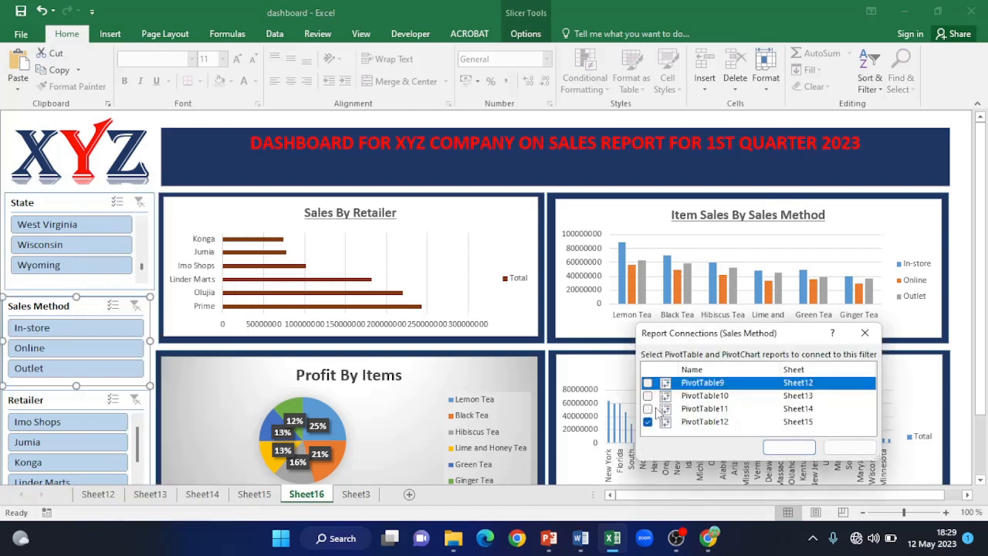
{"action": "left_click", "coordinate": [649, 408]}
{"action": "left_click", "coordinate": [649, 396]}
{"action": "left_click", "coordinate": [649, 383]}
{"action": "left_click", "coordinate": [779, 447]}
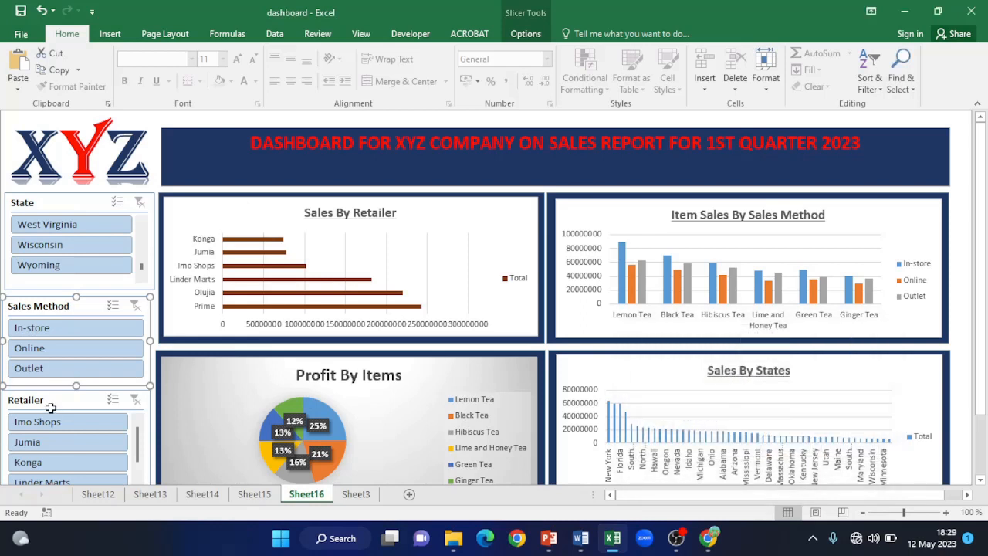
- Connect the Retailer slicer to PivotTable9, PivotTable10 and PivotTable11
{"action": "right_click", "coordinate": [46, 400]}
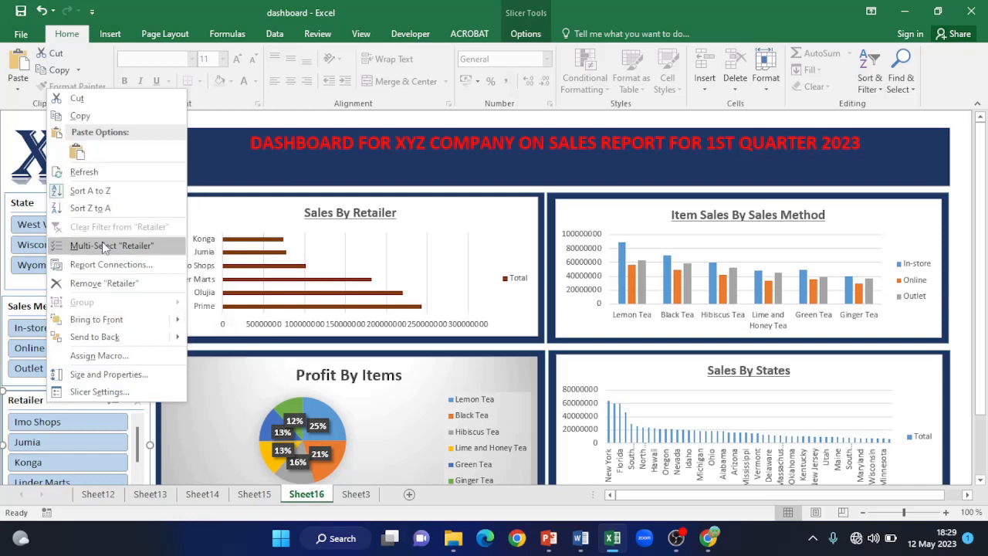
{"action": "left_click", "coordinate": [121, 265]}
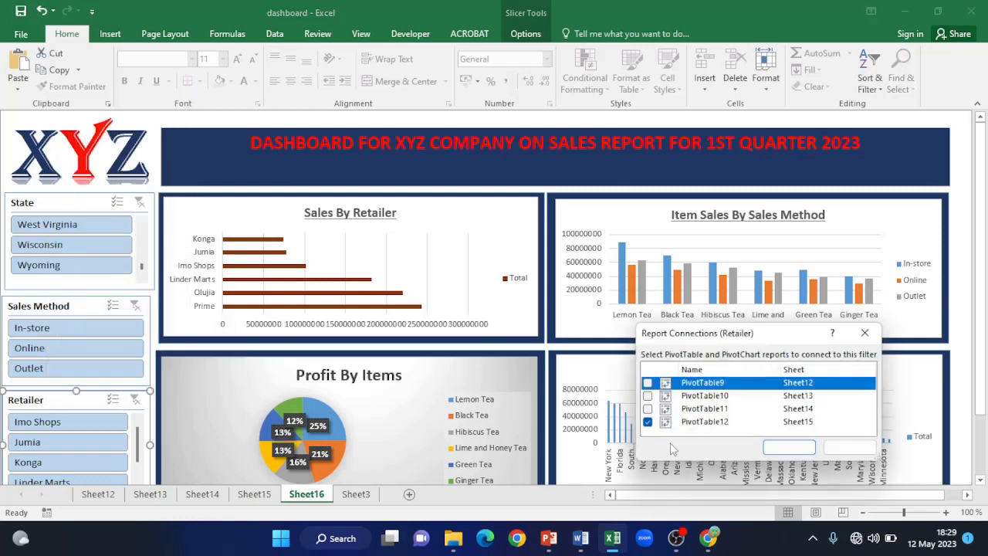
{"action": "left_click", "coordinate": [648, 409]}
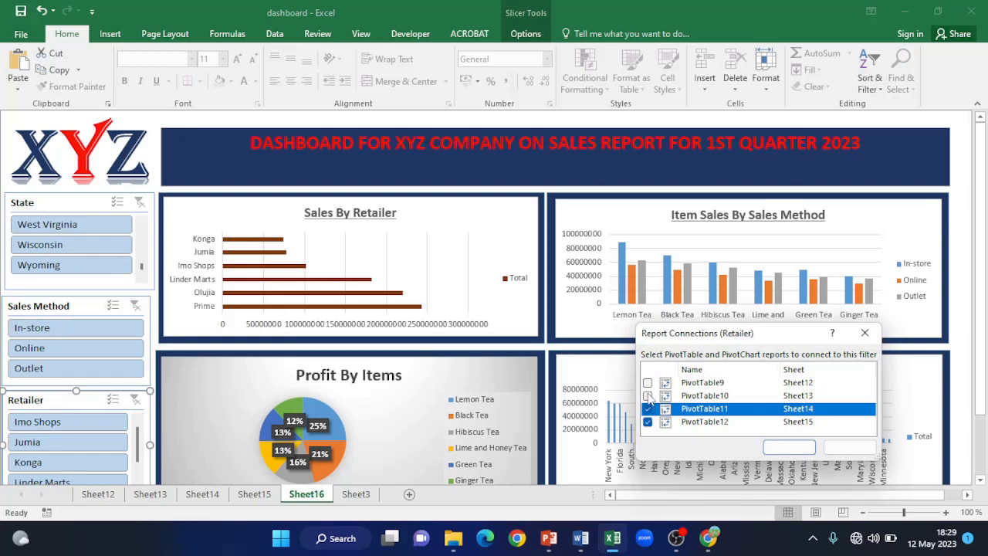
{"action": "left_click", "coordinate": [647, 395]}
{"action": "left_click", "coordinate": [648, 382]}
{"action": "left_click", "coordinate": [787, 447]}
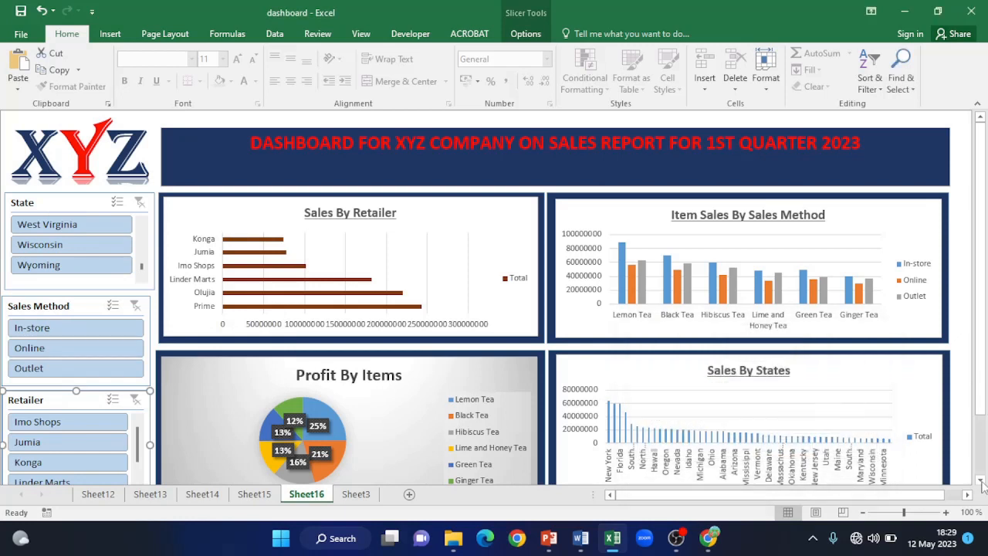
- Select Texas in the State slicer so every chart shows only Texas sales
{"action": "scroll", "coordinate": [77, 239], "scroll_direction": "up", "scroll_amount": 3}
{"action": "scroll", "coordinate": [143, 248], "scroll_direction": "up", "scroll_amount": 1}
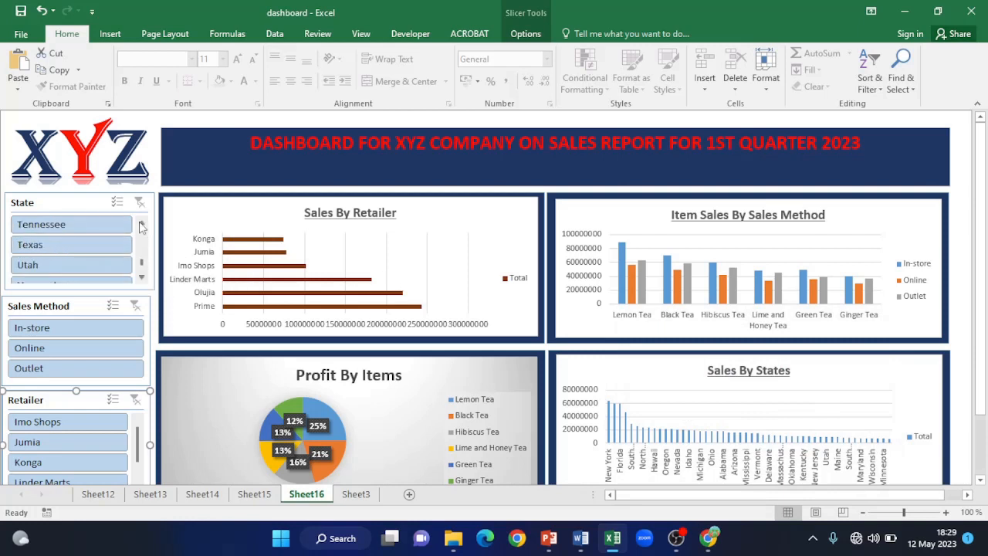
{"action": "left_click", "coordinate": [61, 245]}
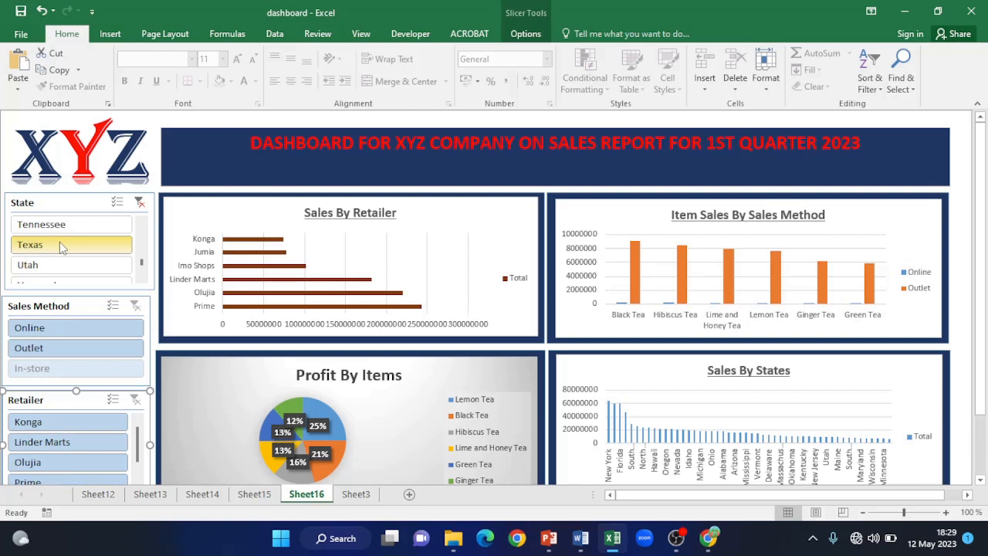
{"action": "left_click", "coordinate": [62, 246]}
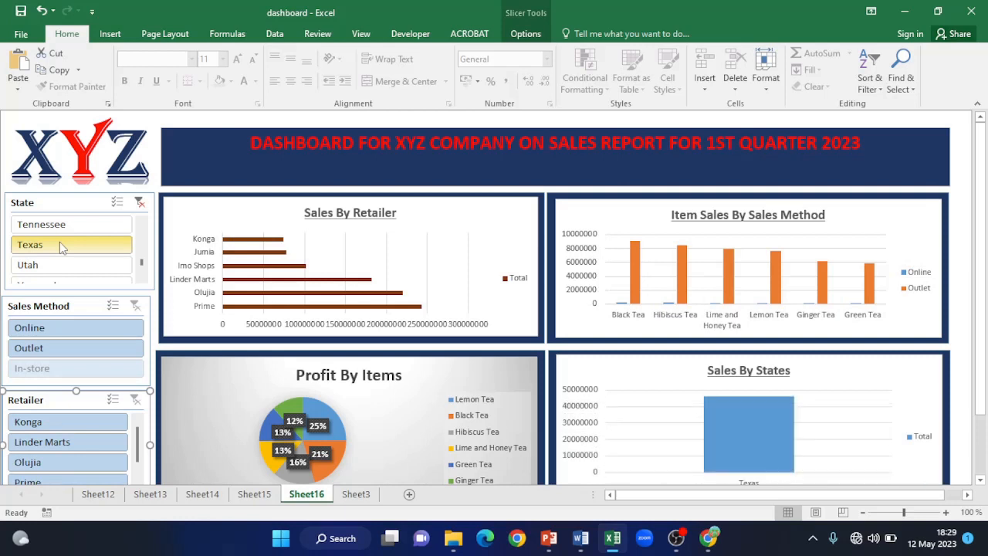
{"action": "left_click_drag", "start_coordinate": [985, 293], "coordinate": [985, 327]}
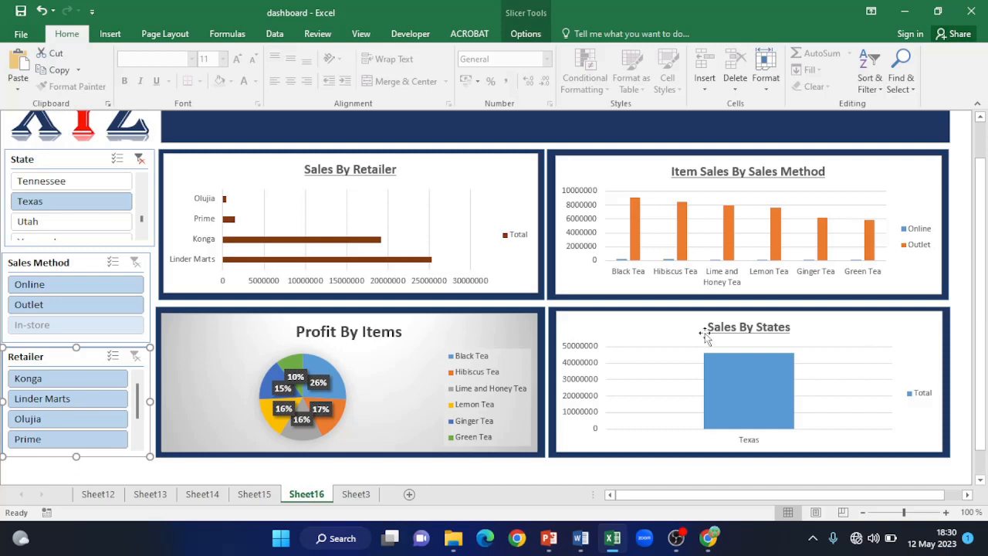
- Clear the State filter, filter to In-store sales, then clear the Sales Method filter
{"action": "left_click", "coordinate": [140, 159]}
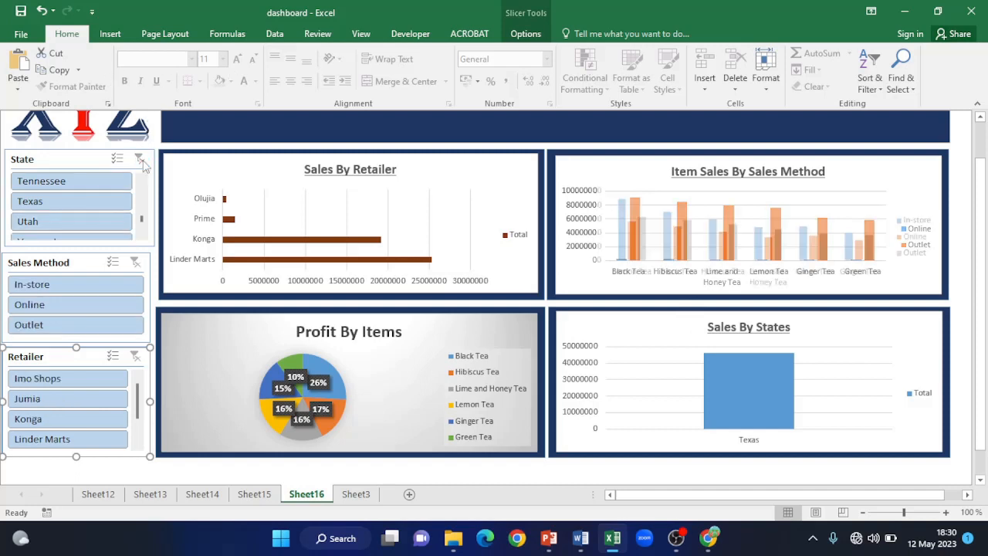
{"action": "left_click", "coordinate": [31, 284]}
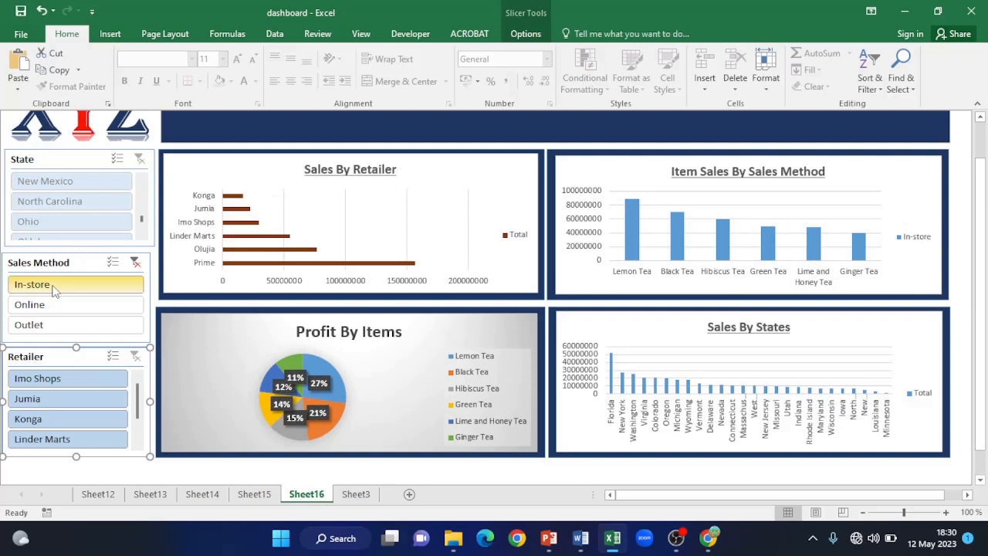
{"action": "left_click", "coordinate": [135, 264]}
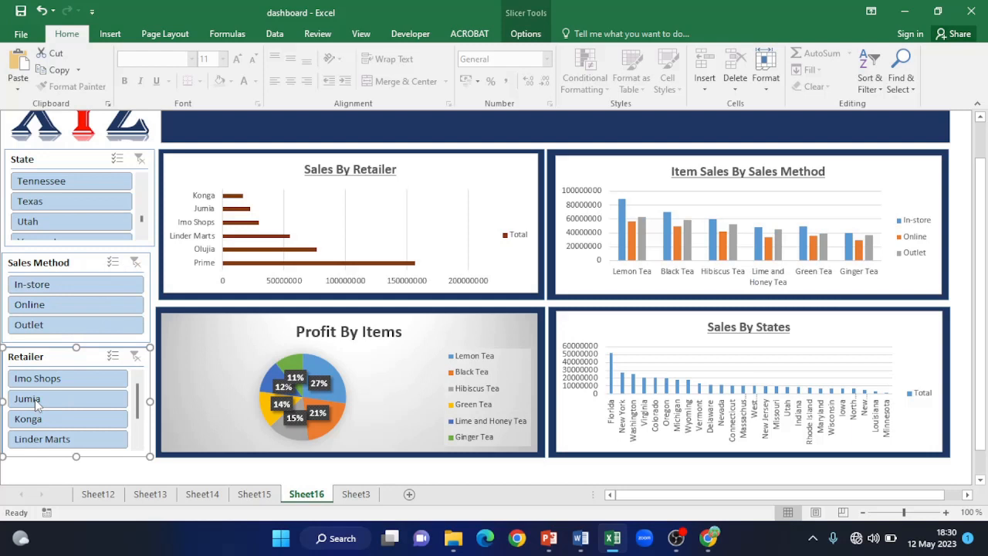
- Filter to the Jumia retailer, then clear the Retailer and State filters
{"action": "left_click", "coordinate": [30, 399]}
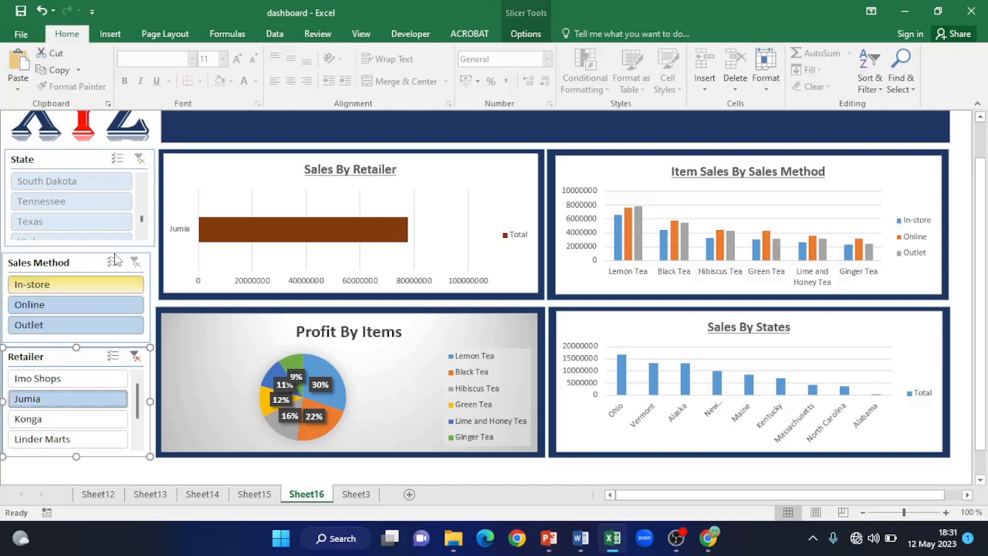
{"action": "left_click", "coordinate": [135, 356]}
{"action": "left_click", "coordinate": [141, 159]}
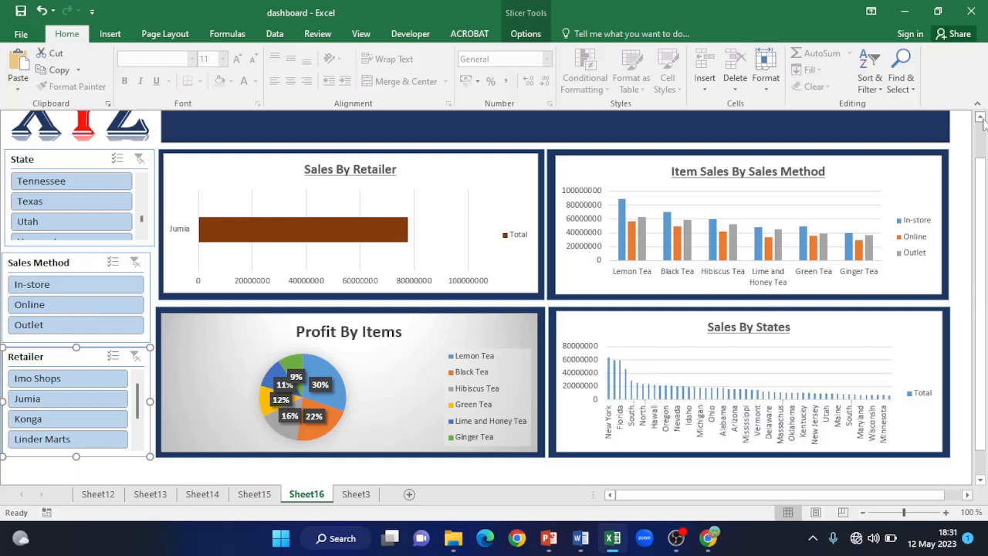
{"action": "scroll", "coordinate": [982, 120], "scroll_direction": "up", "scroll_amount": 1}
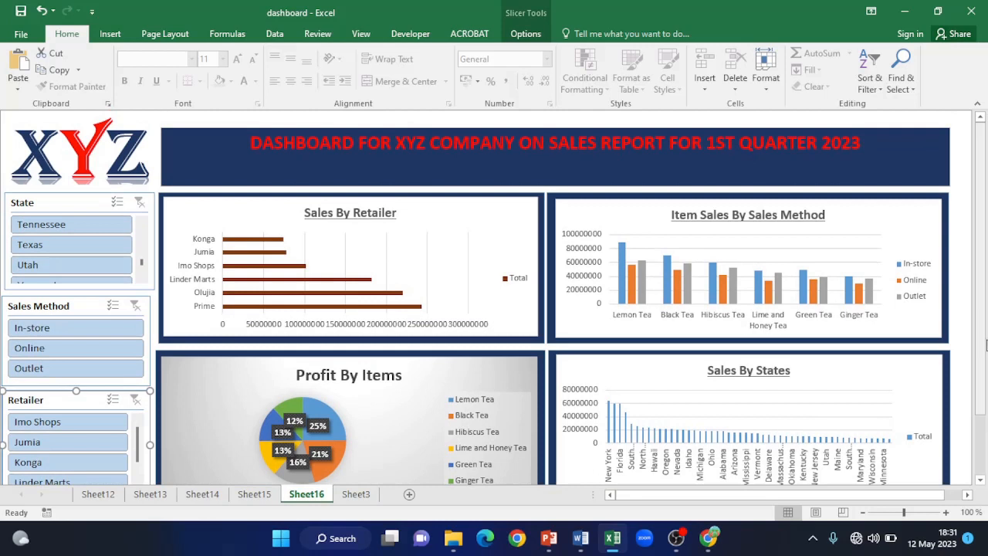
{"action": "left_click", "coordinate": [981, 479]}
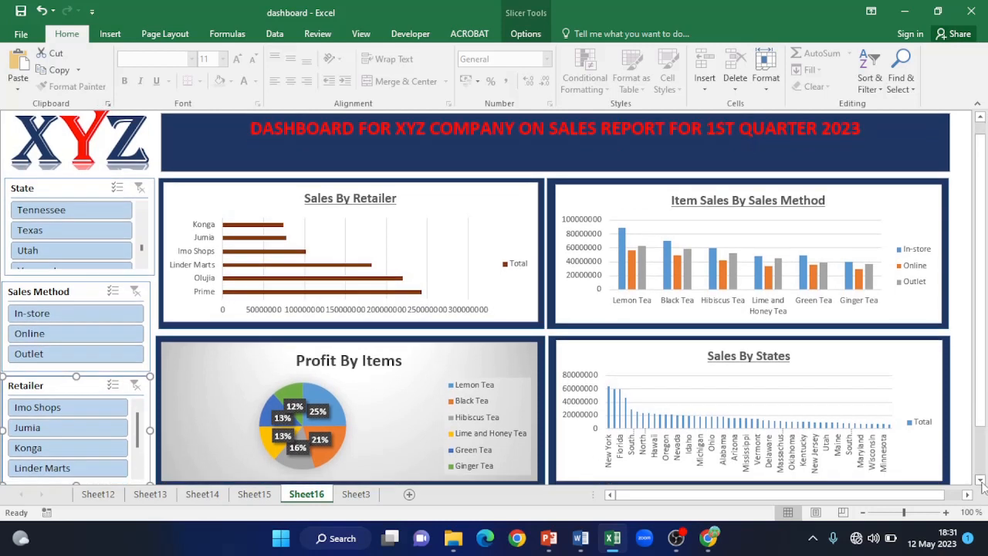